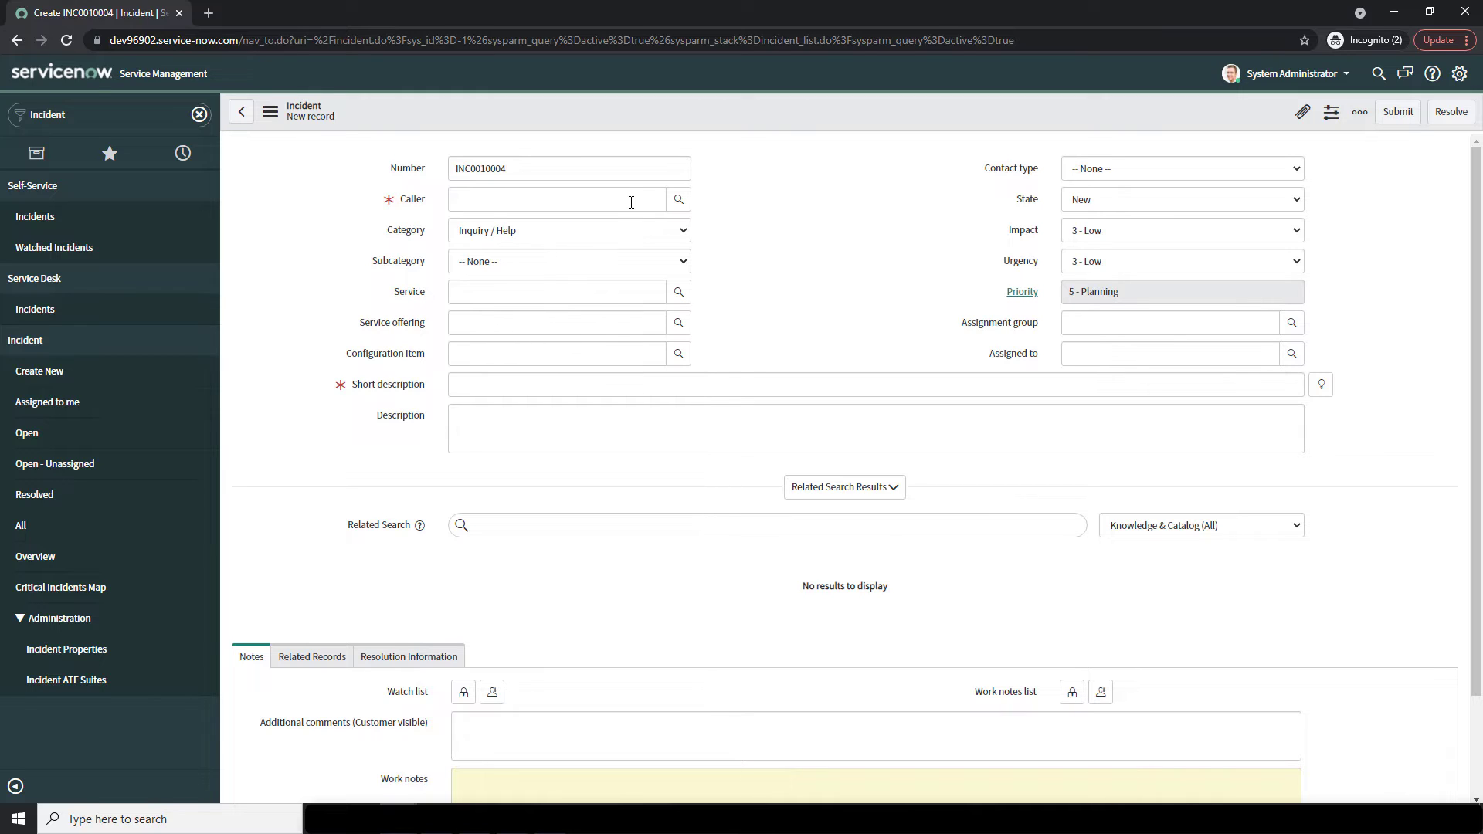
Fill in the caller's full name on the new incident record and pick the matching user
left_click(631, 202)
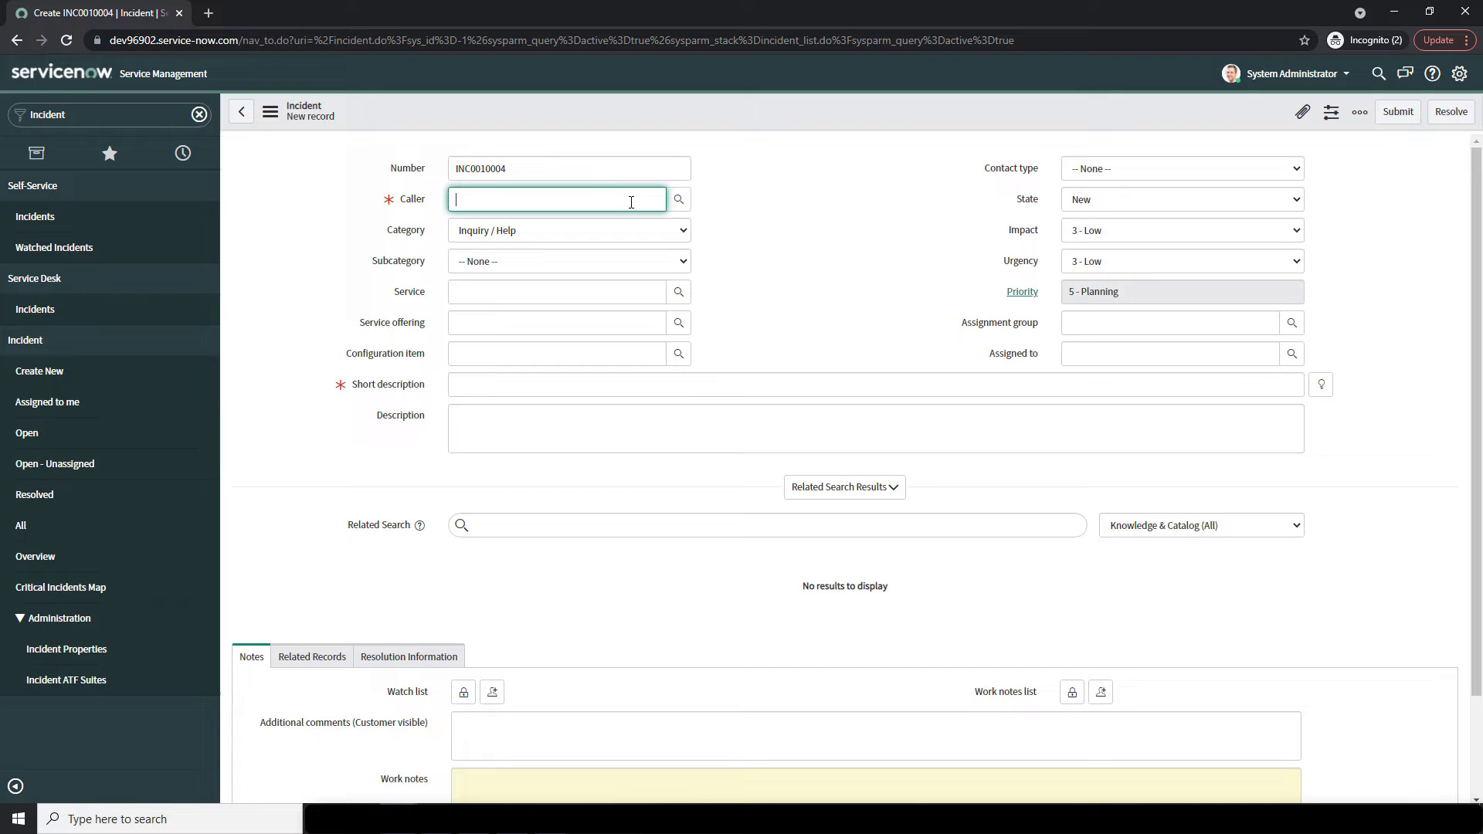
type("Abel Tuter")
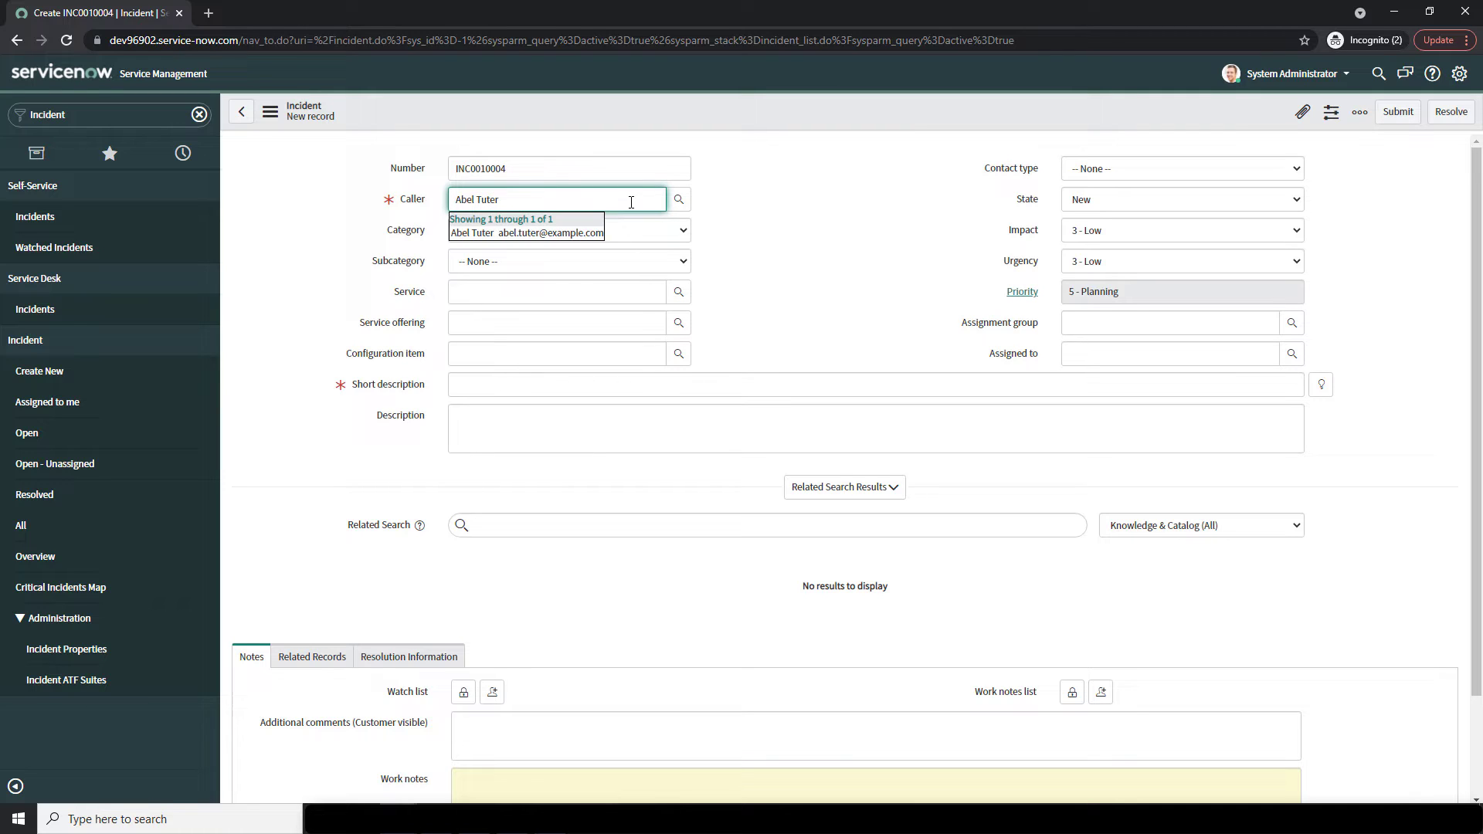
left_click(591, 232)
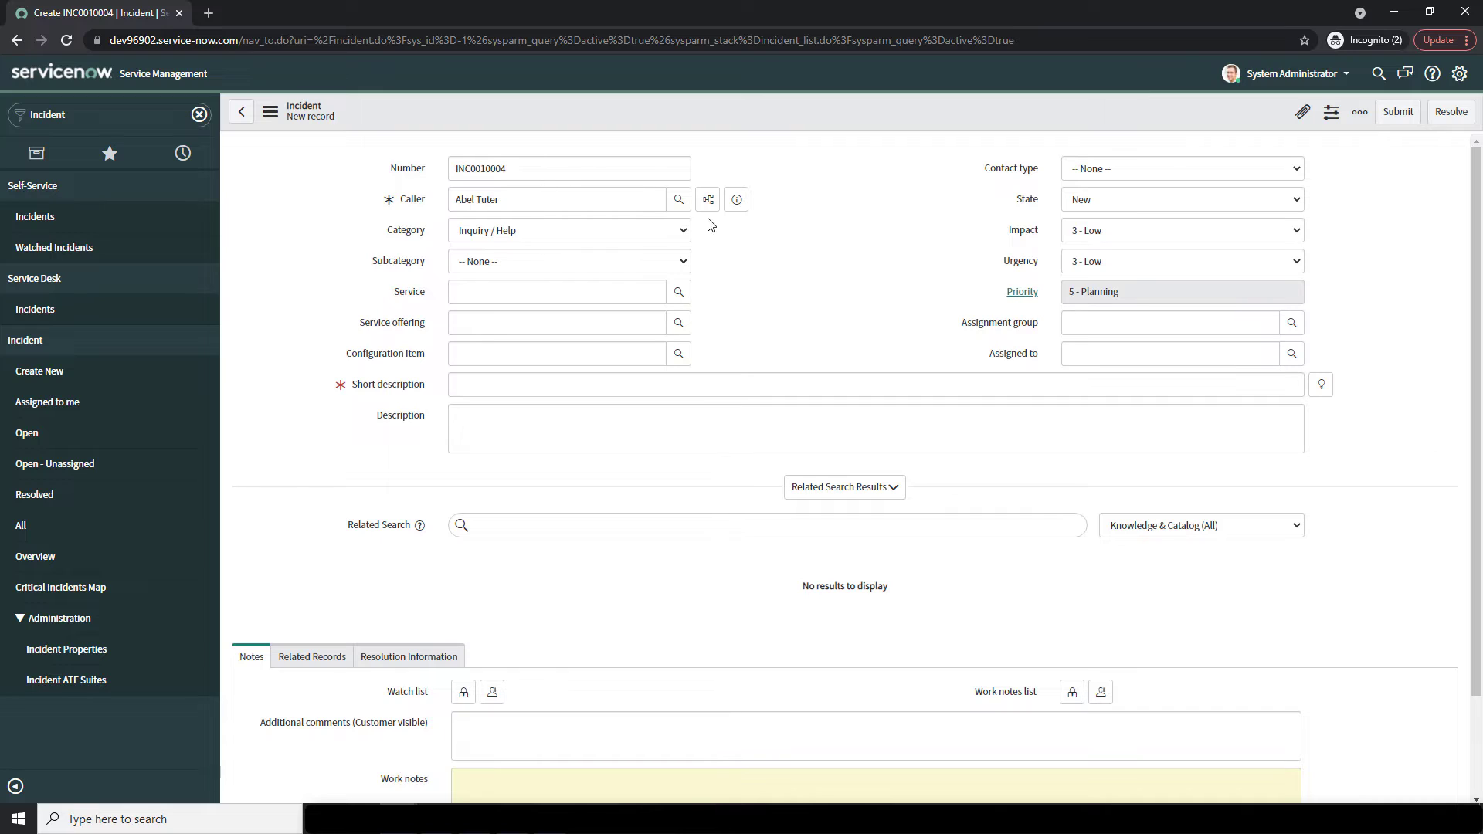
Set the incident's category to Network and its subcategory to Wireless
left_click(676, 237)
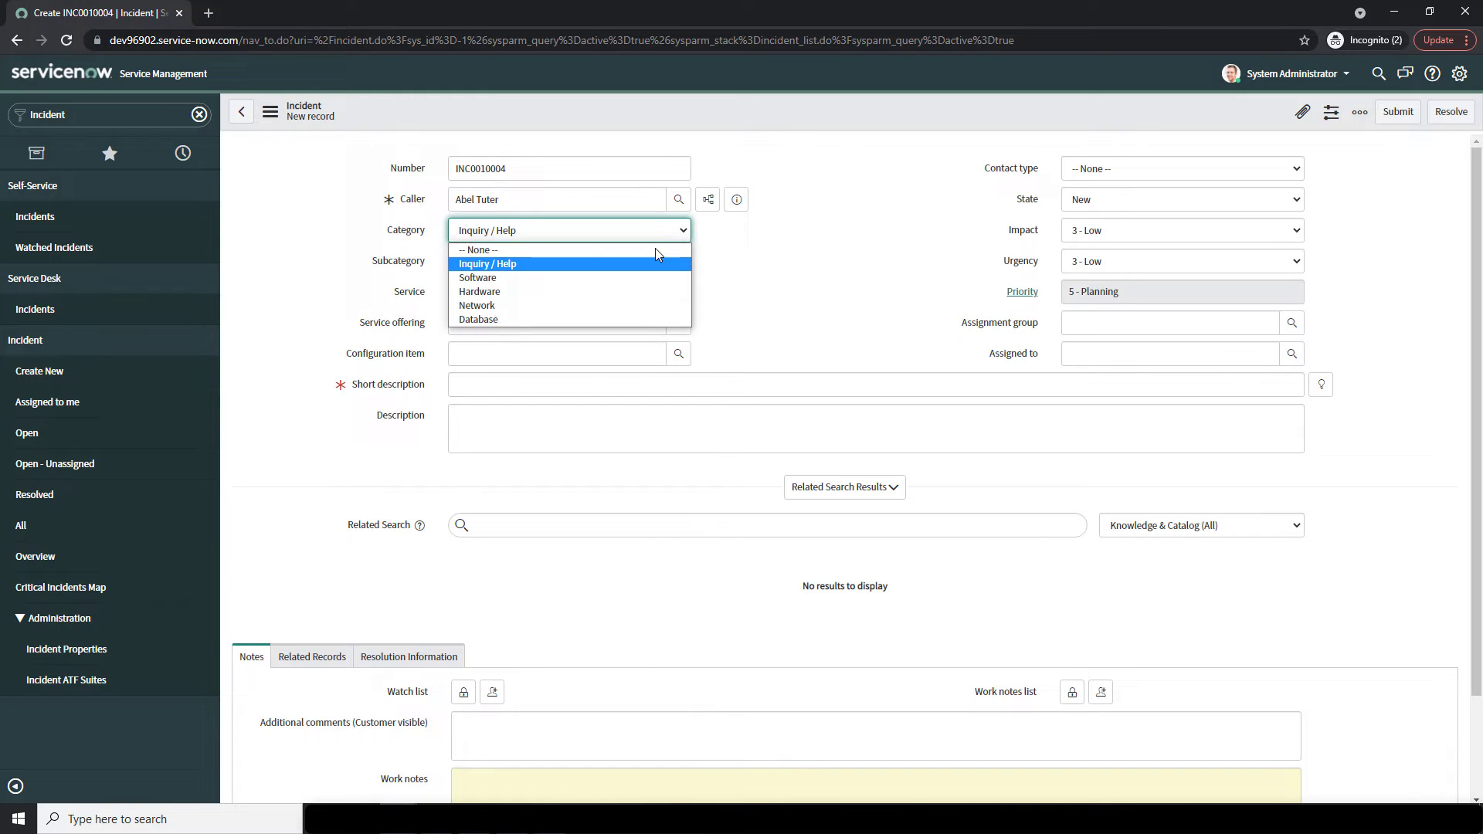
left_click(618, 305)
left_click(726, 253)
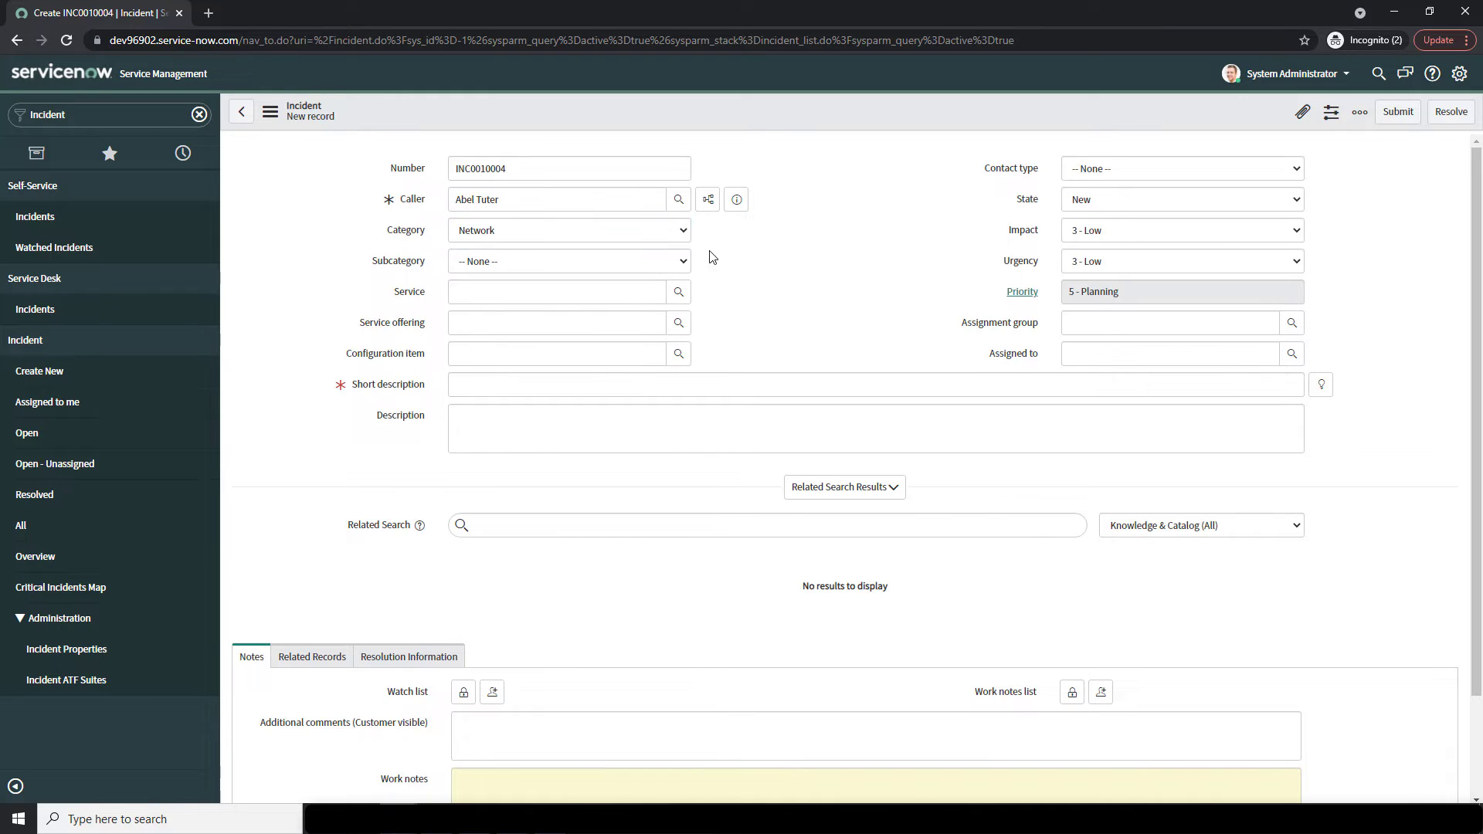
left_click(647, 268)
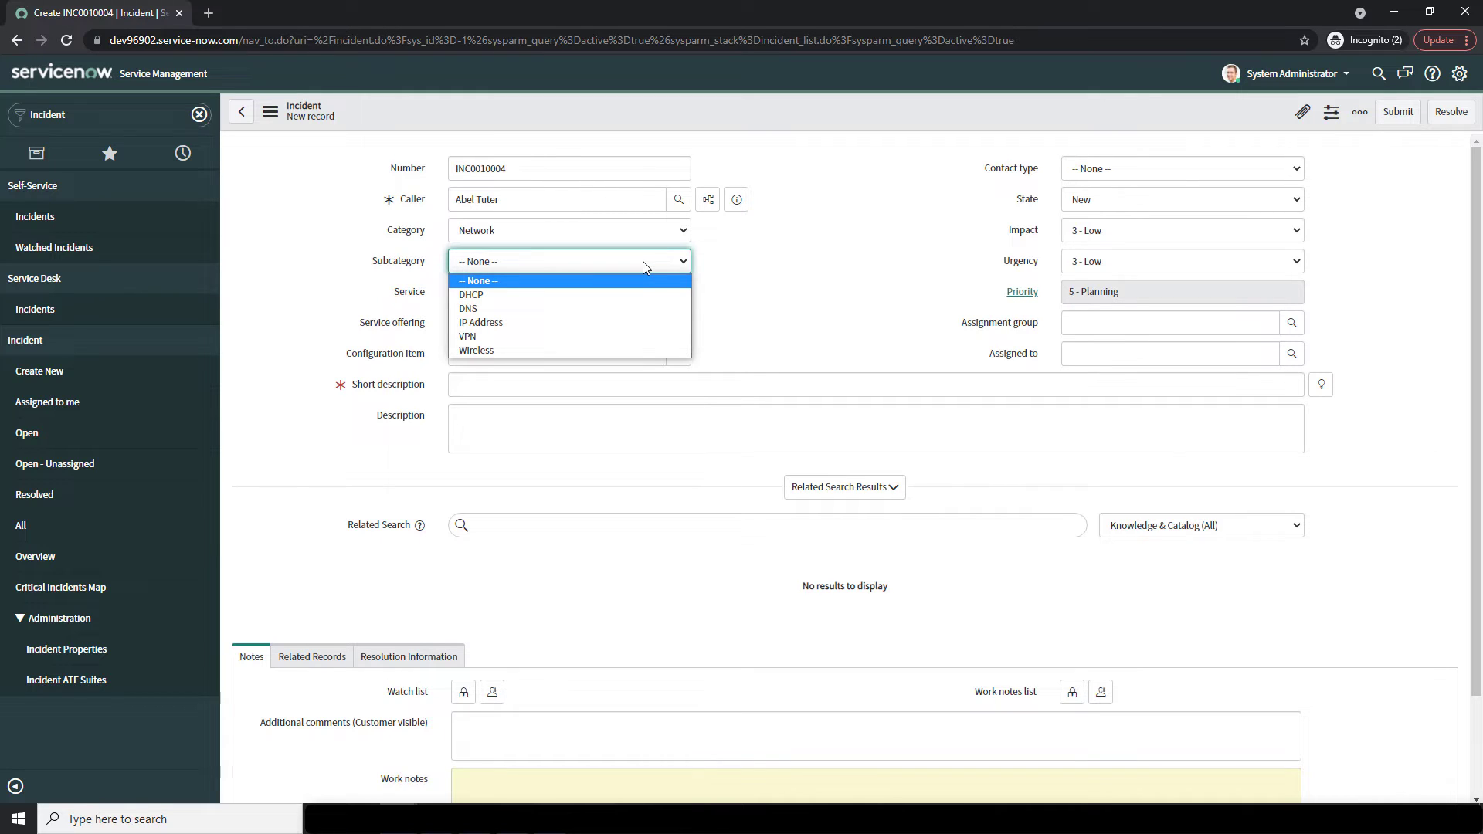
left_click(641, 350)
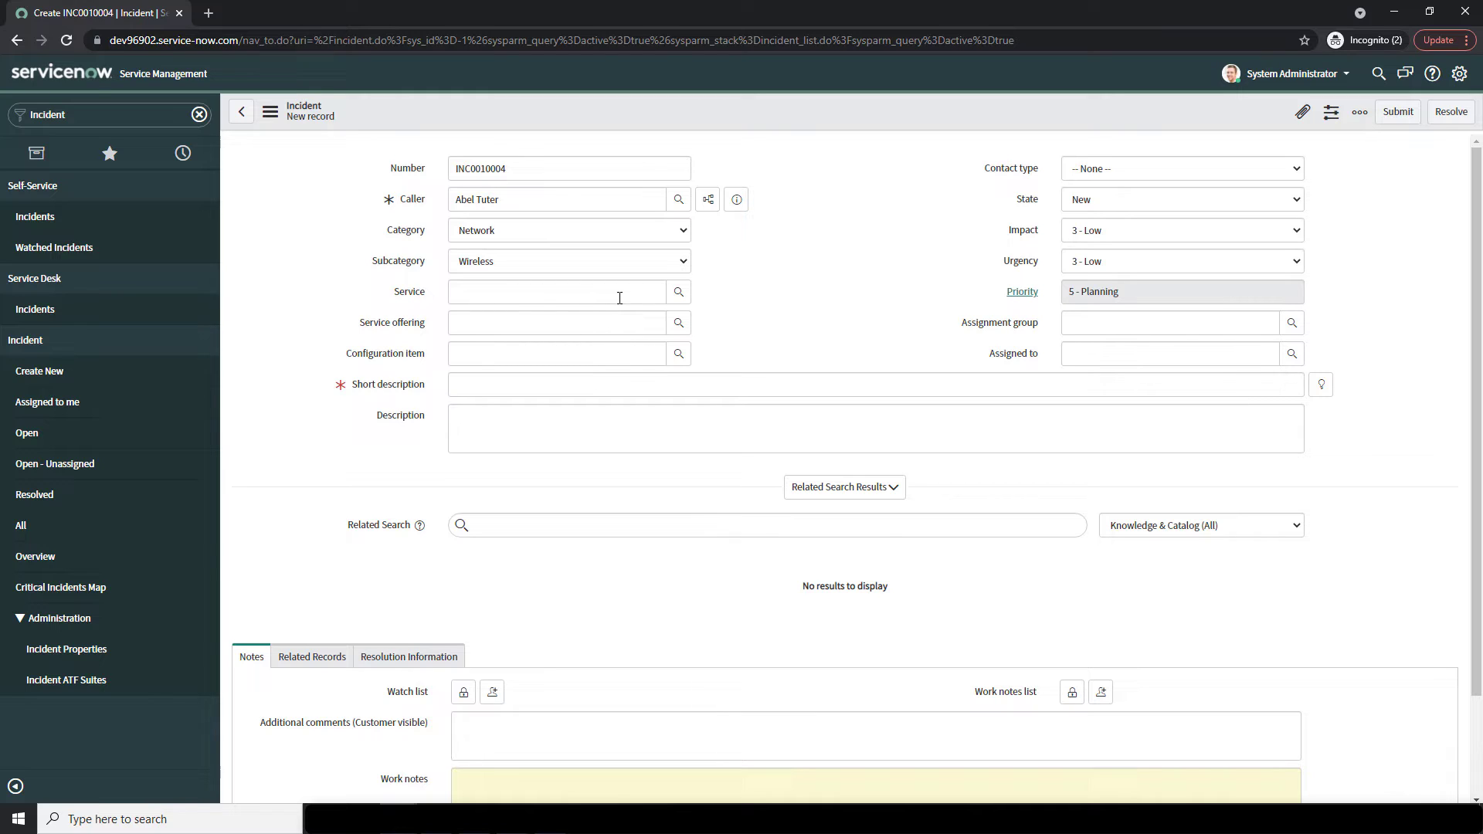
Set the incident's service to IT Services
left_click(620, 298)
type("IT")
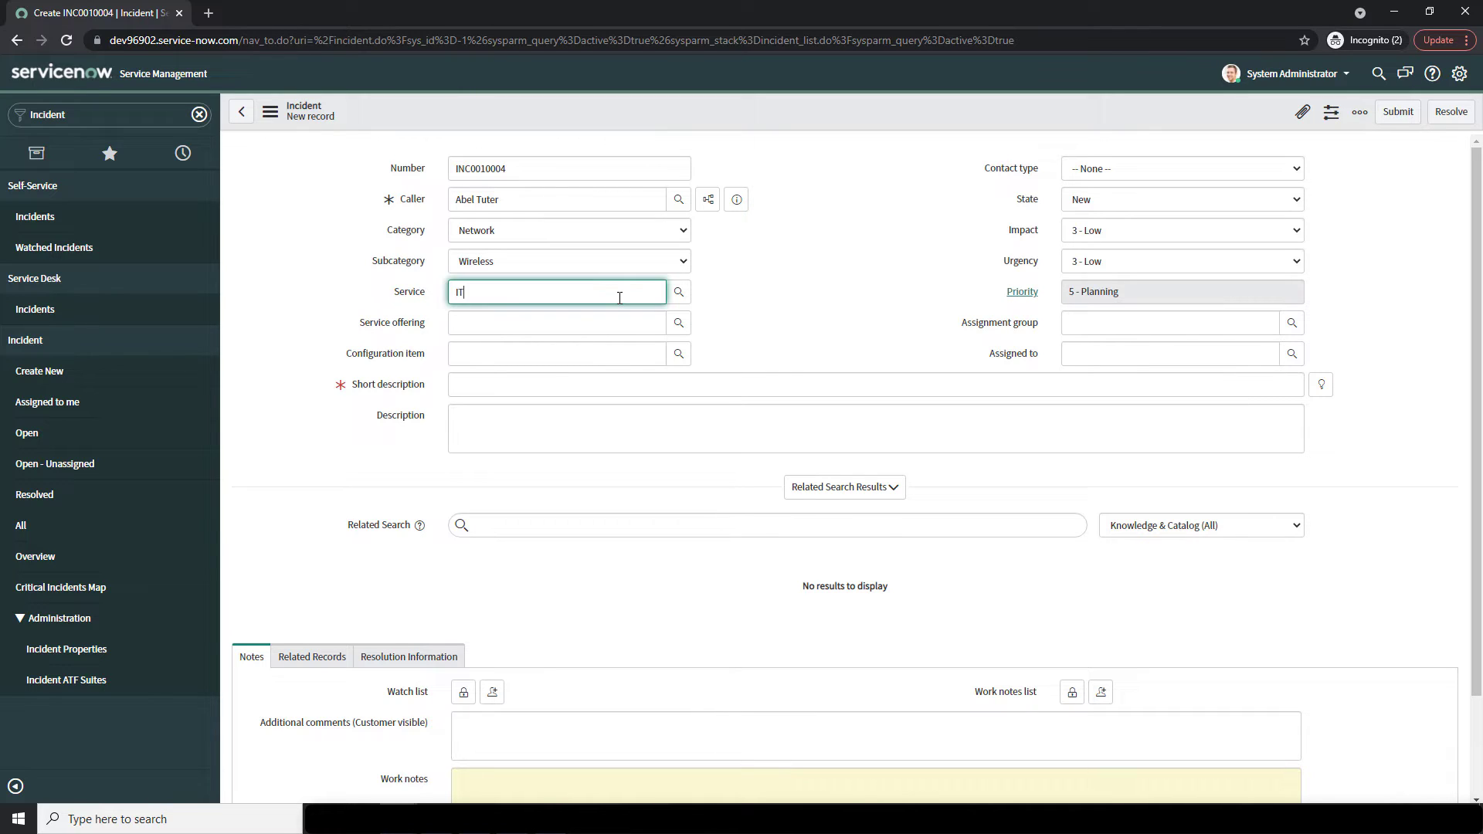
type(" Services")
left_click(624, 312)
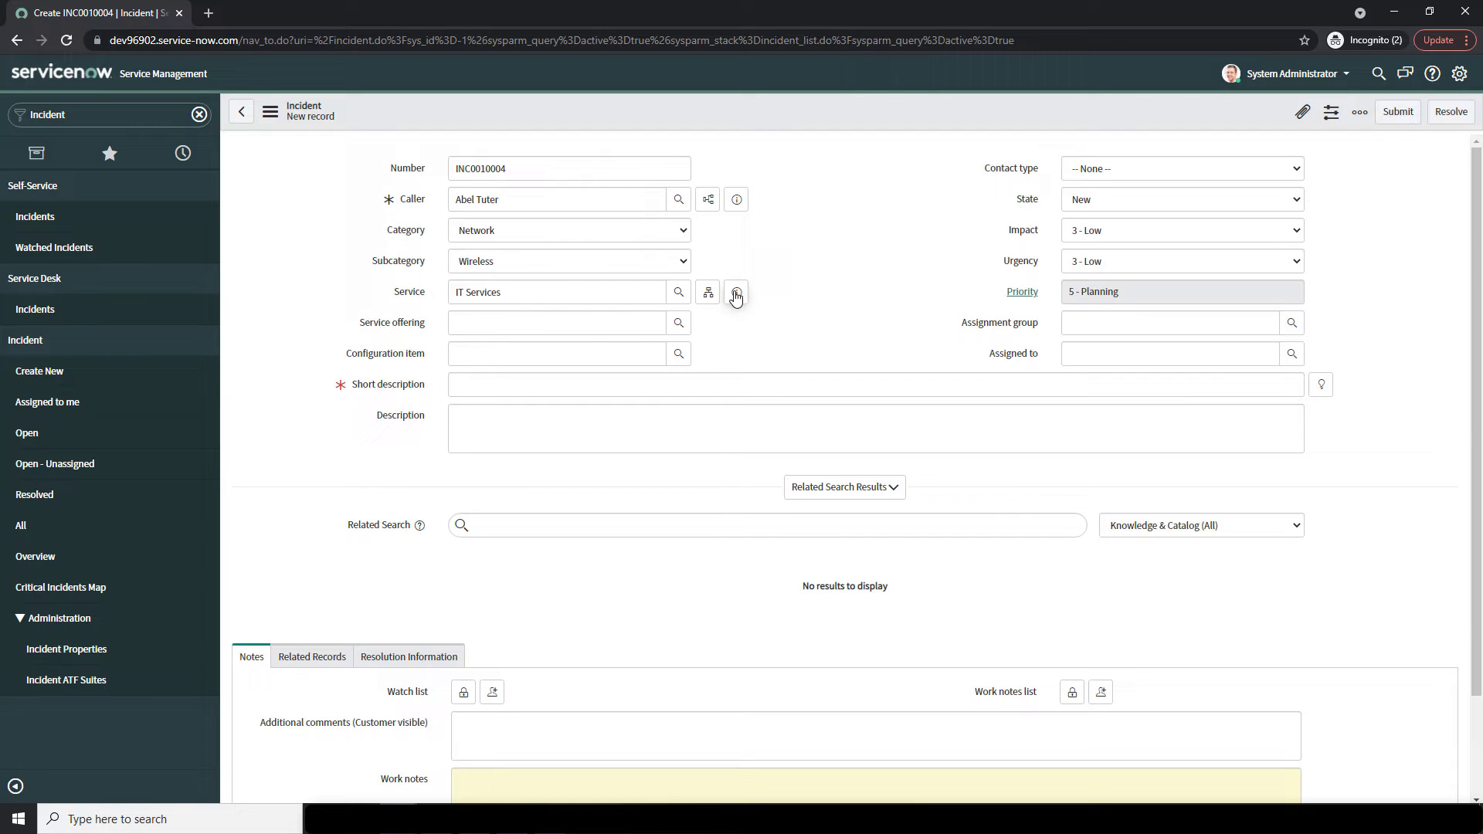
Preview the record of the selected service and close the preview, leaving the service offering blank
left_click(737, 296)
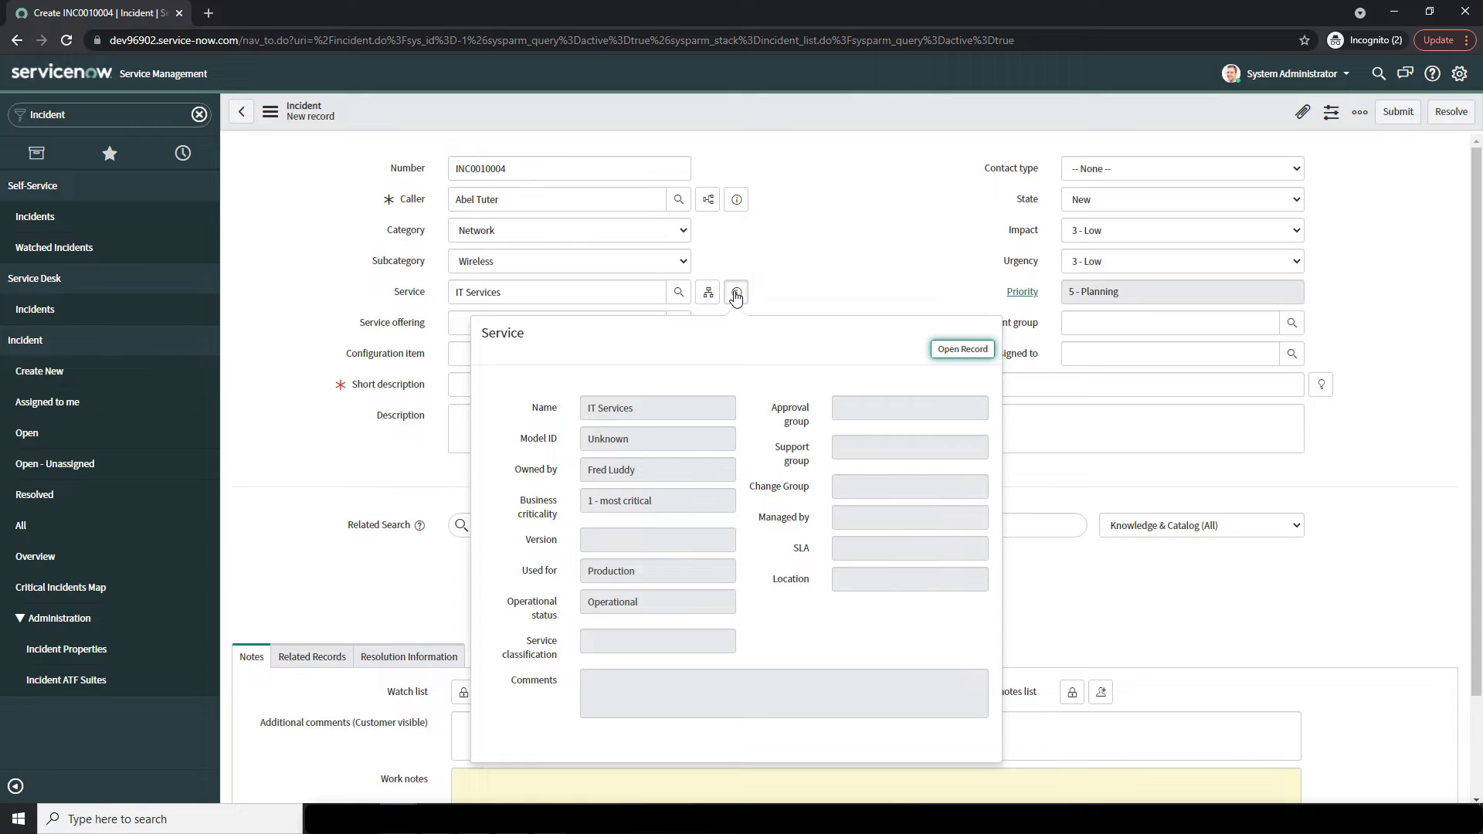
left_click(736, 292)
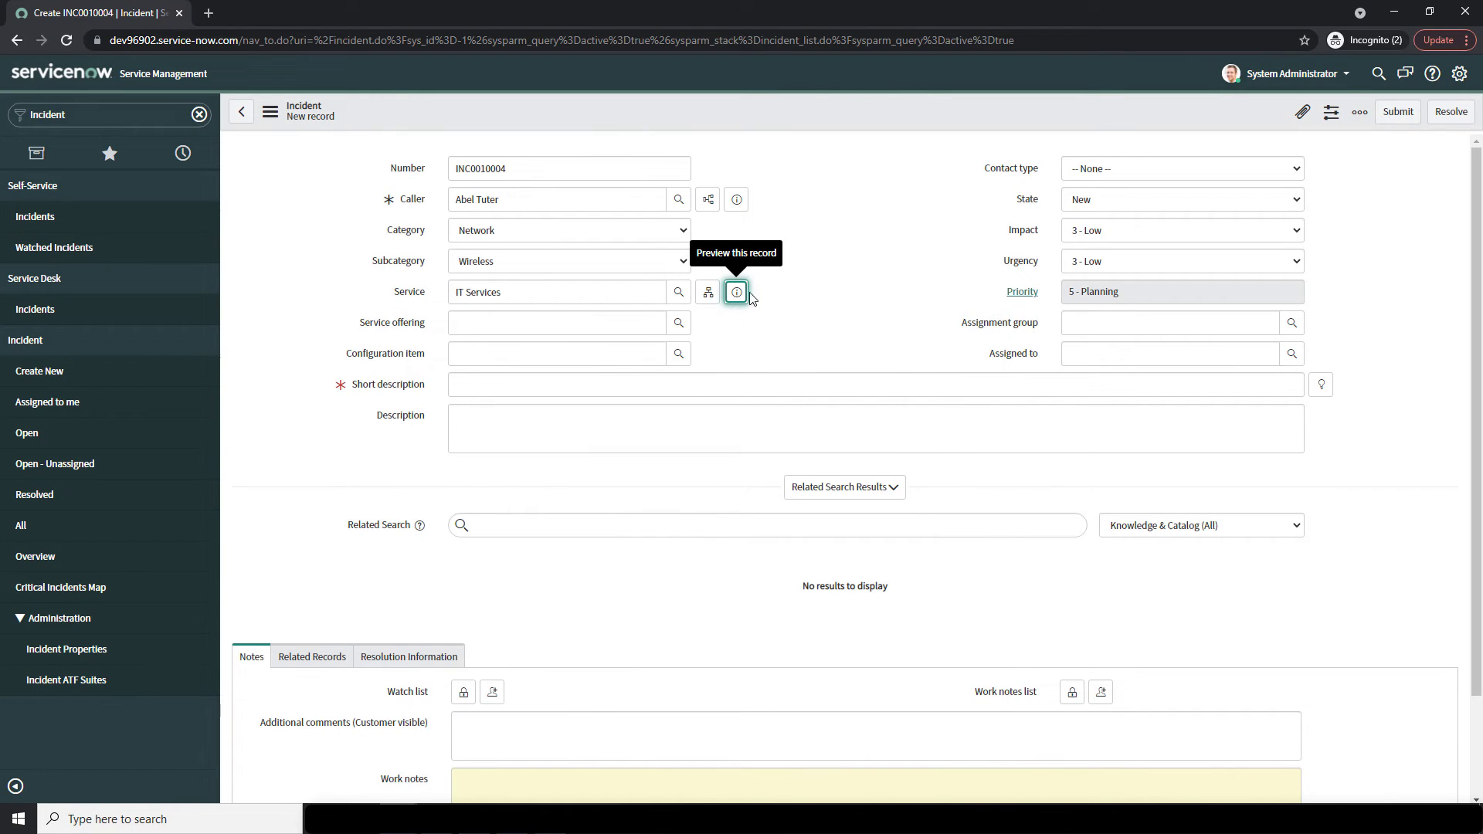
left_click(637, 326)
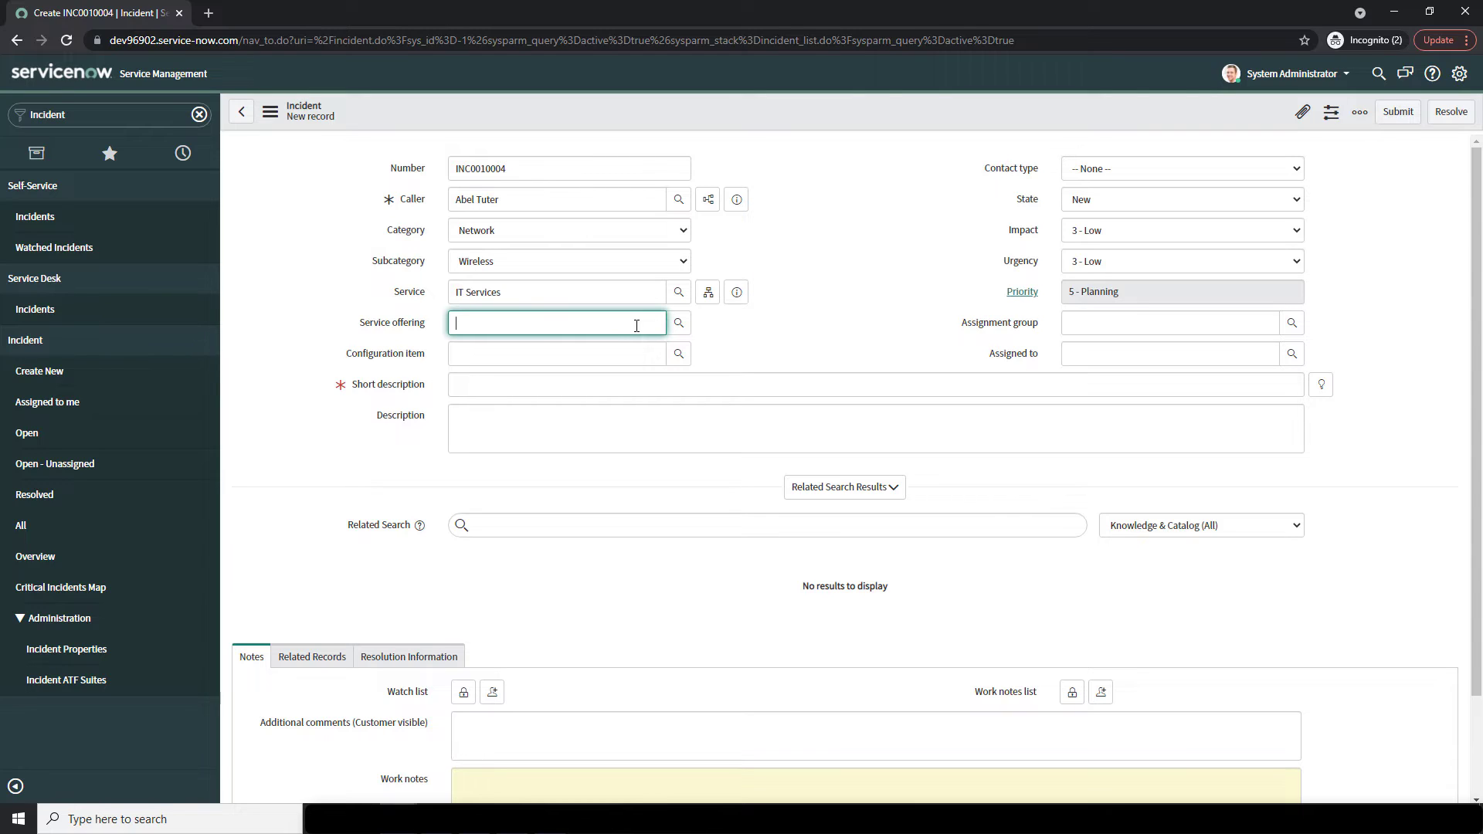
Look through the list of available configuration items and close it without choosing one
left_click(605, 354)
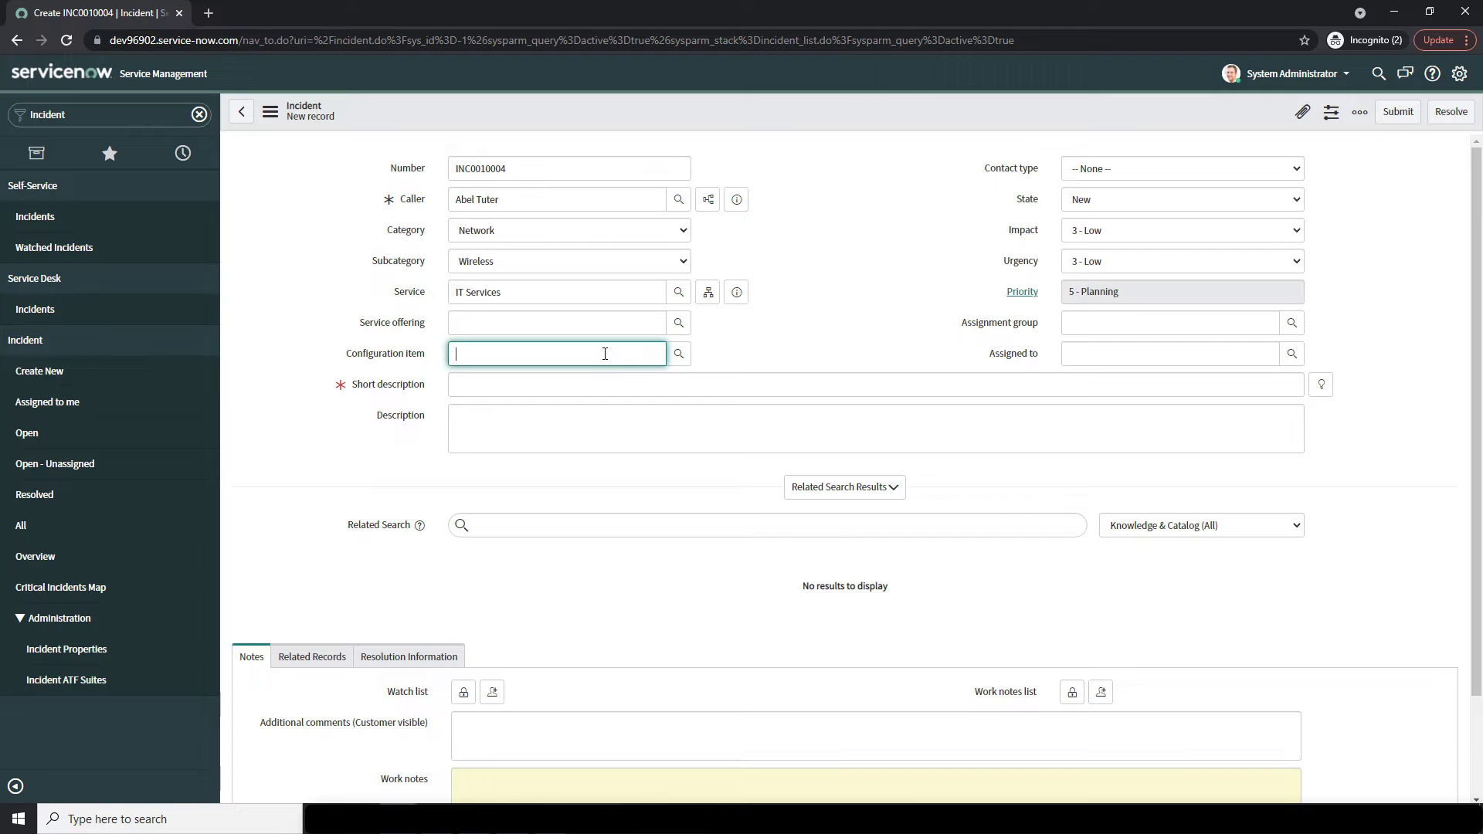
left_click(678, 354)
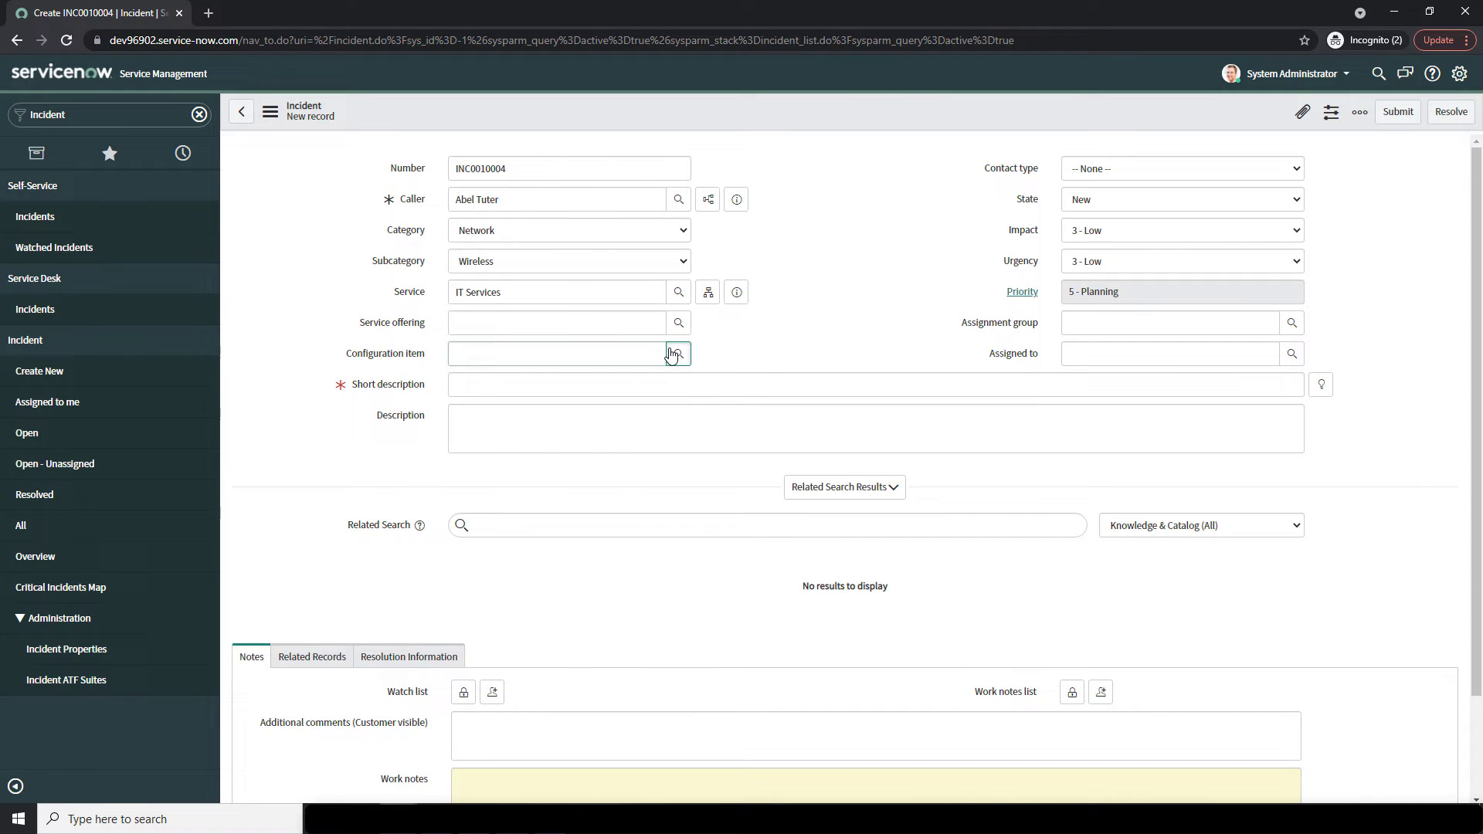
left_click_drag(522, 375, 875, 253)
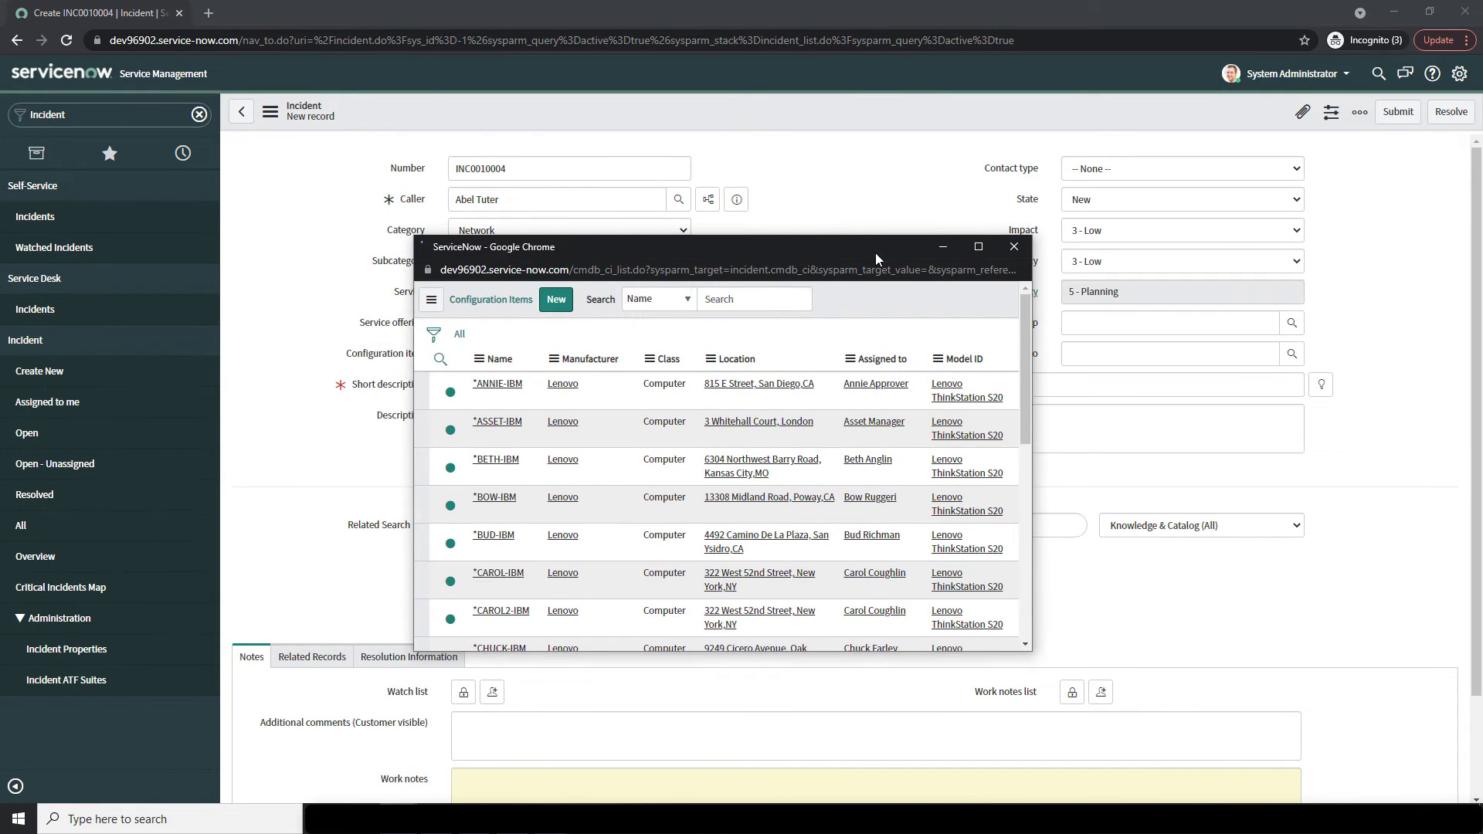
scroll(616, 461, "up", 5)
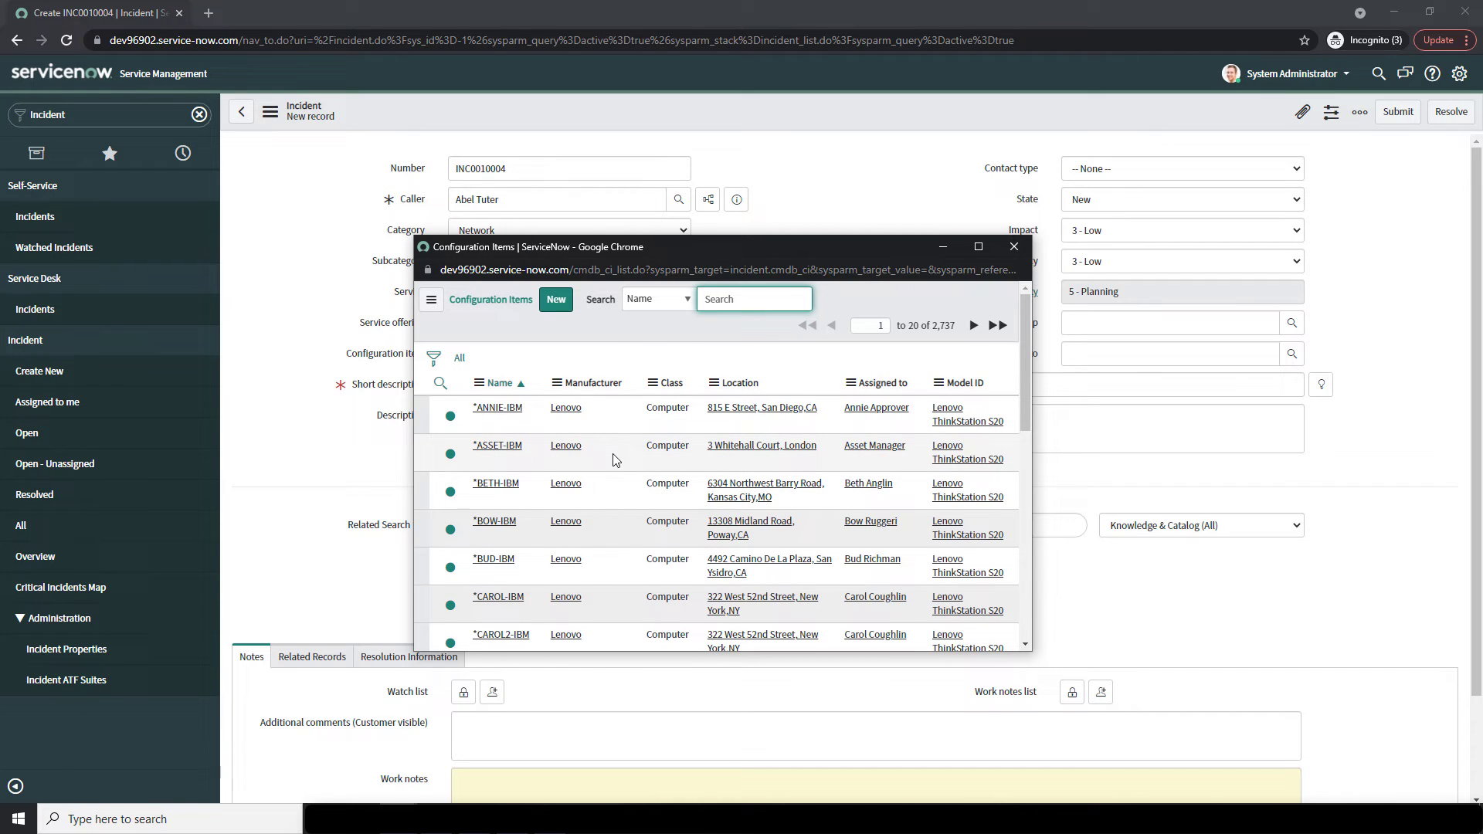
left_click(999, 254)
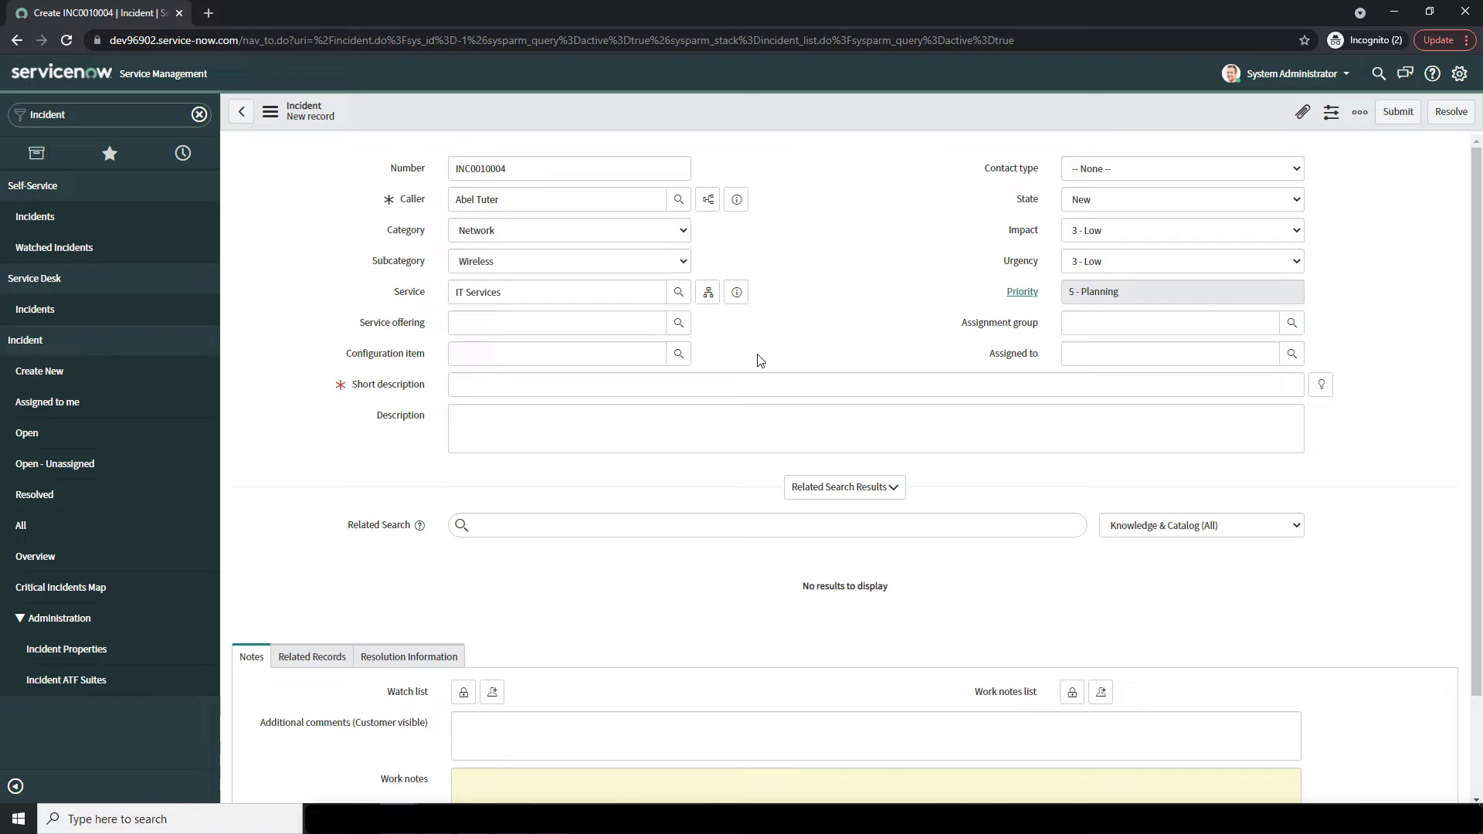
Enter the short description "The wireless access point is not working in building 2"
left_click(780, 386)
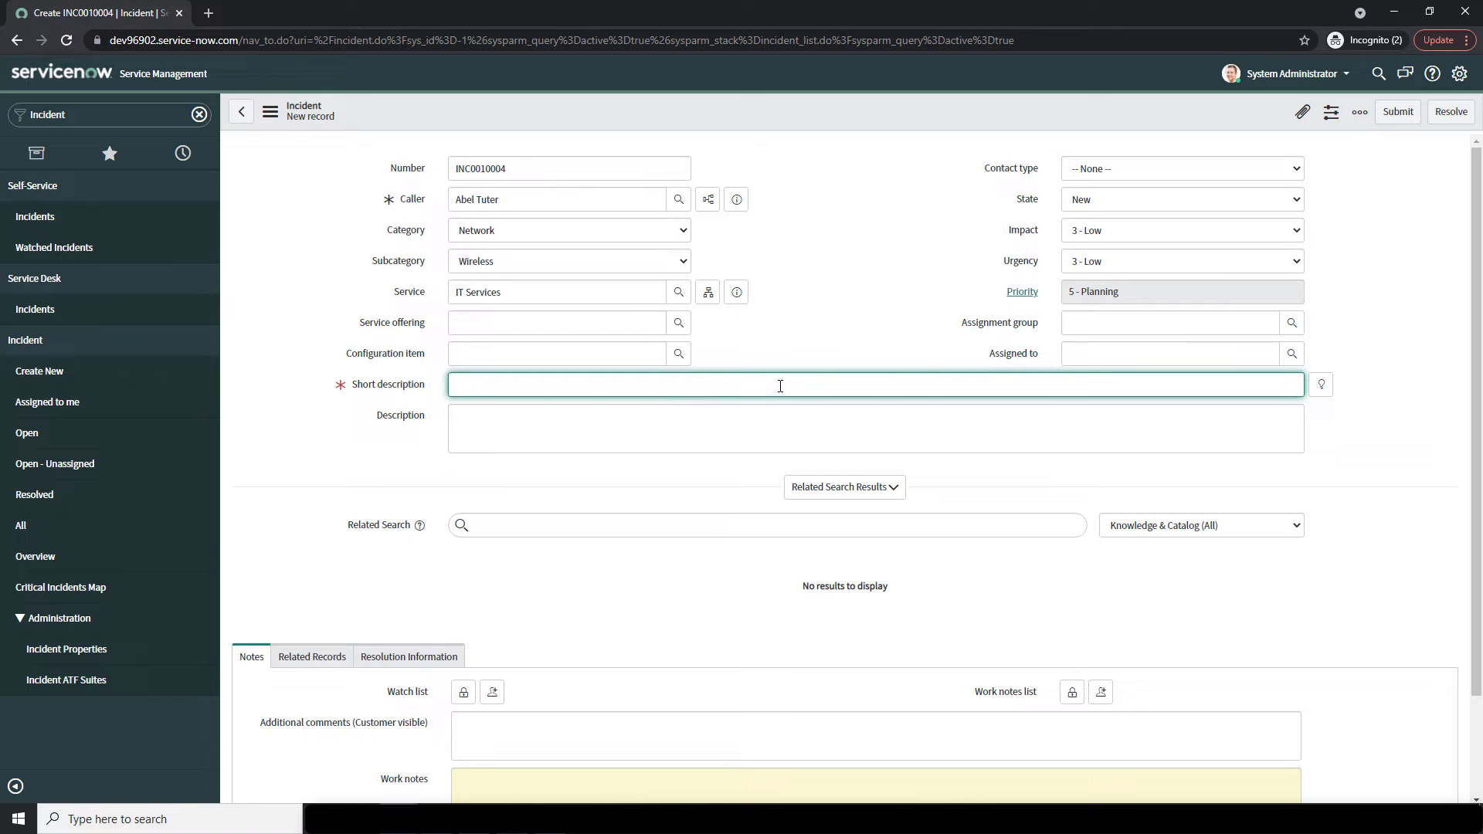
type("The wireless access point is not working in building 2")
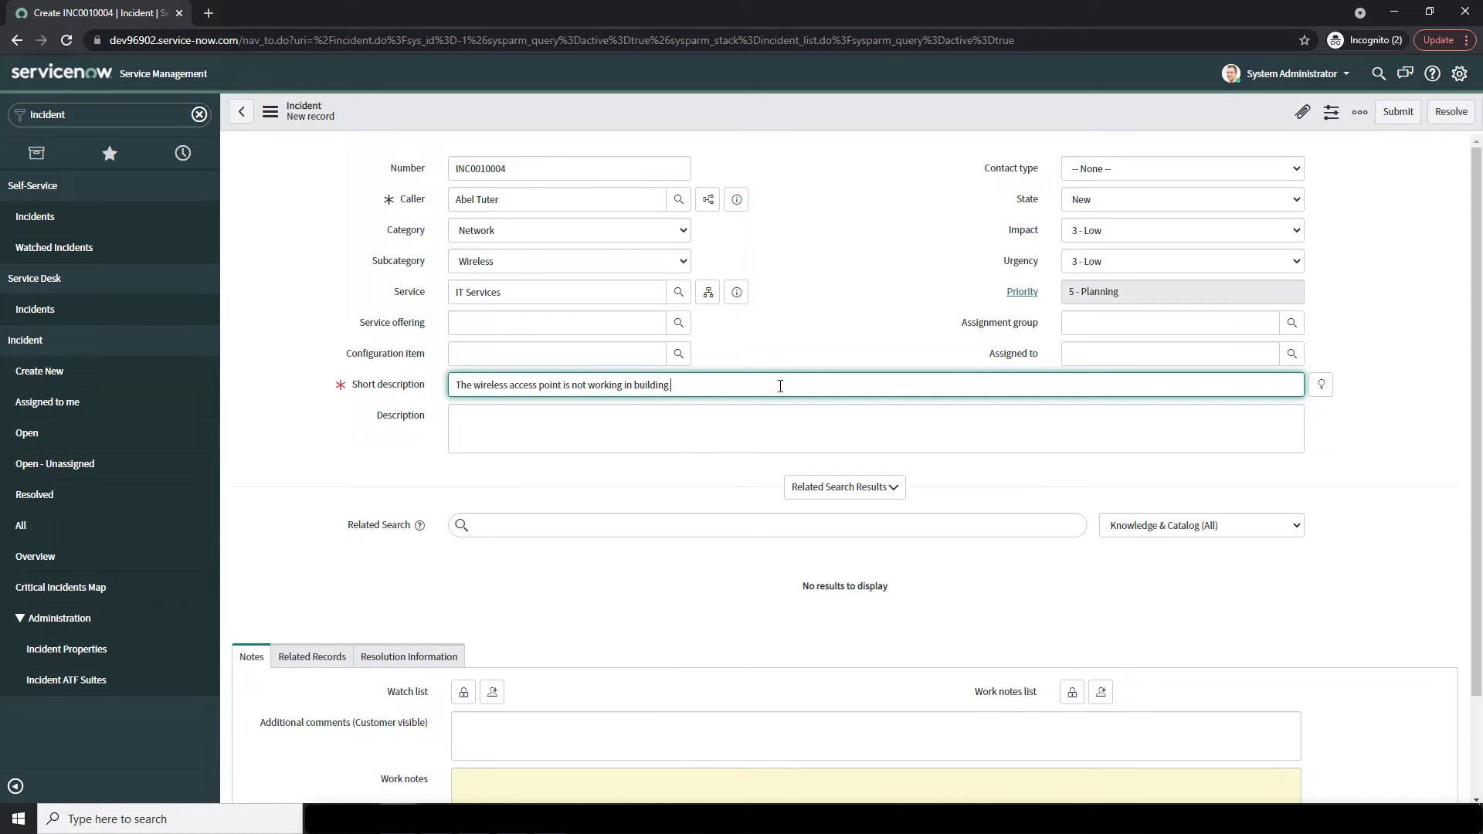
left_click(807, 354)
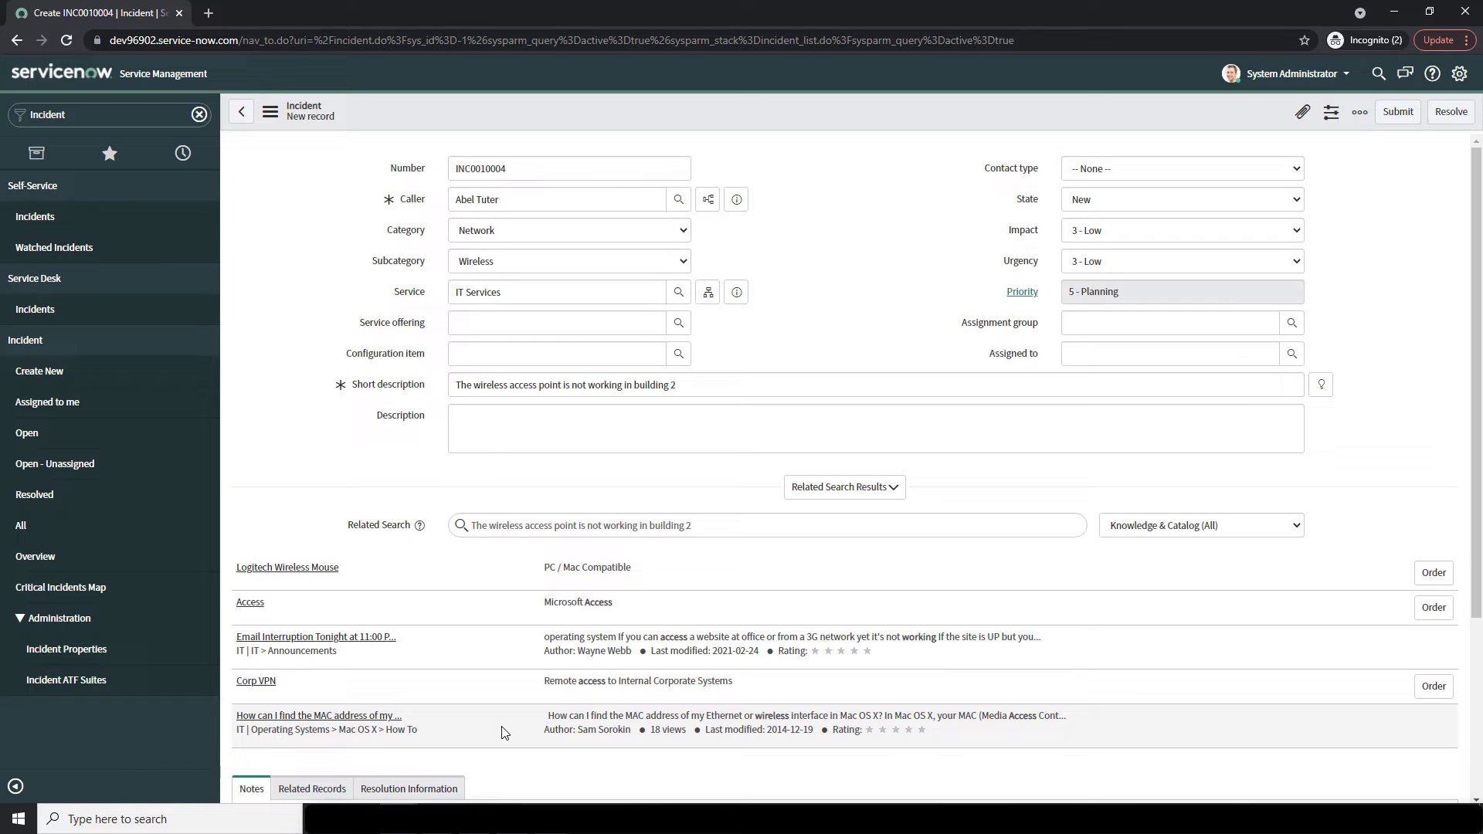
Read the suggested knowledge article about finding the MAC address of an Ethernet or wireless interface, and close it
left_click(385, 718)
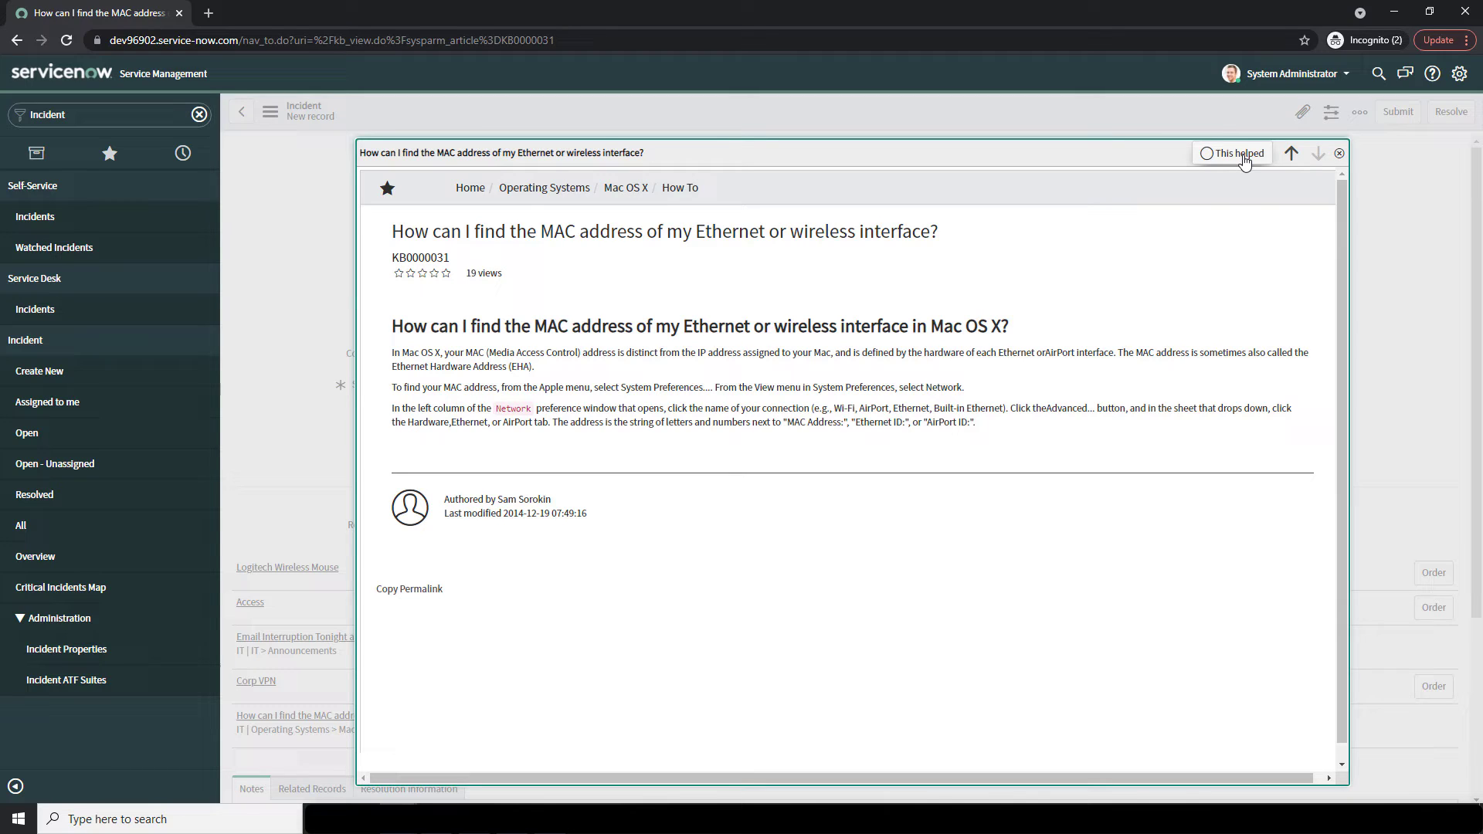
left_click(1340, 153)
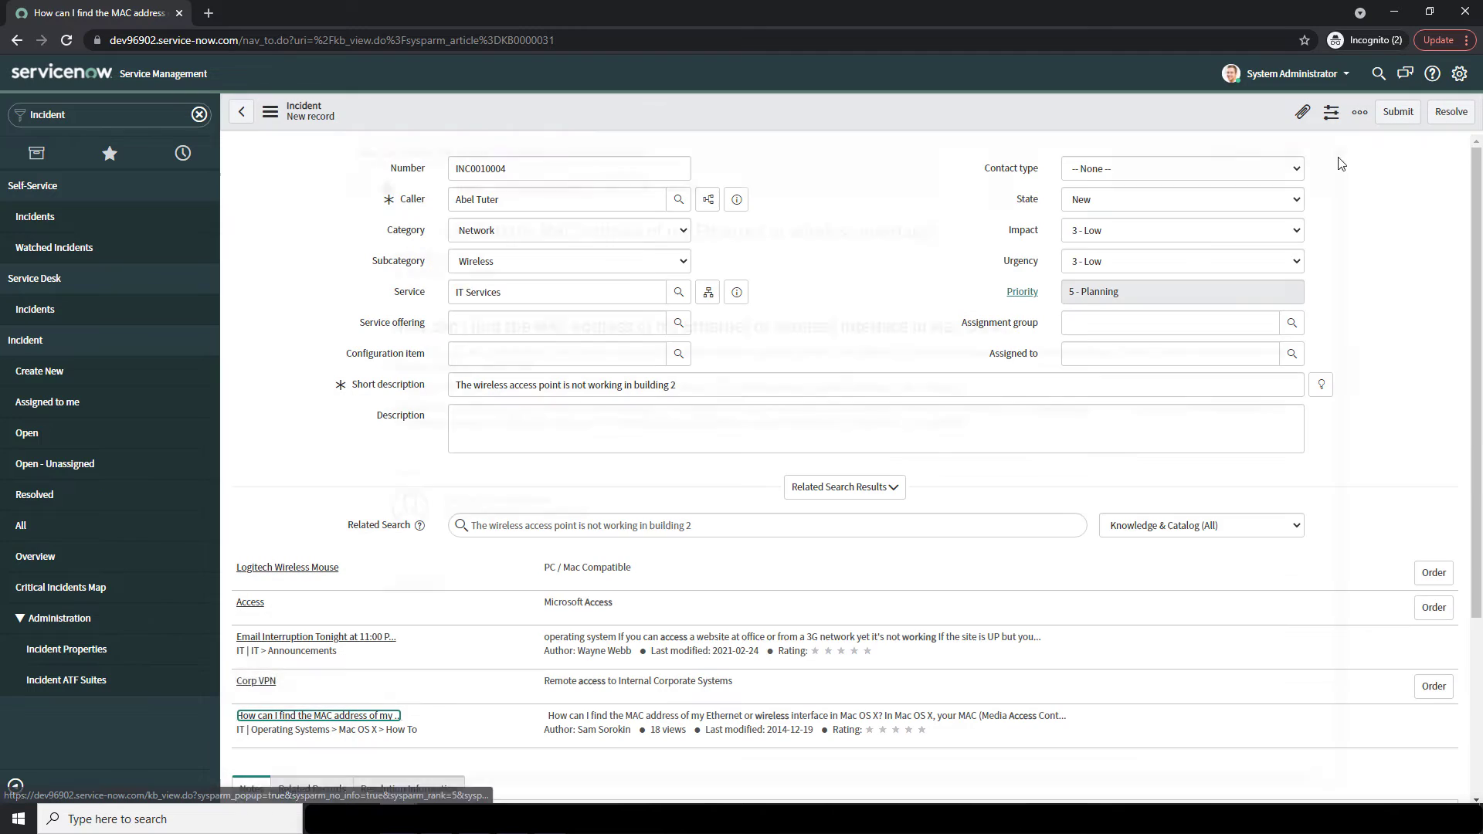
left_click(991, 342)
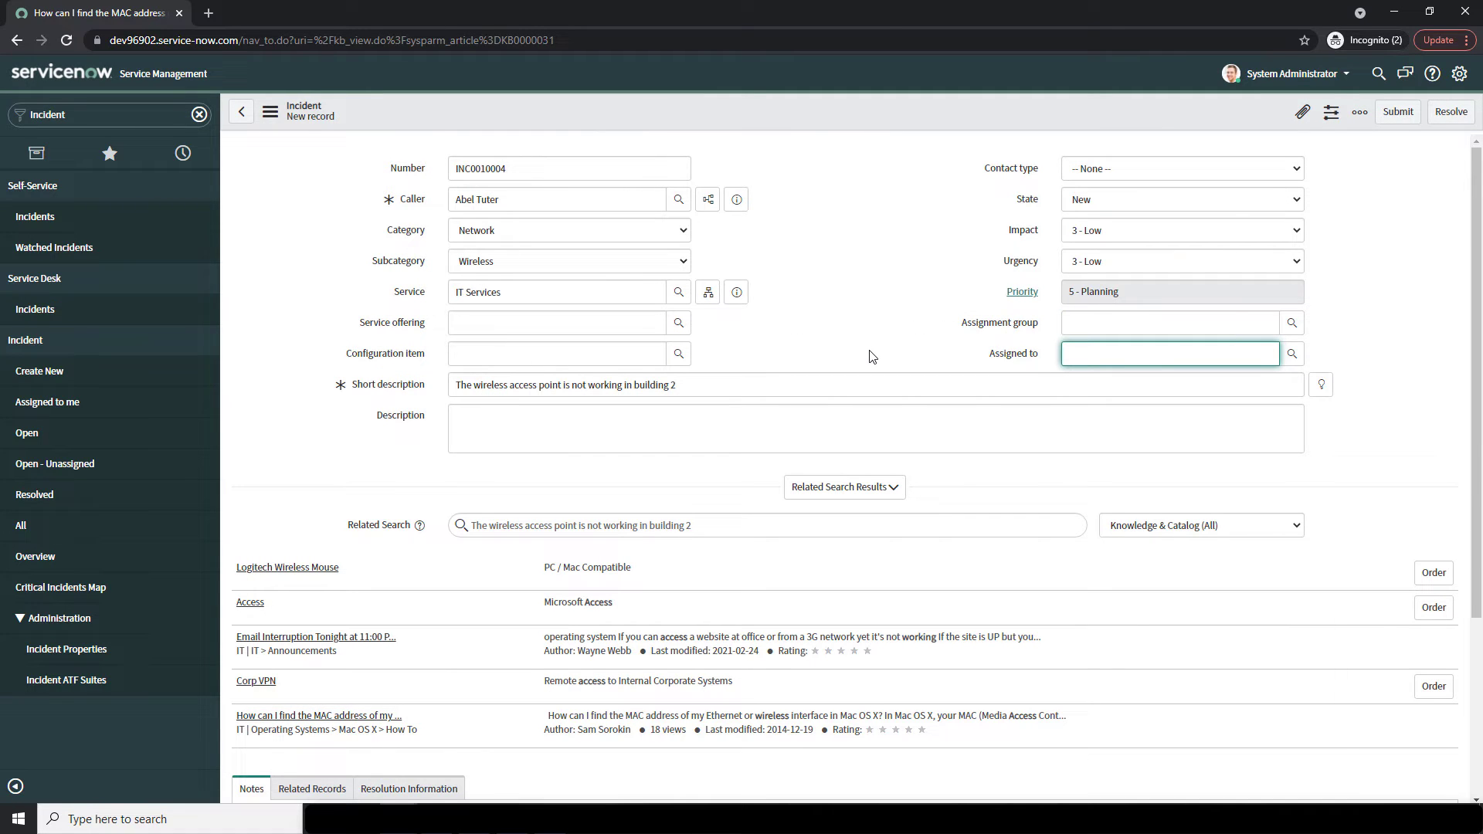
Enter the description "It's been reported that the WiFi in building 2 is currently down and users cannot access the internet wirelessly."
left_click(728, 424)
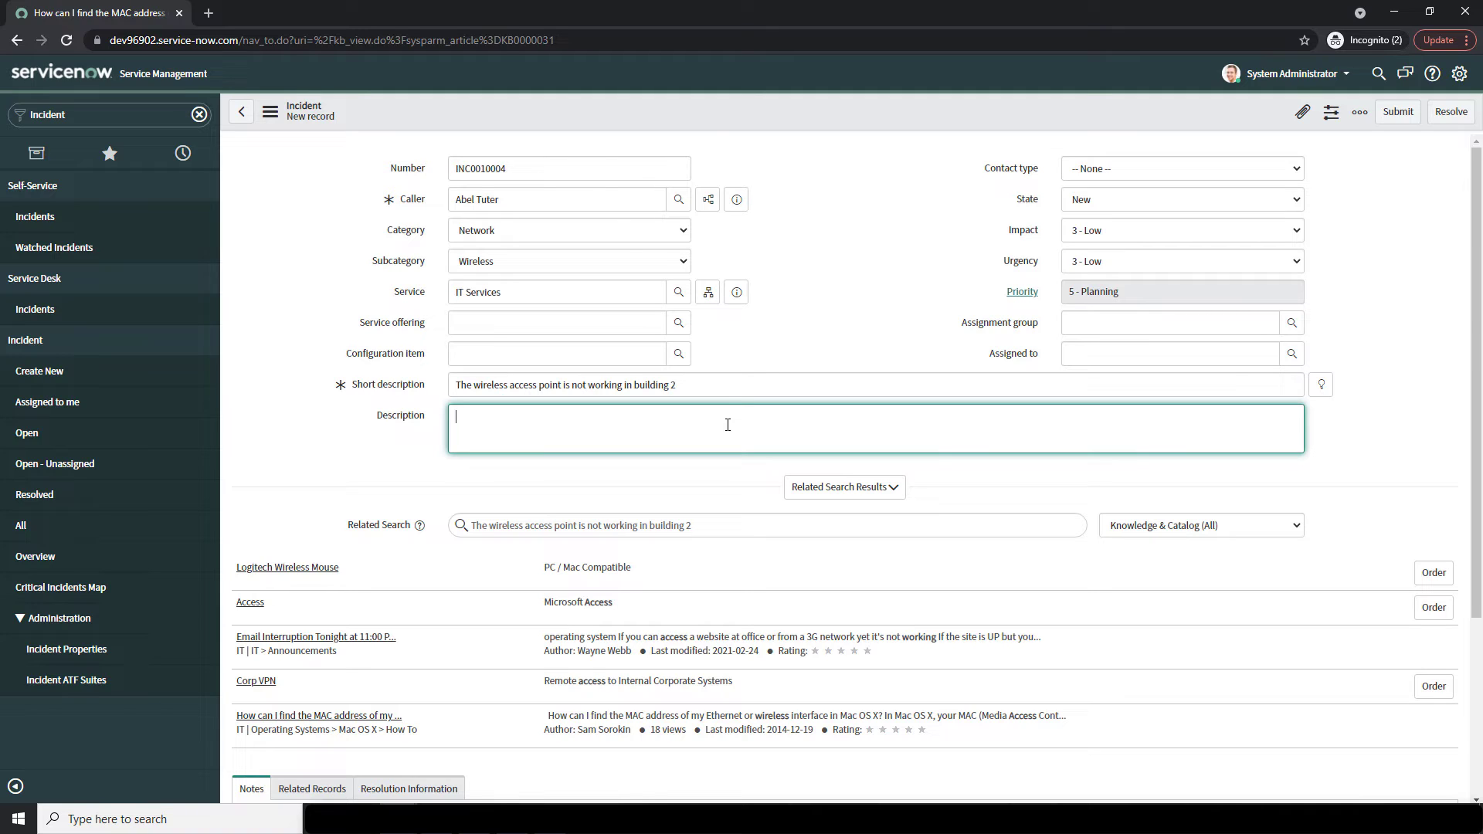
type("It's been reported that the WiFi in building 2 ")
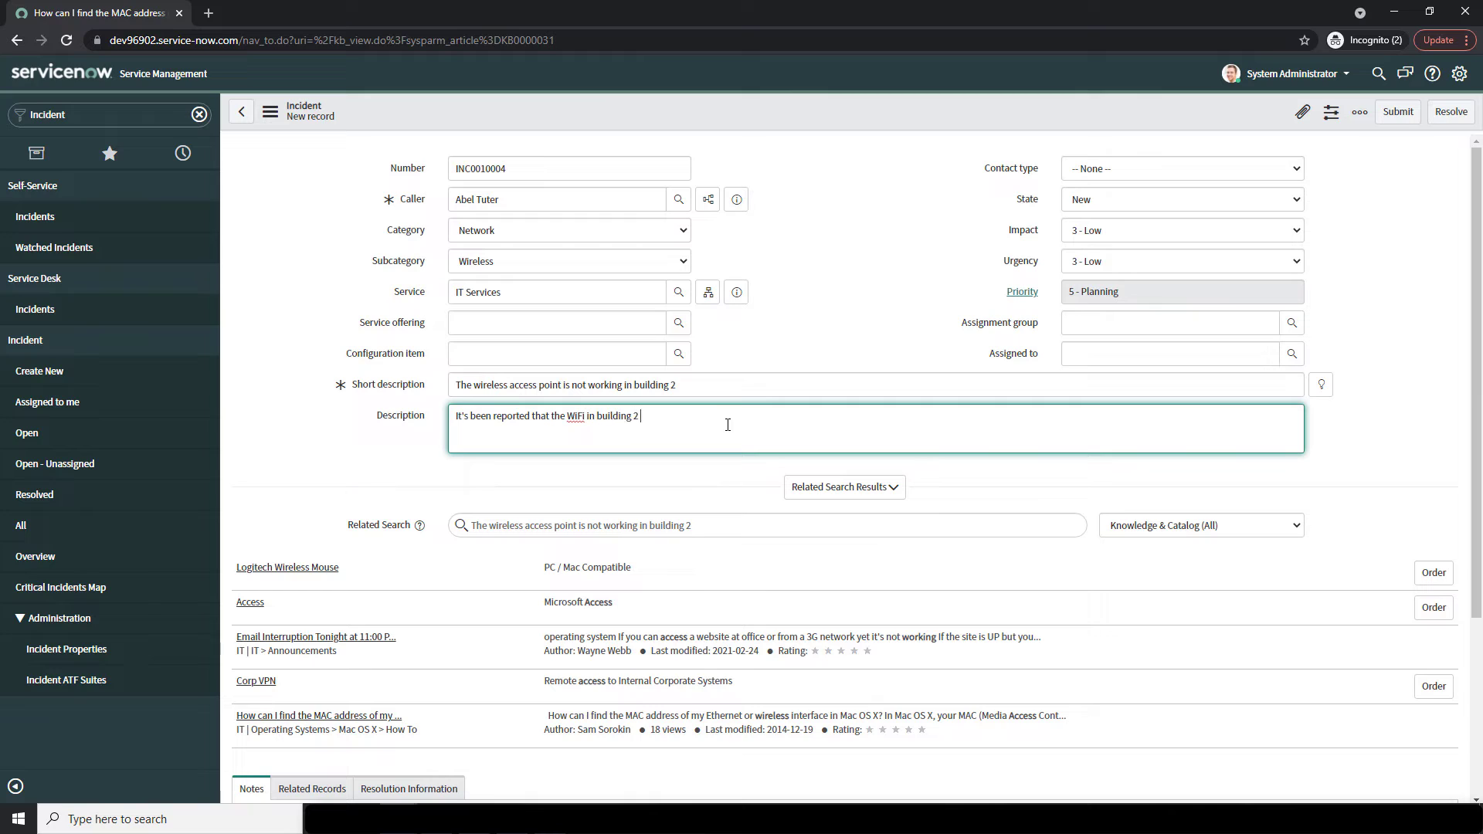
type("is currently down and users cannot access the internet wirelessly.")
left_click(1340, 462)
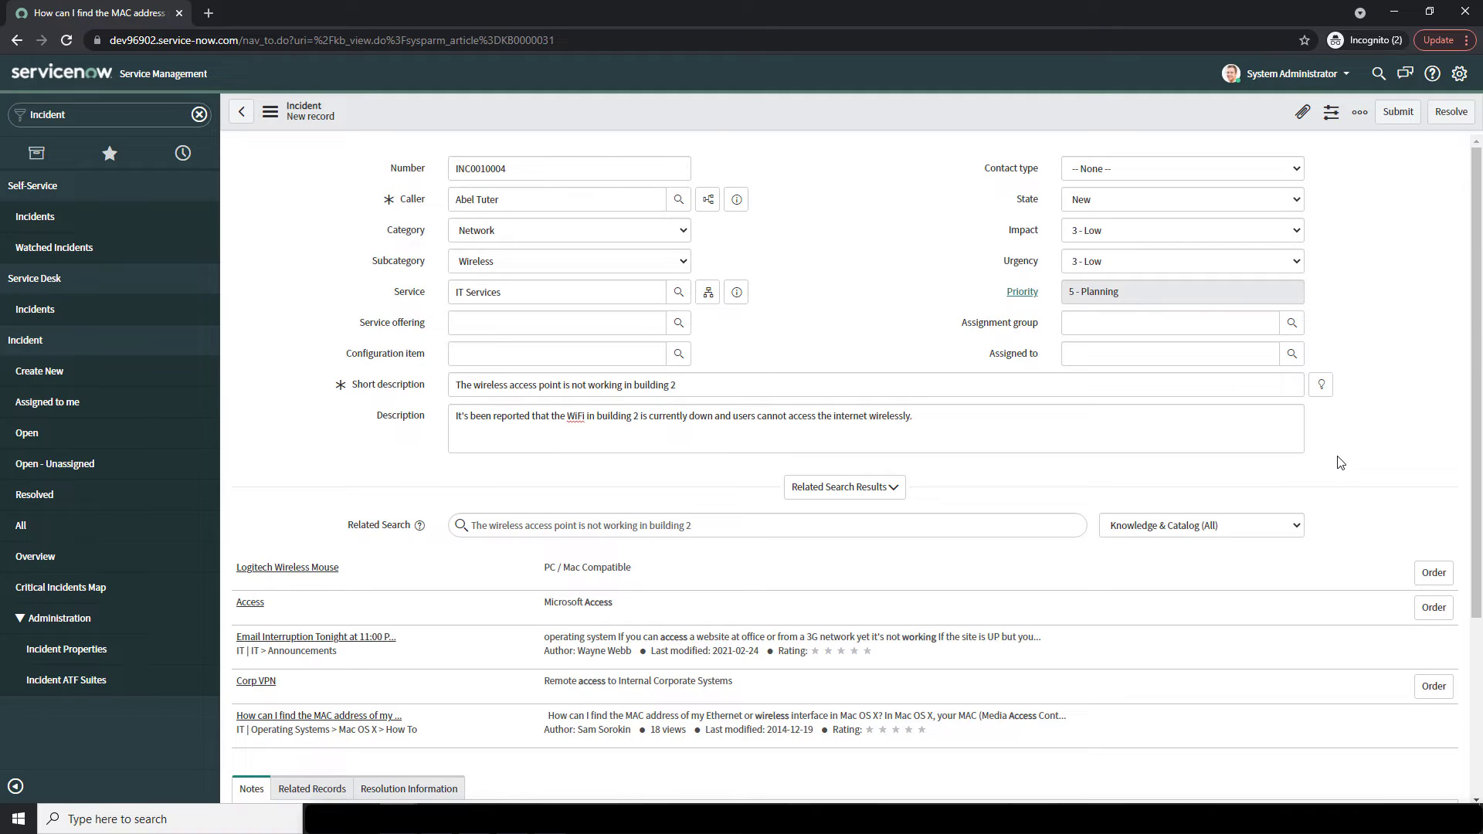
Set the contact type to Phone and check the available State options, keeping the state at New
left_click(1273, 172)
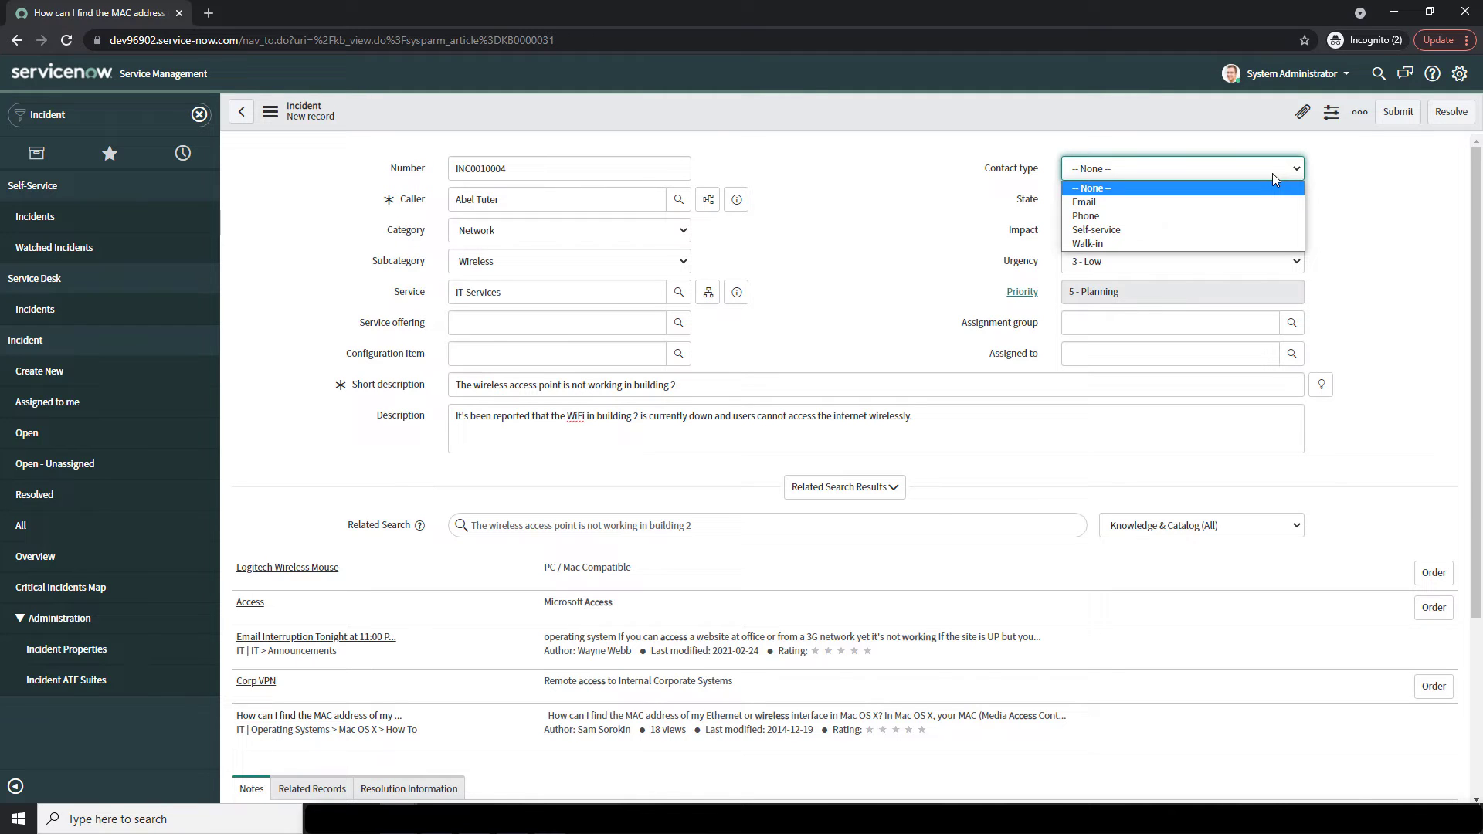
left_click(1253, 224)
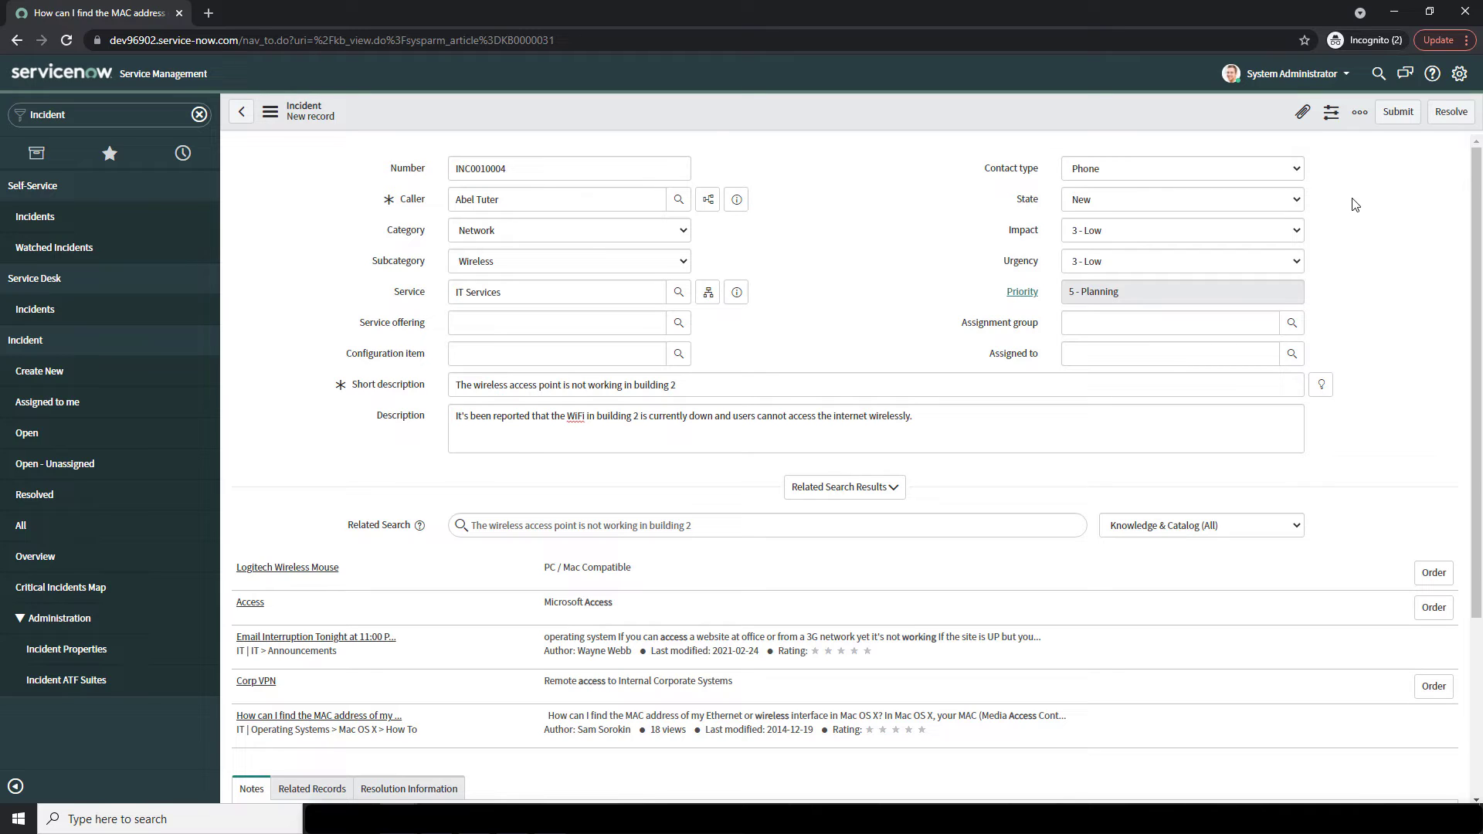
left_click(1272, 200)
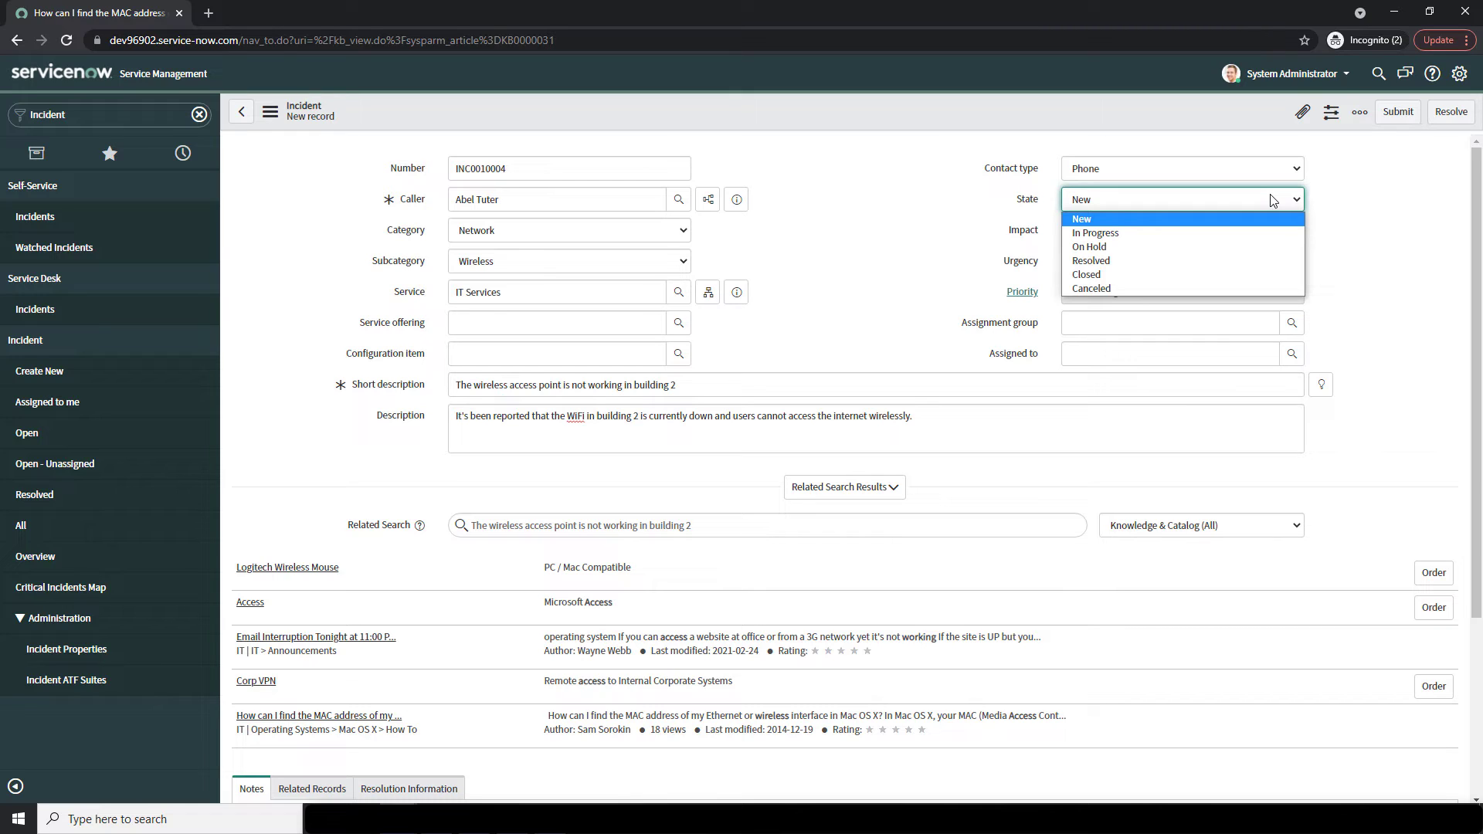
left_click(1333, 222)
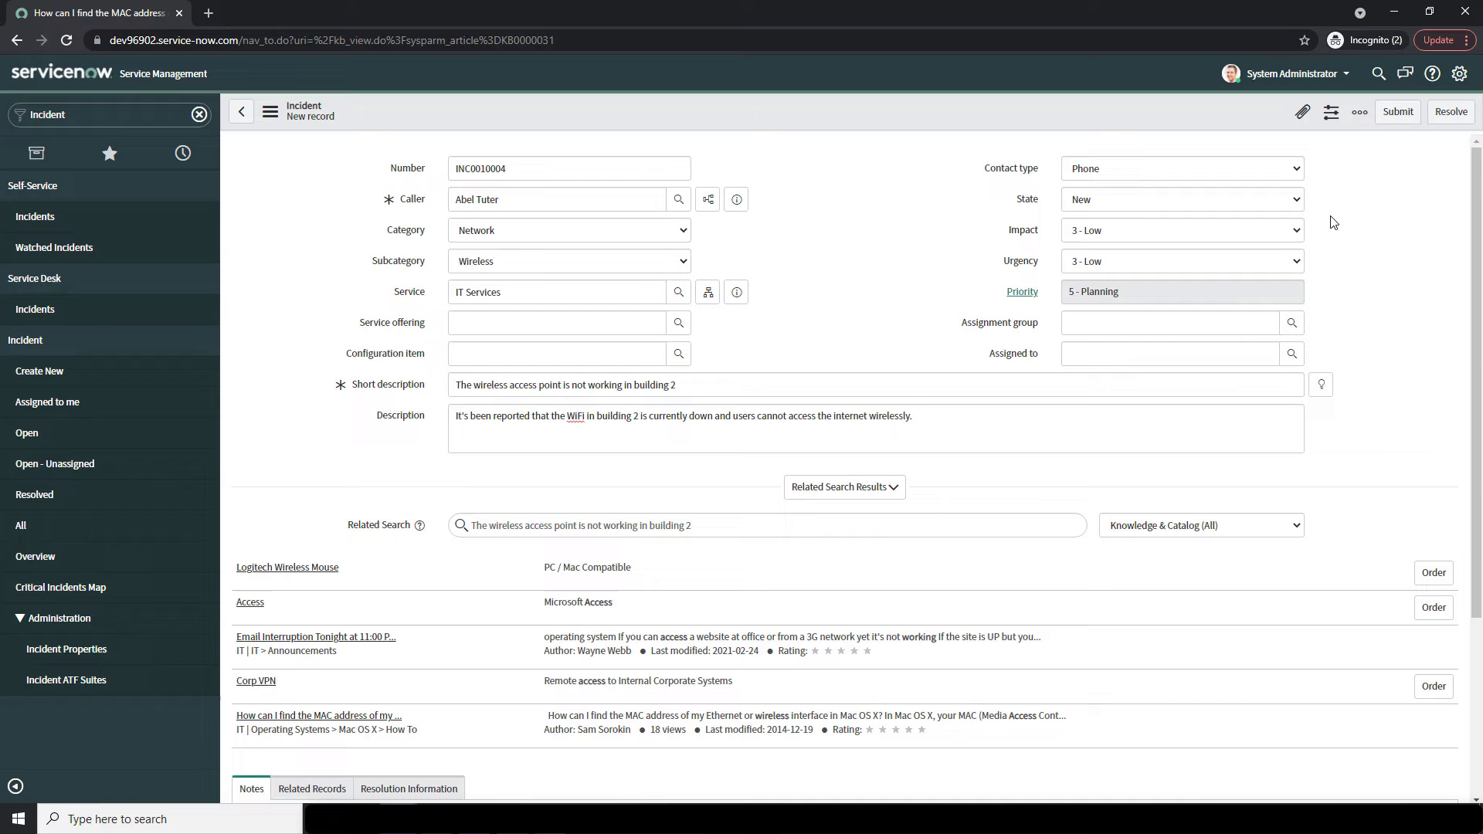
Examine the Impact and Urgency options and the Priority field without changing them
left_click(1280, 236)
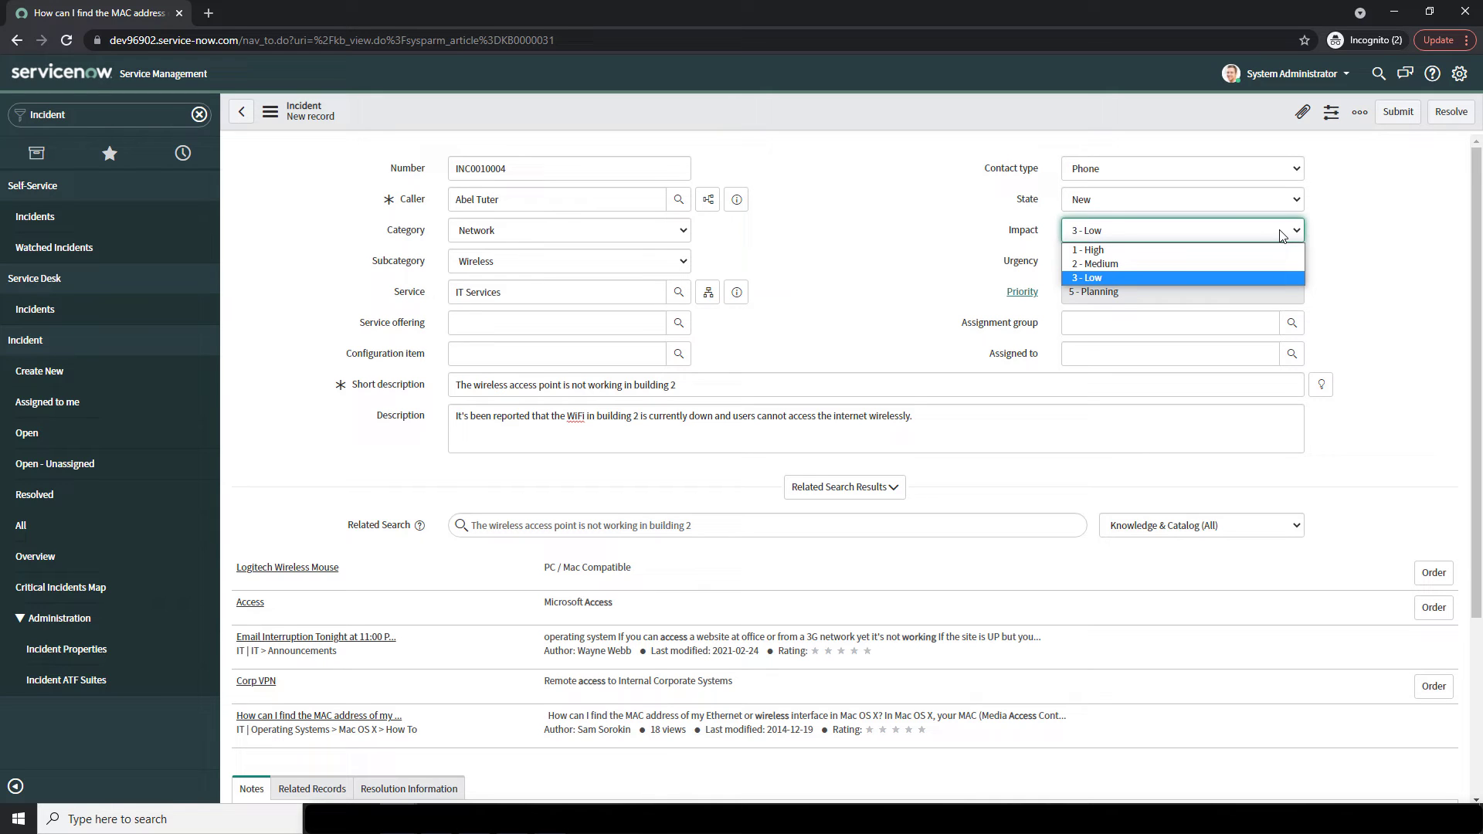
left_click(1280, 236)
left_click(1313, 260)
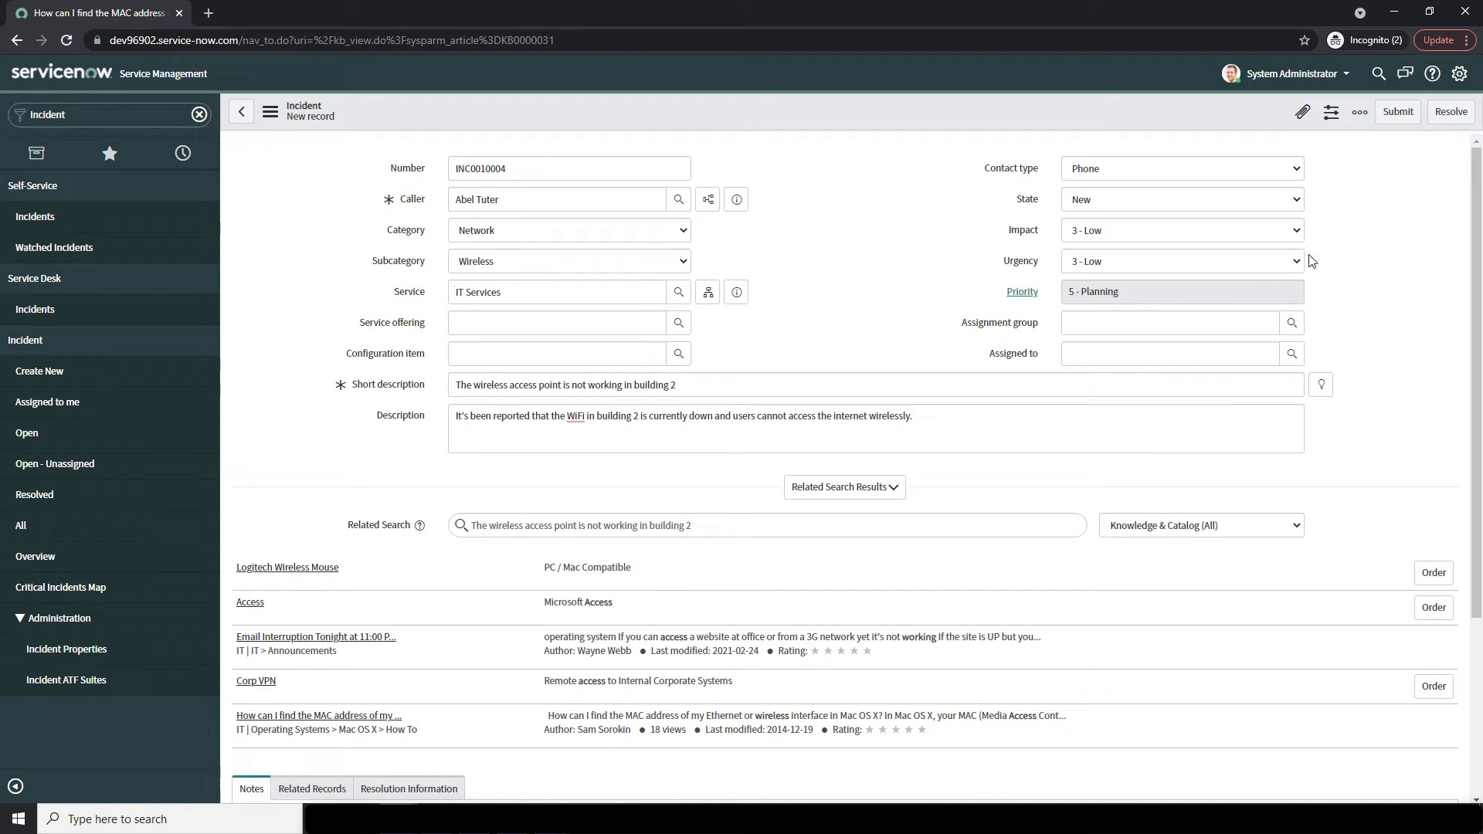
left_click(1258, 259)
left_click(1257, 258)
scroll(1325, 282, "down", 1)
scroll(1305, 263, "up", 1)
left_click(1220, 294)
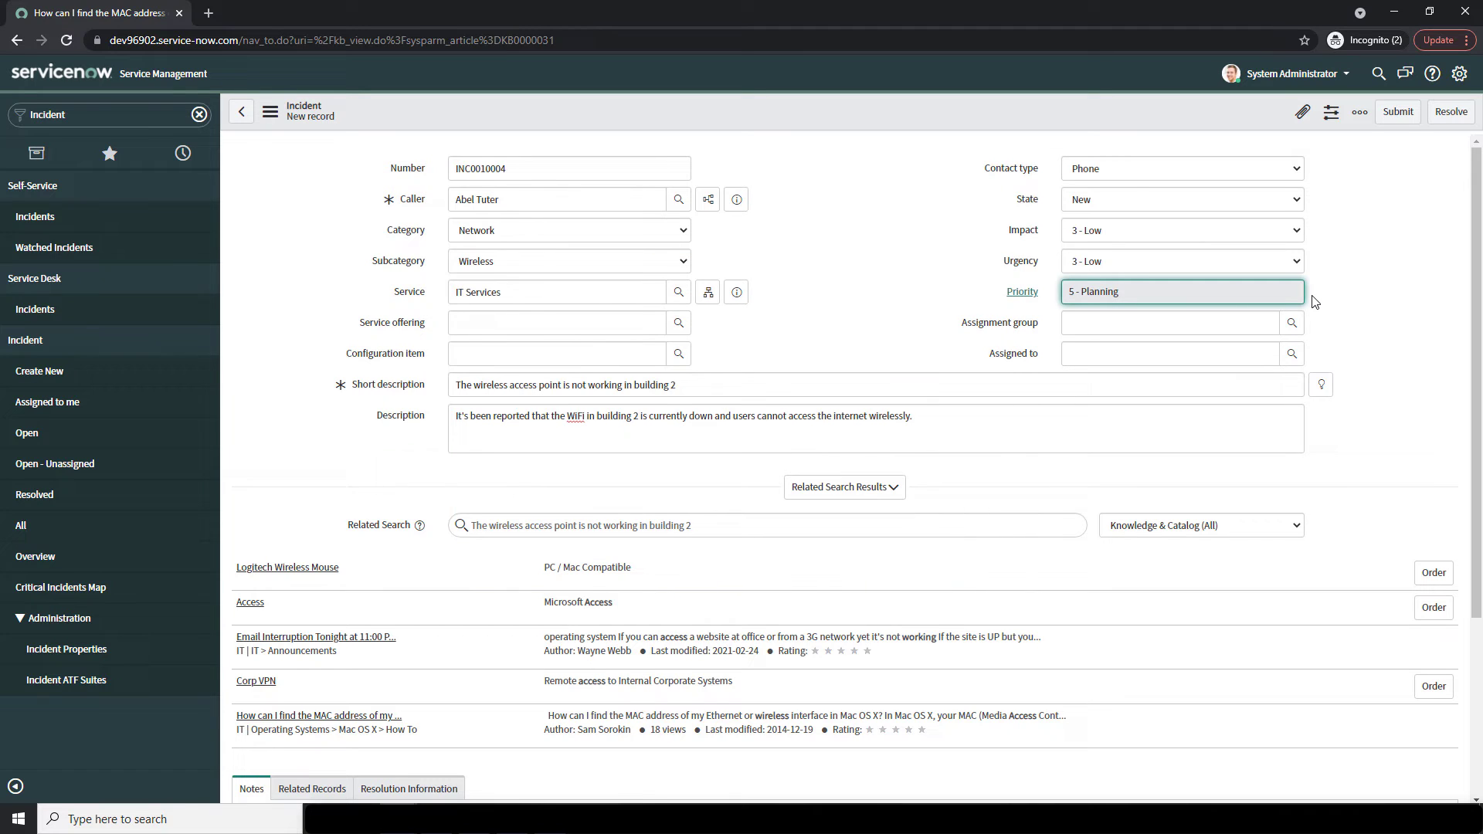
Set the incident's assignment group to Network
left_click(1243, 323)
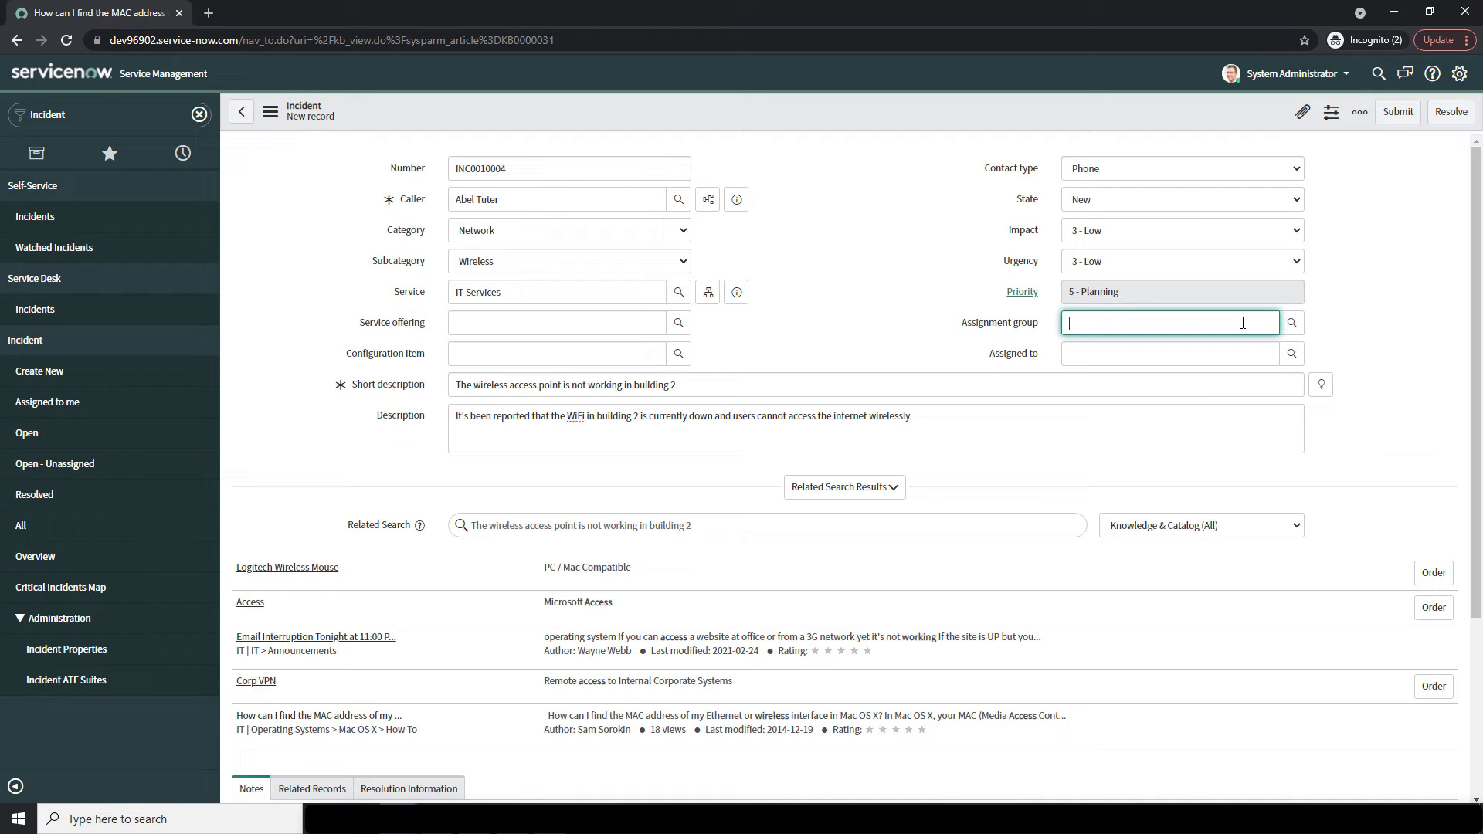
type("Ne")
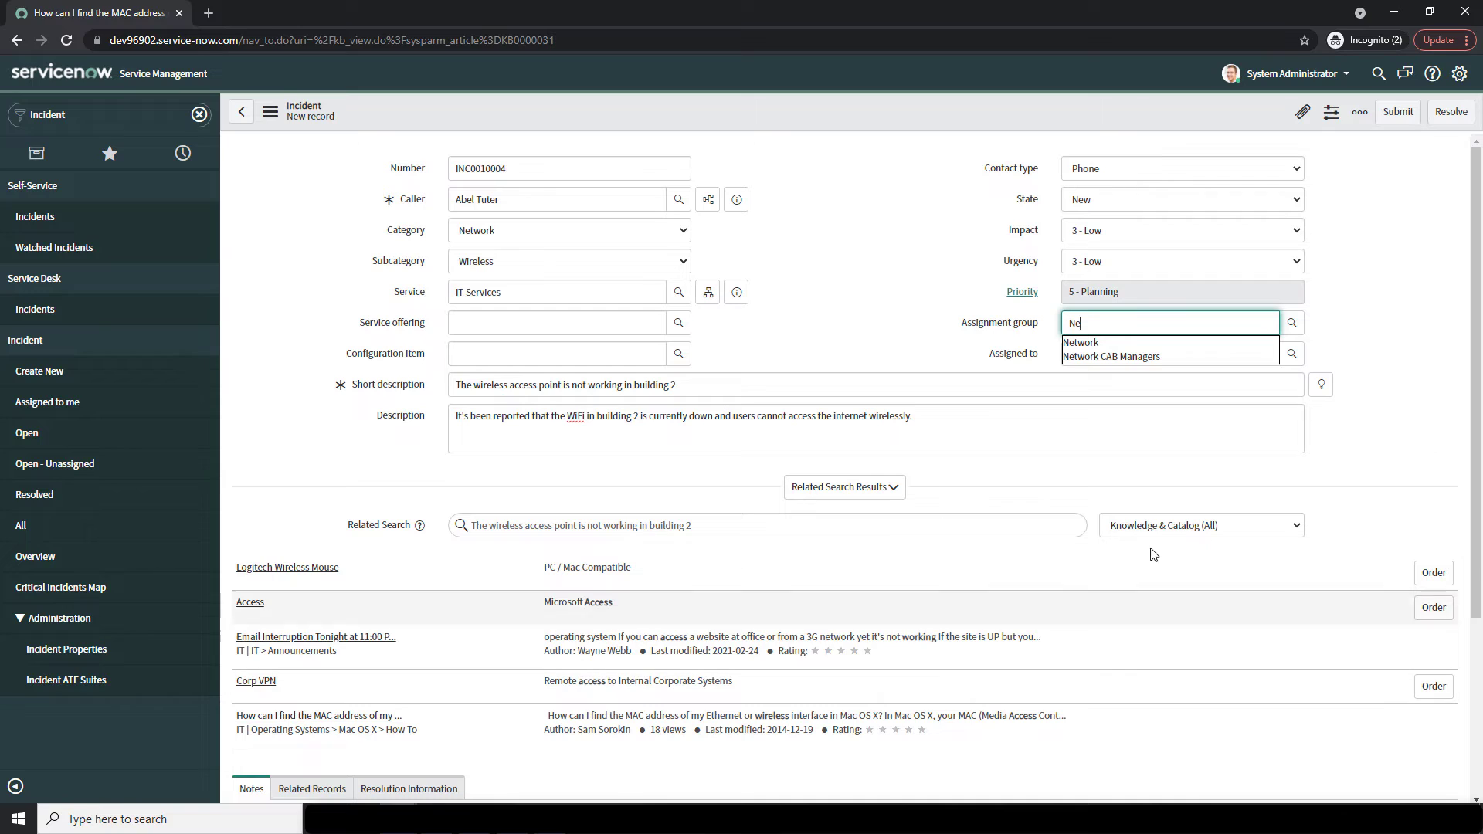
left_click(1210, 347)
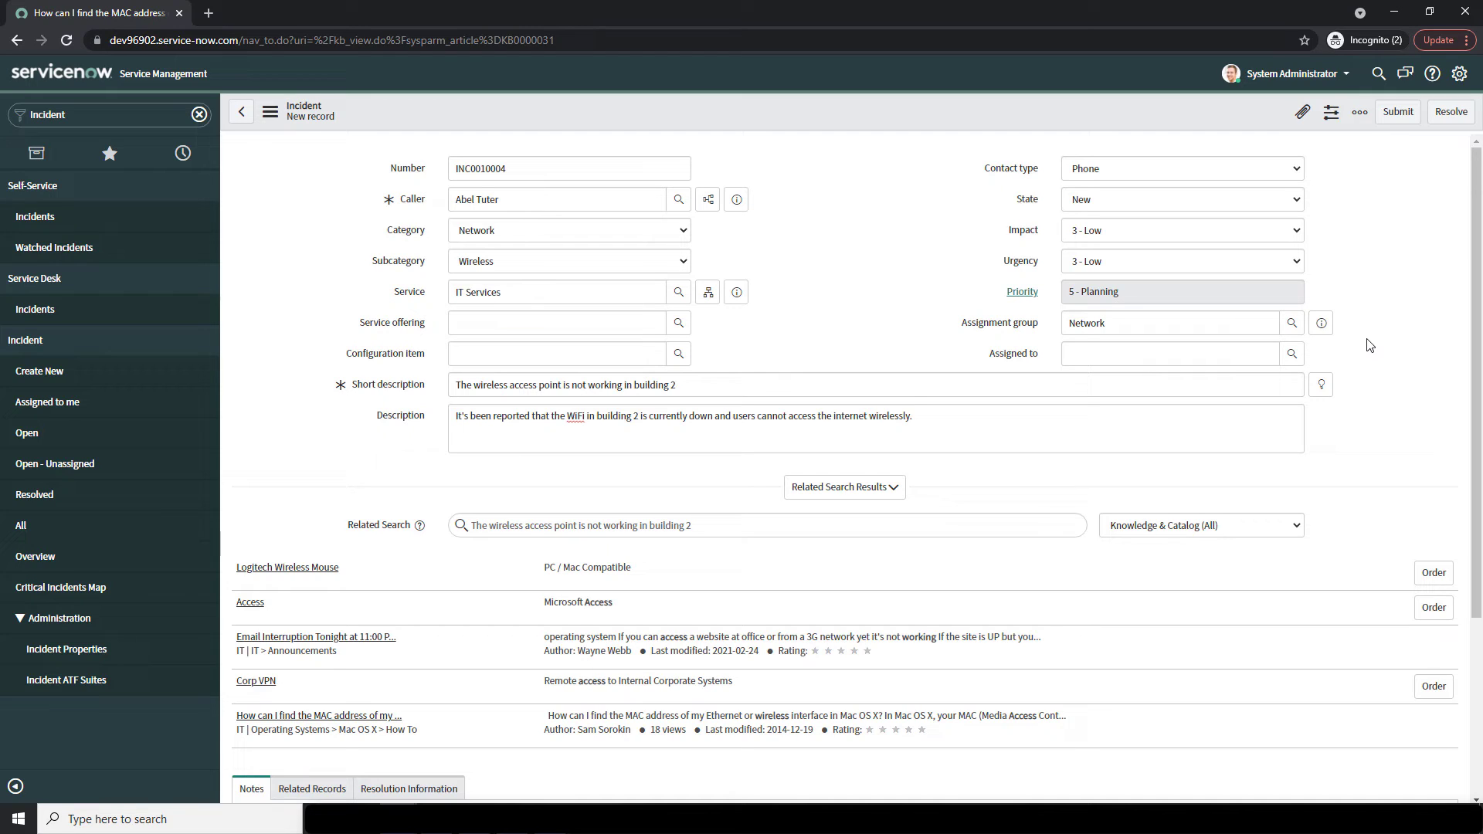
Assign the incident to the network technician with the surname Dan's record by filling in the assignee's name, and save the record
left_click(1223, 346)
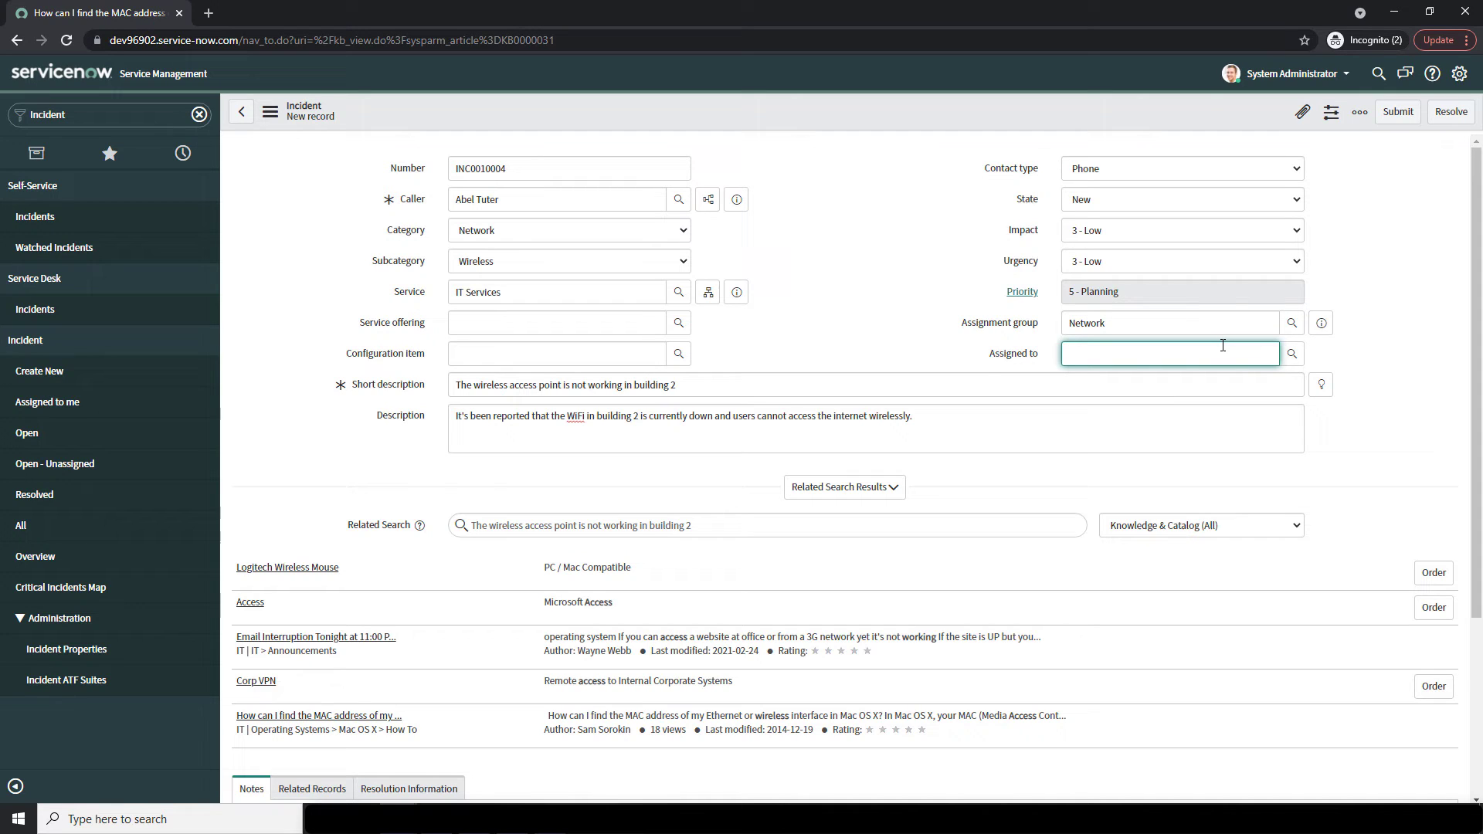
type("David")
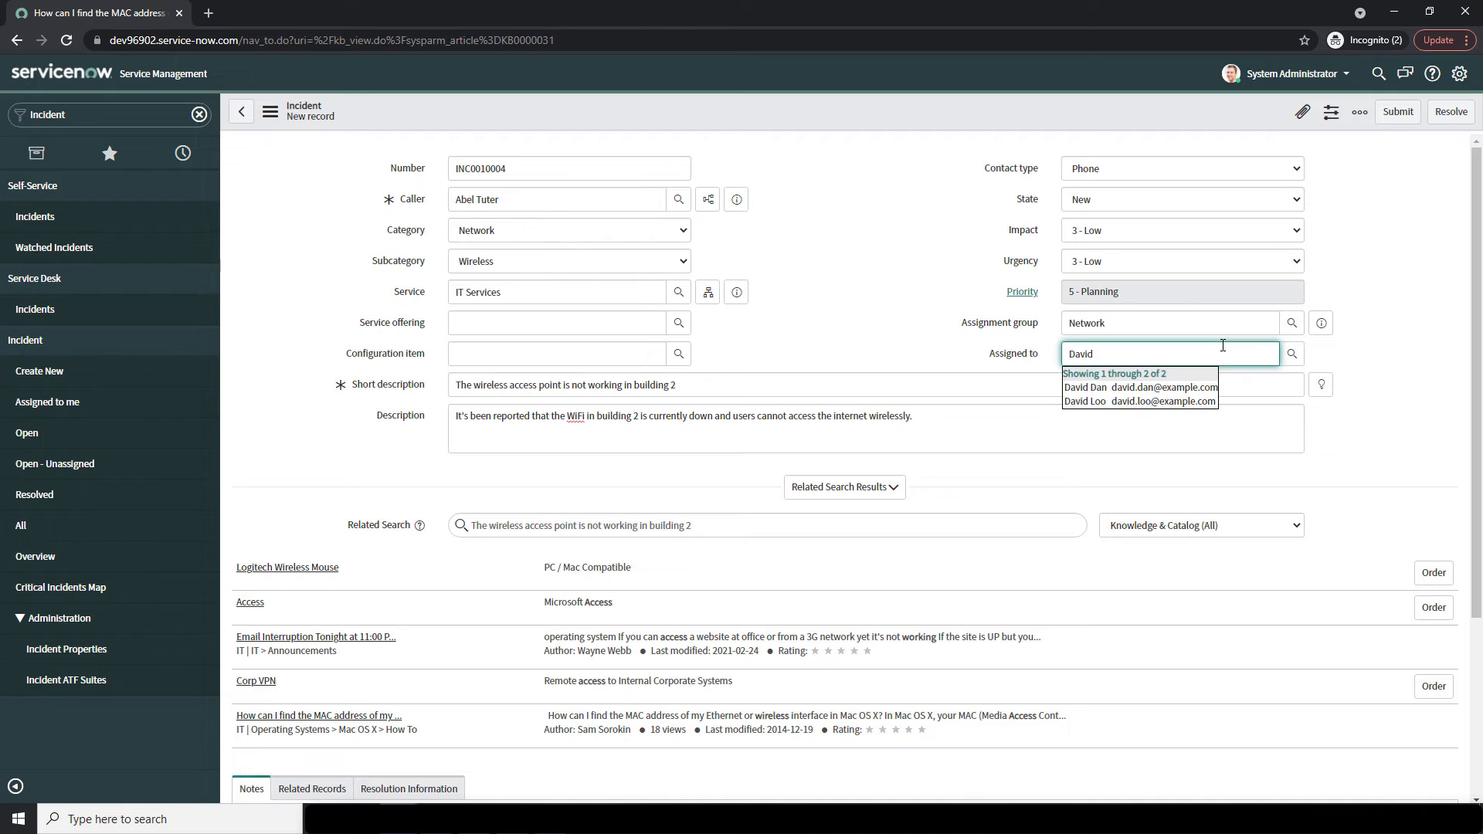
left_click(1220, 379)
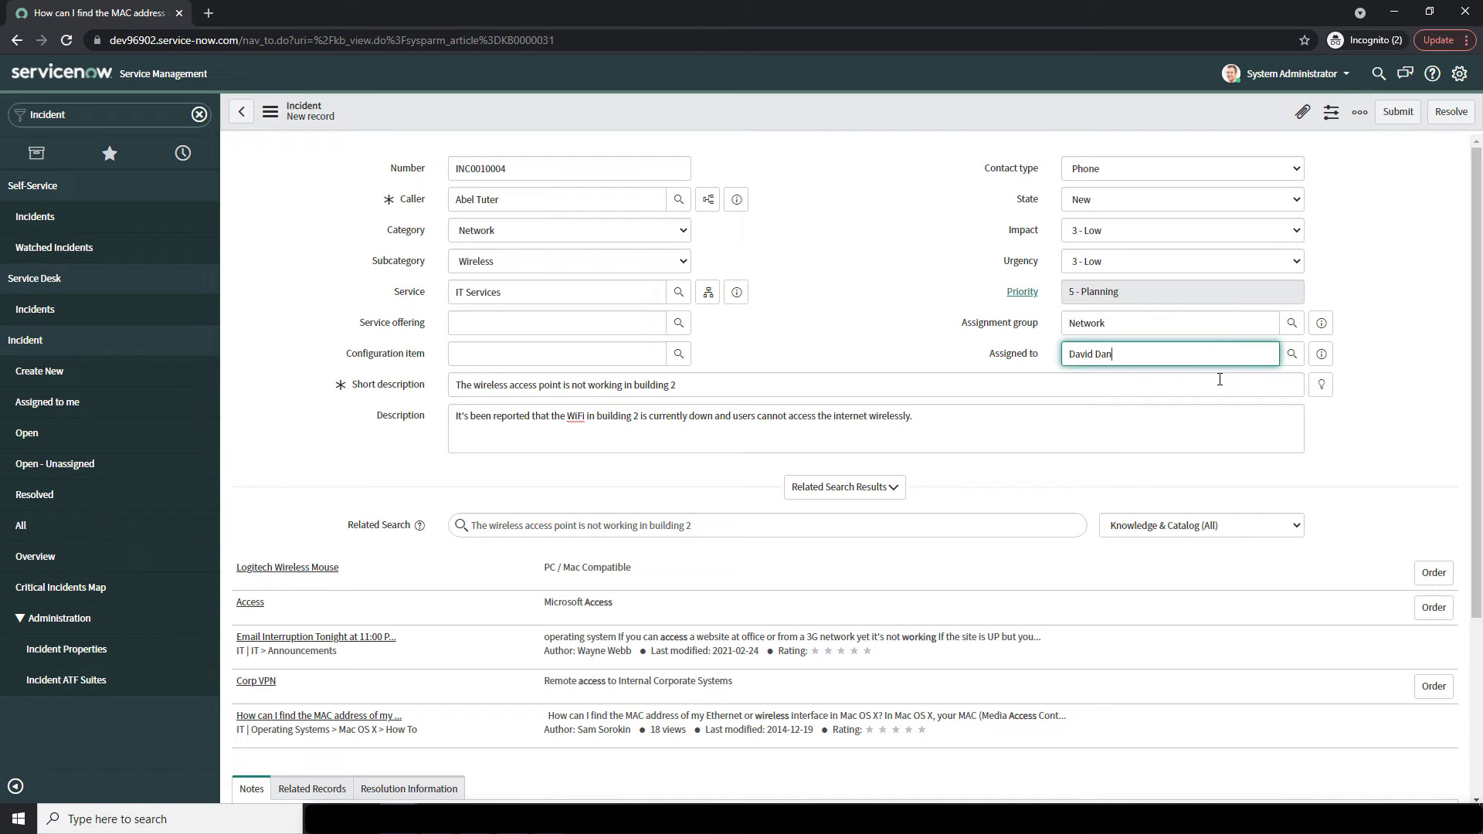
left_click(1368, 377)
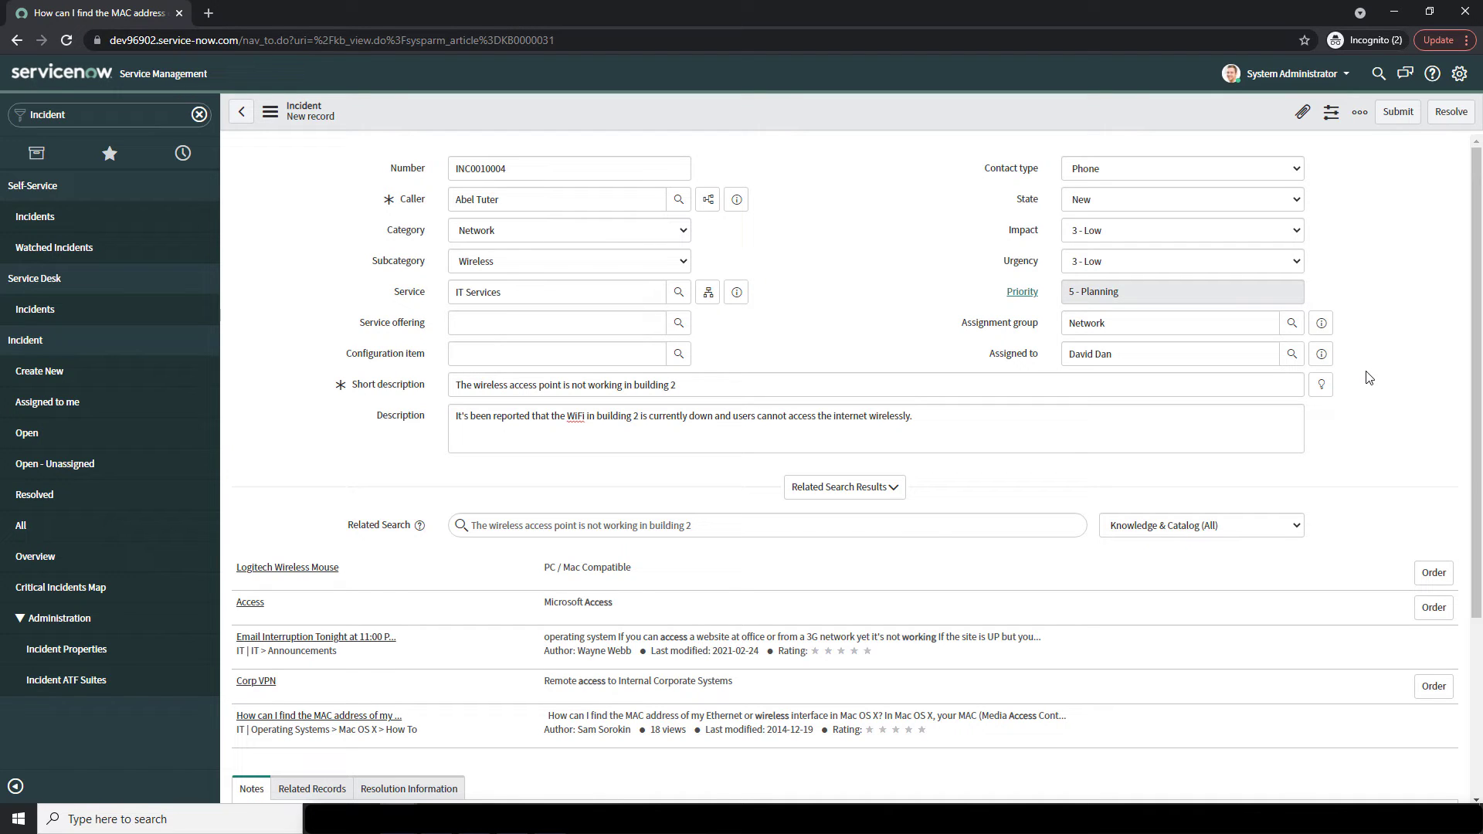
right_click(1034, 114)
left_click(1055, 123)
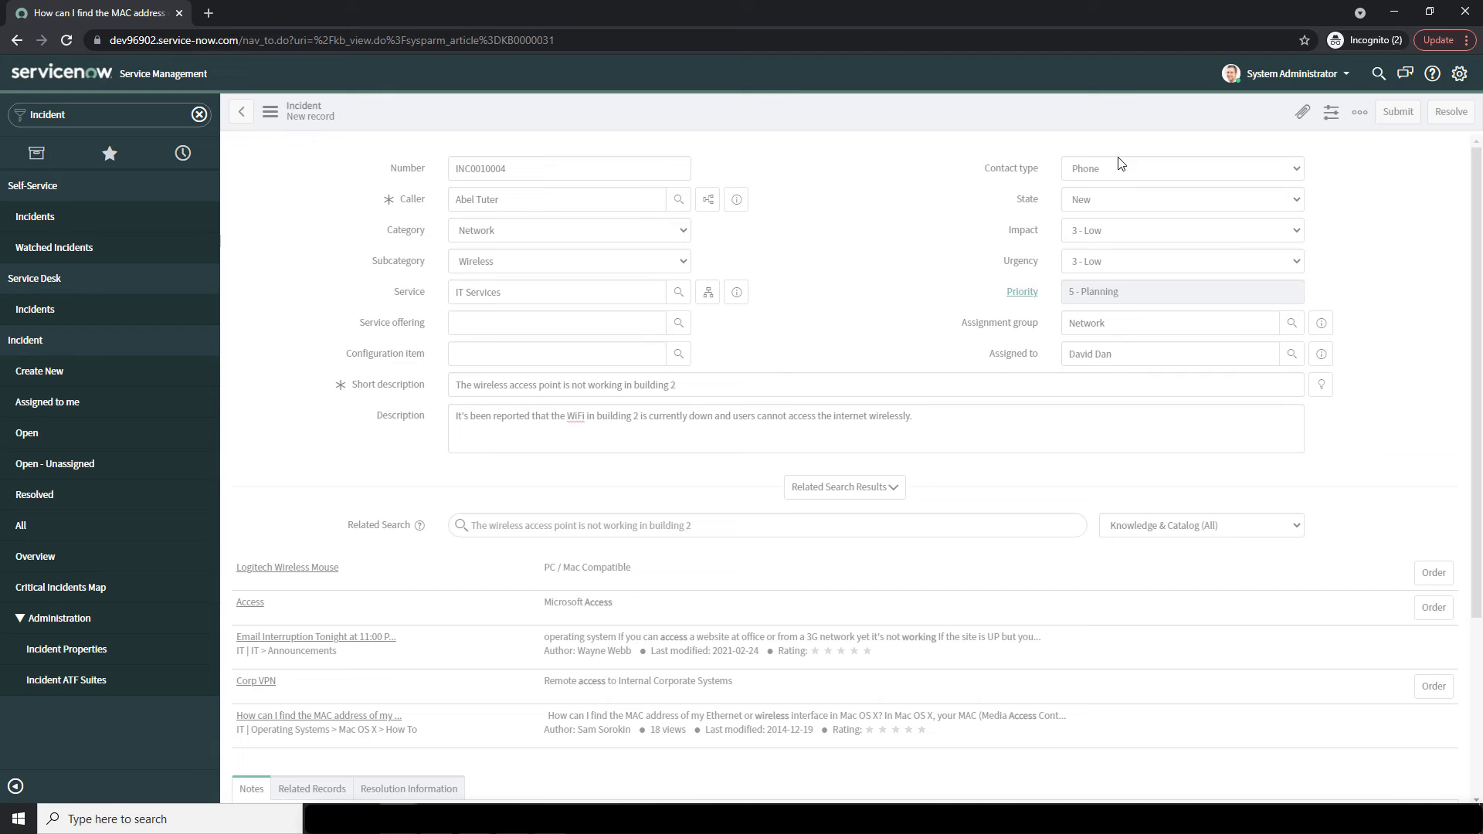
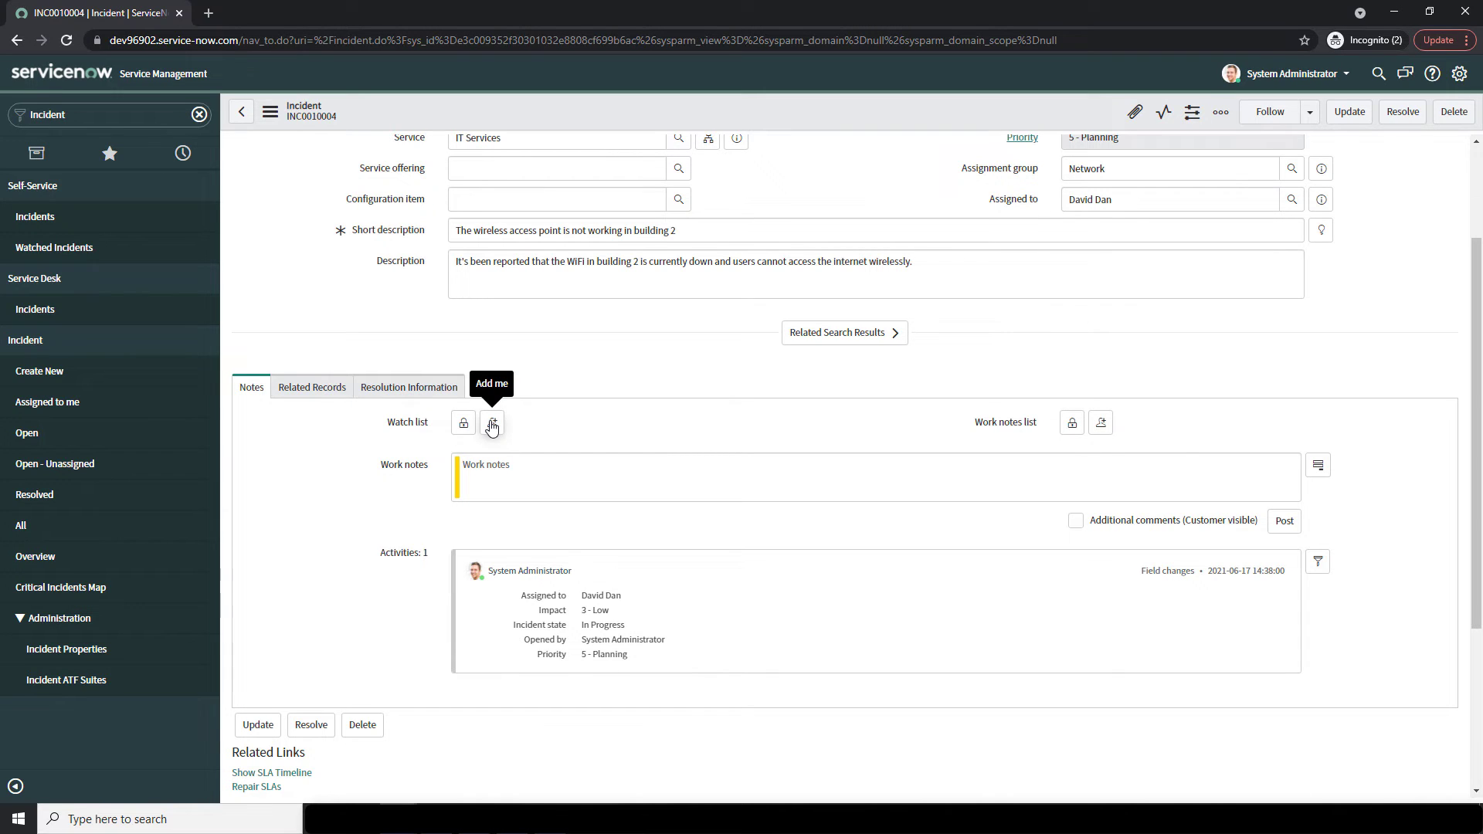
Add the current System Administrator account to both the incident's watch list and its work notes list
left_click(464, 423)
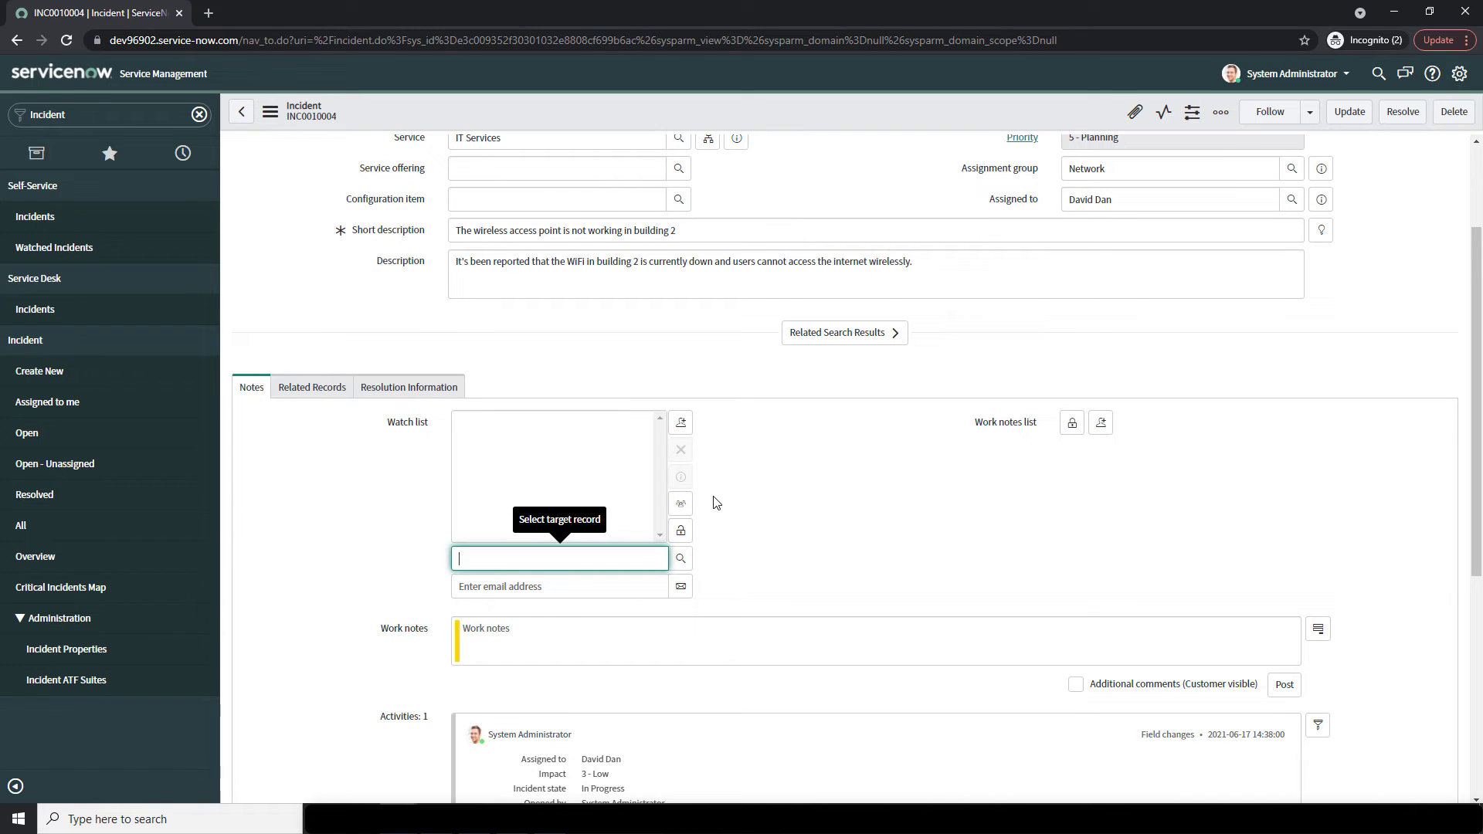
left_click(680, 422)
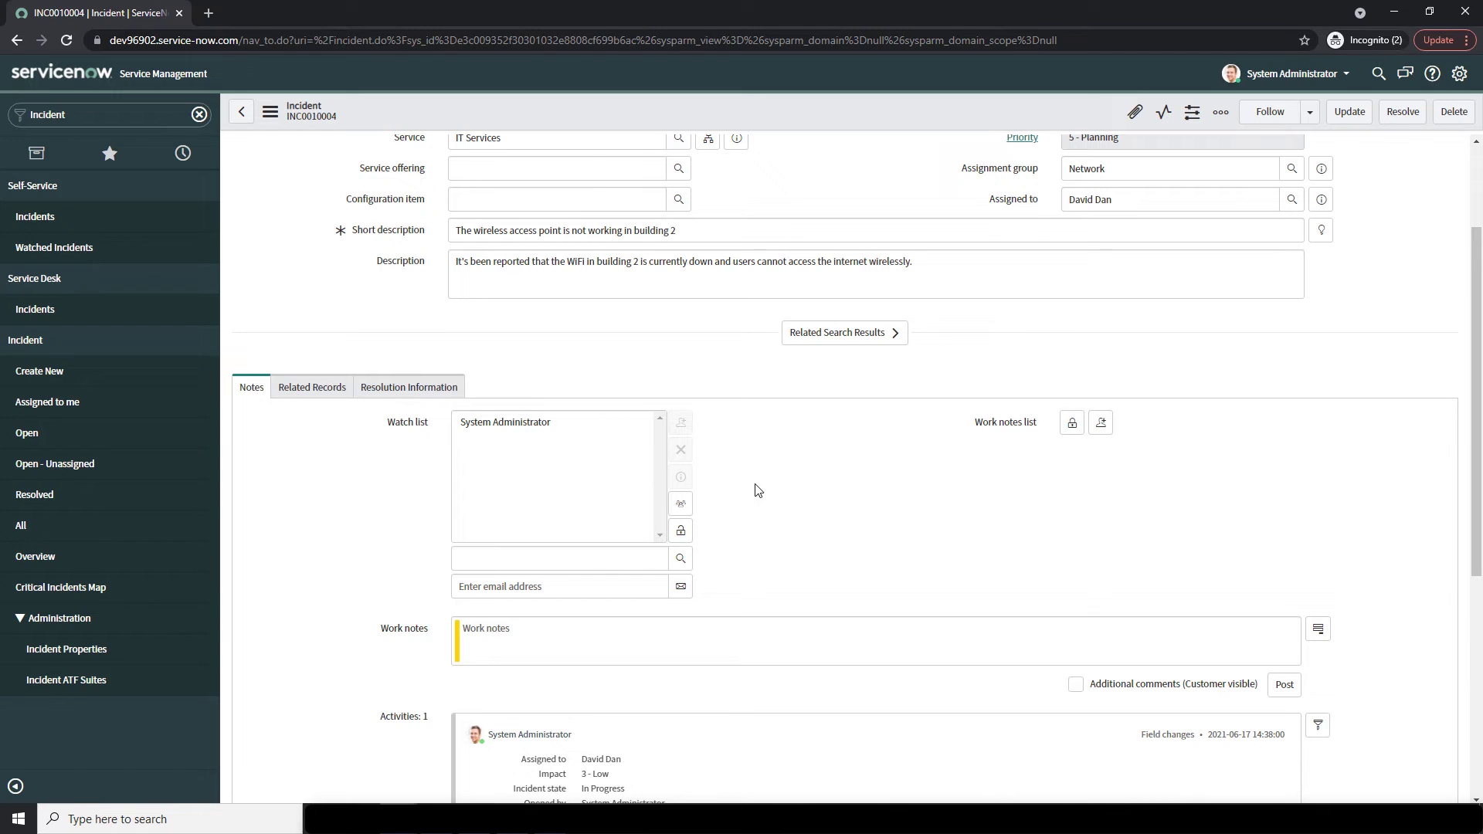
left_click(1074, 423)
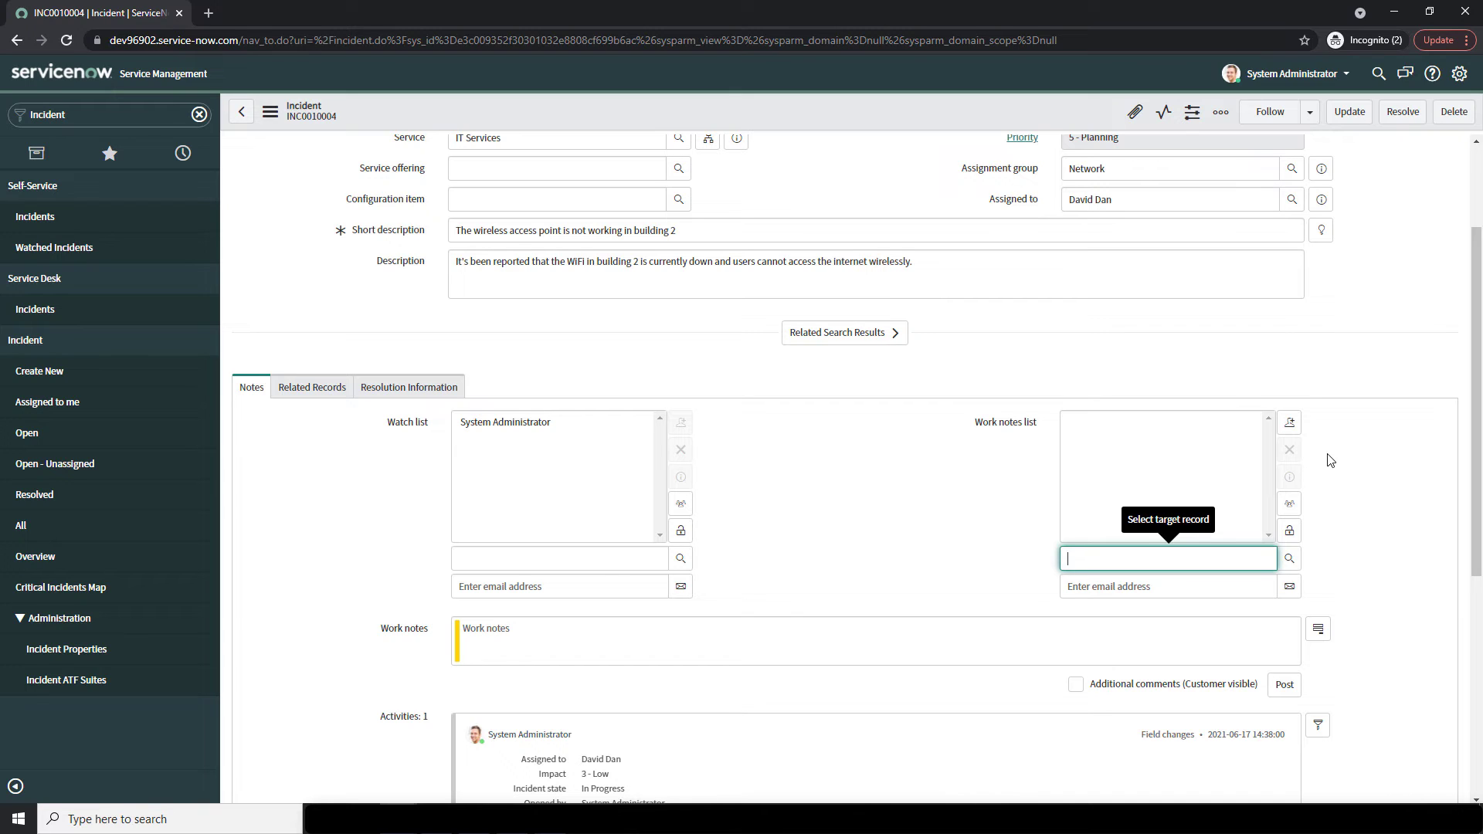
left_click(1289, 422)
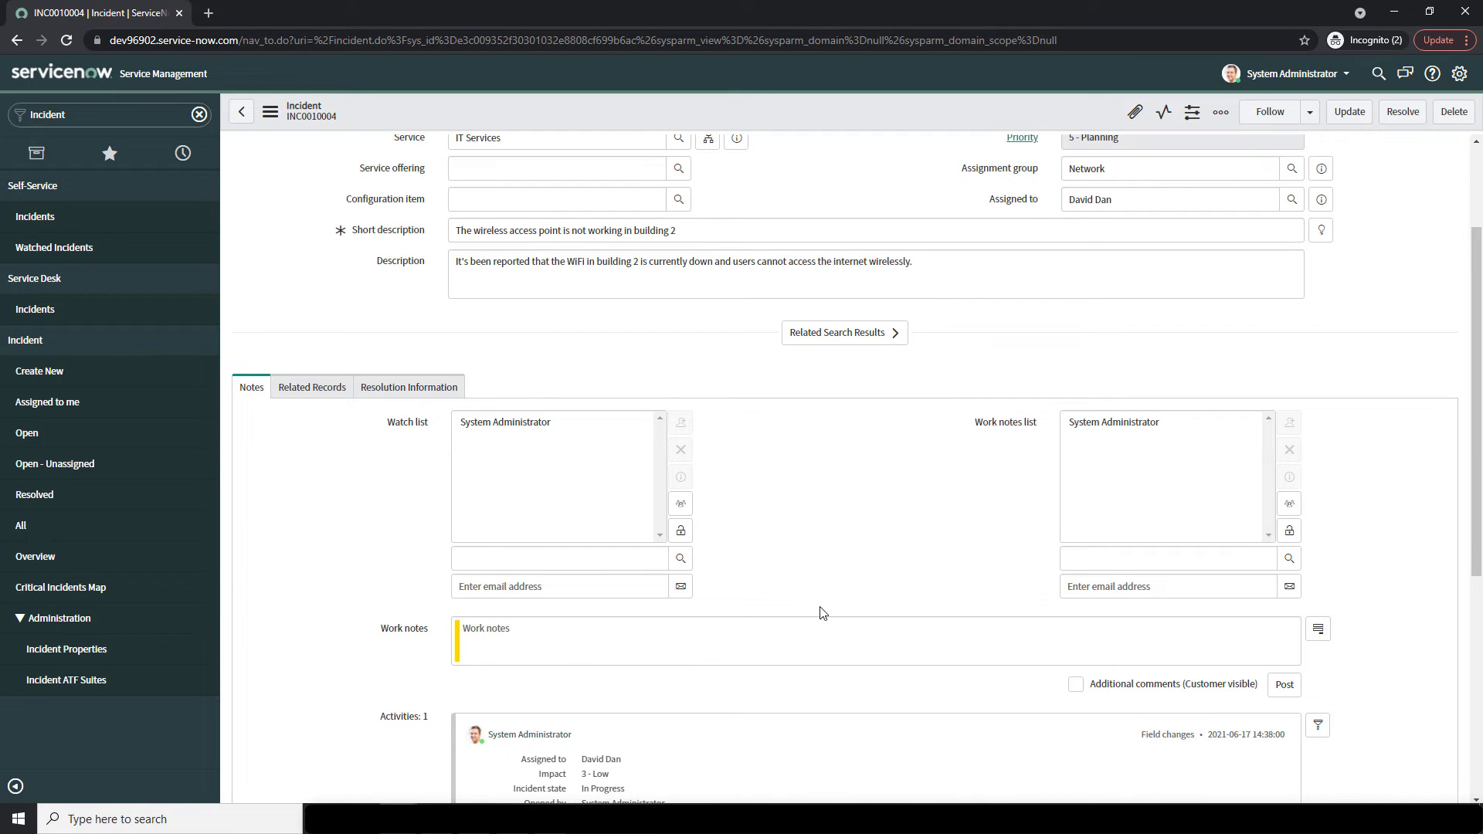
Post a work note stating that the assigned technician, given by first name, resolved the WiFi access issue by resetting the wireless access point
left_click(808, 627)
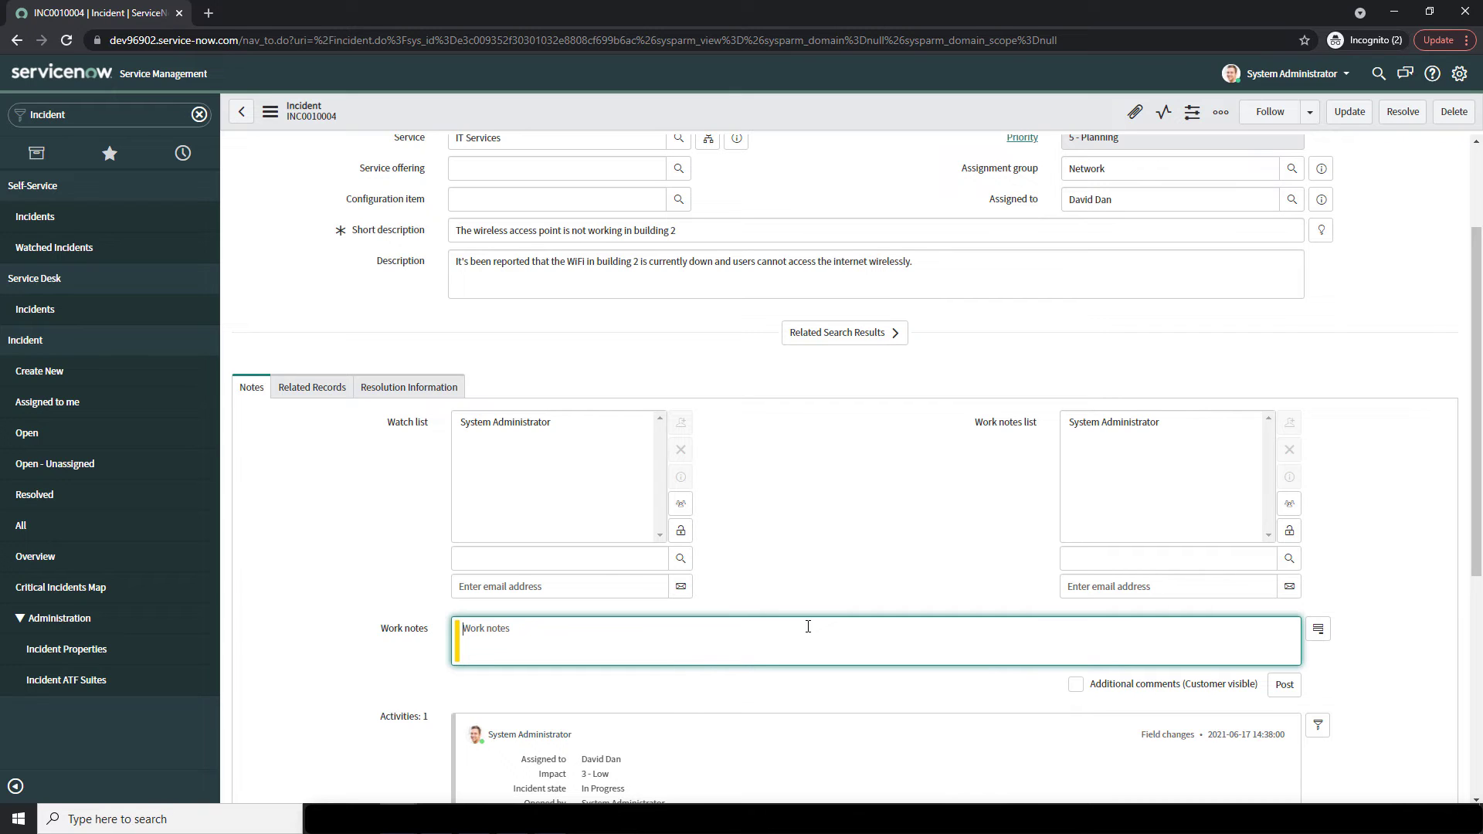
type("David resolved the WiFi access issue by re")
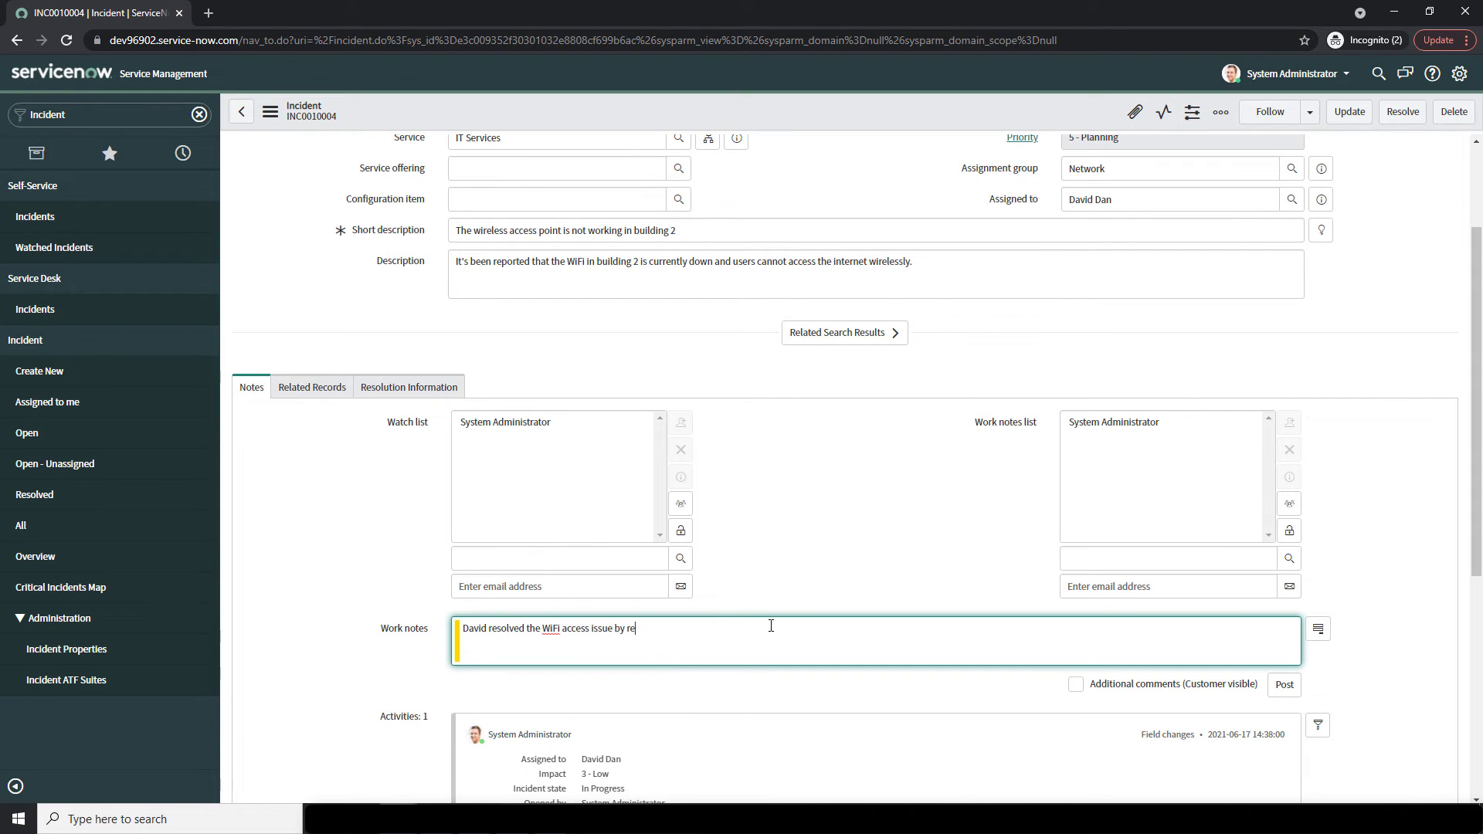
type("setting the wireless access point.")
left_click(799, 592)
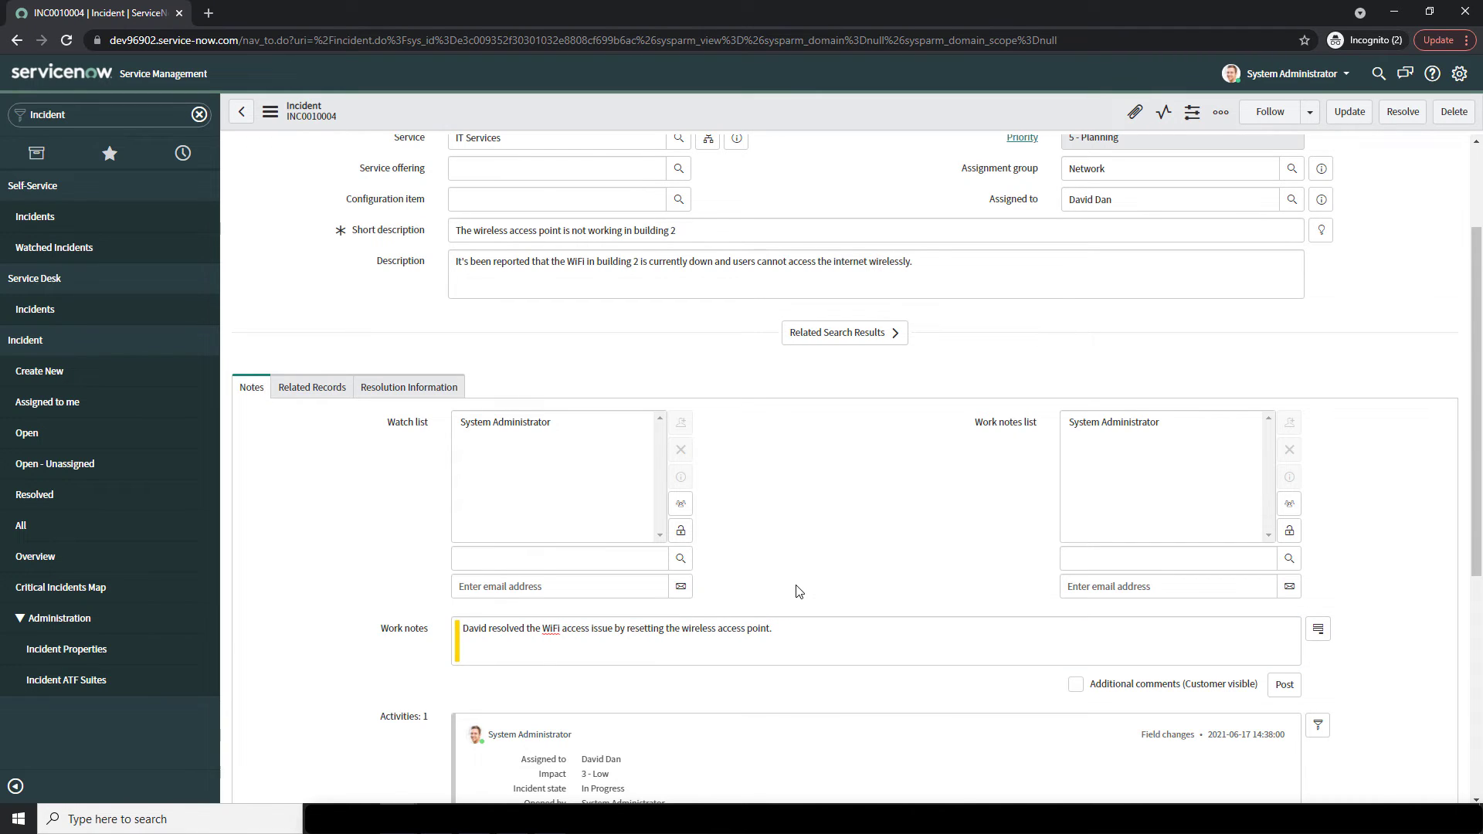
left_click(1285, 687)
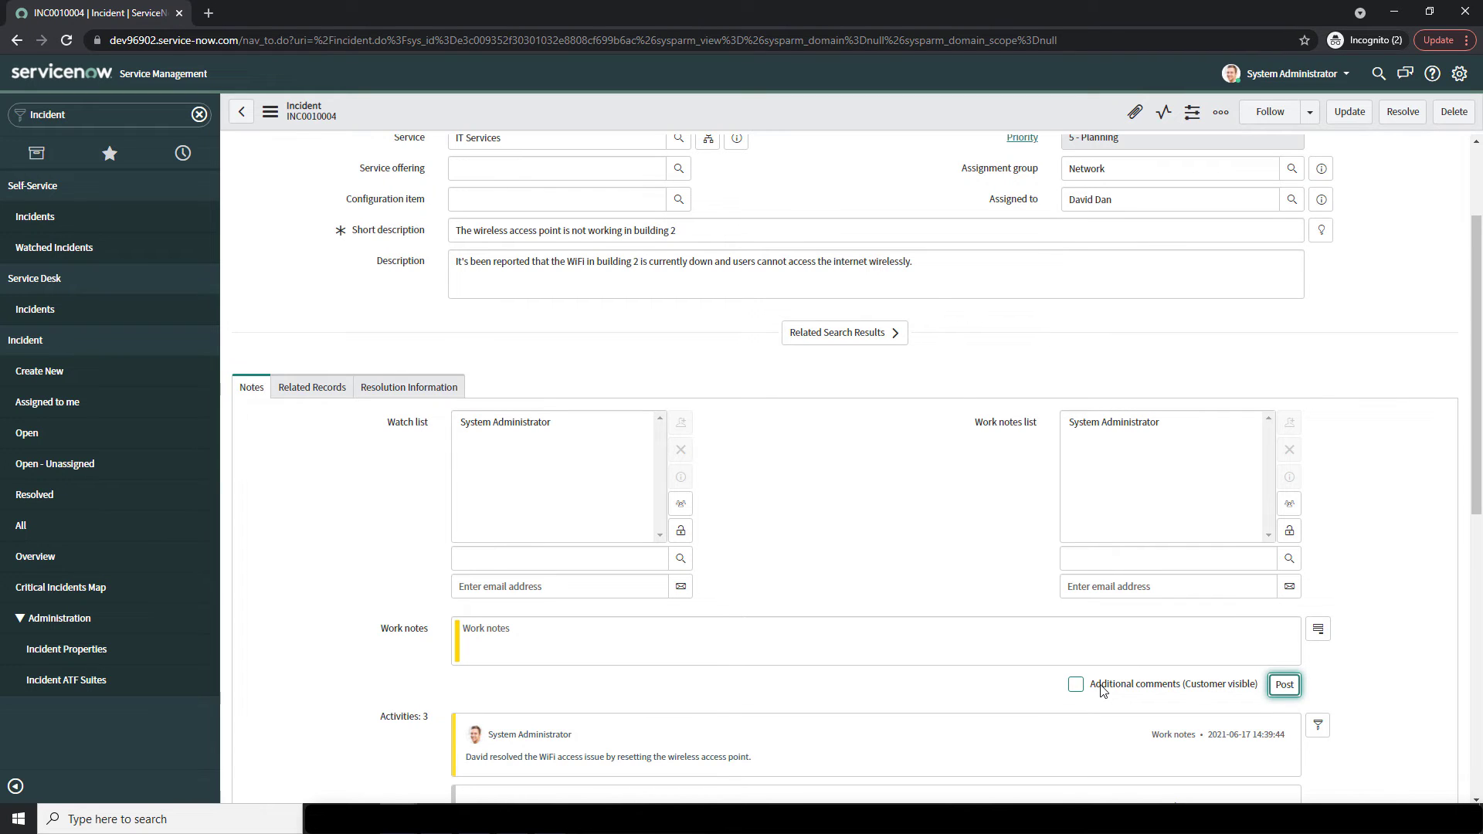
Post the customer-visible comment "The technician resolved the issue with the wireless access point, and the WiFi is now up and running."
left_click(1028, 650)
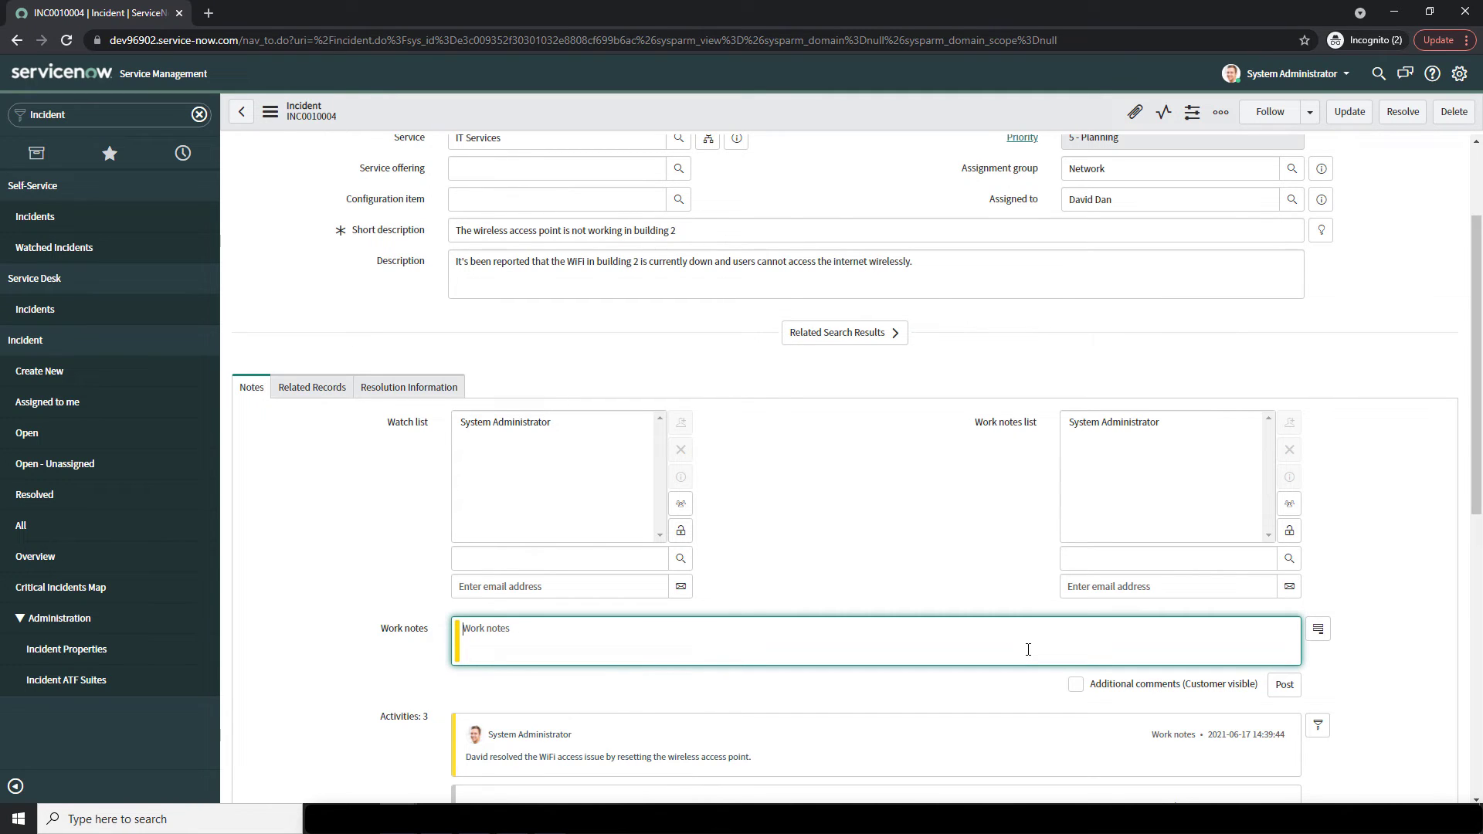
left_click(1075, 684)
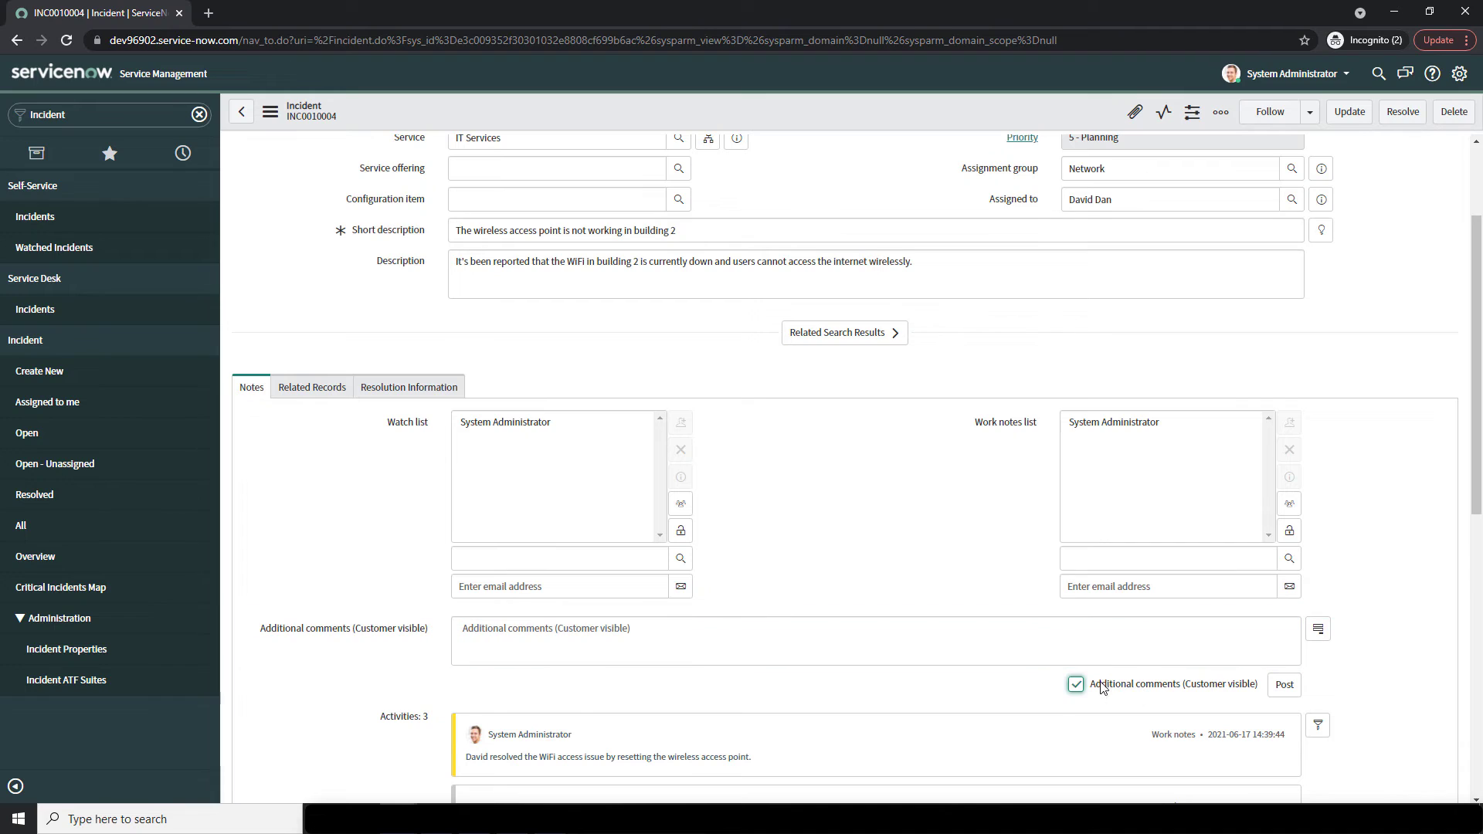
left_click(1036, 655)
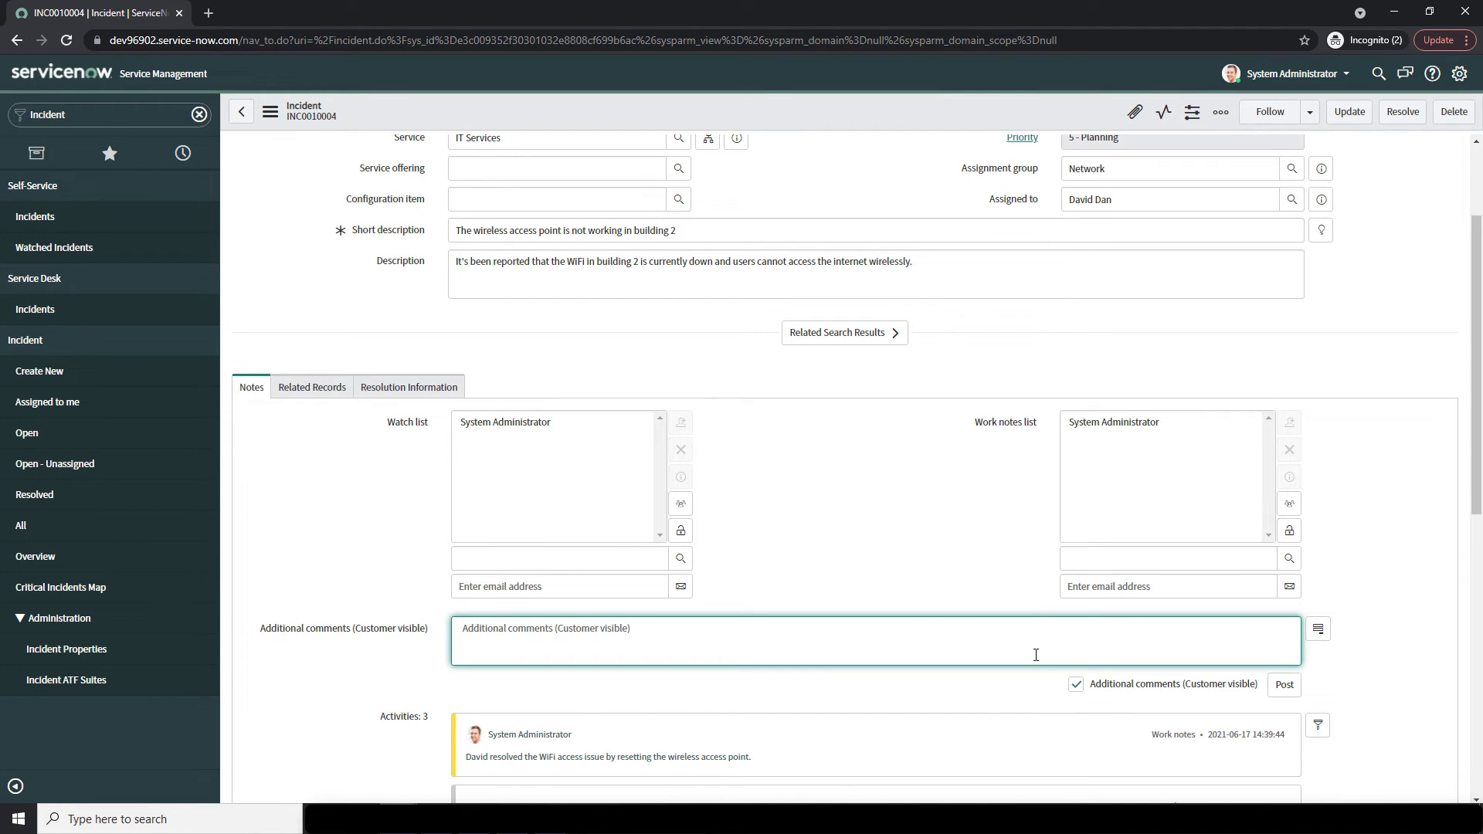
type("The technician")
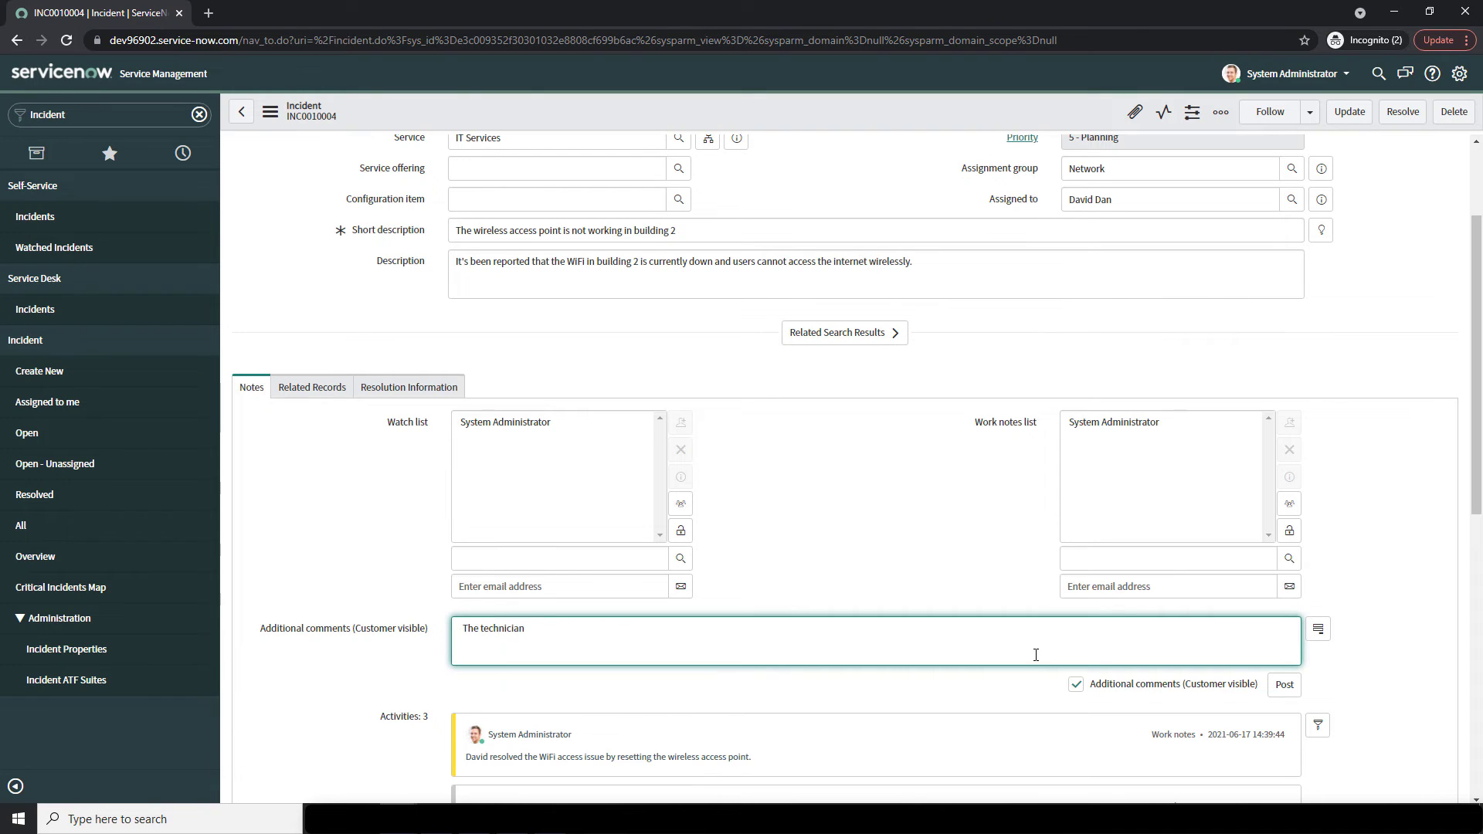
type(" resolved the issue with the wireless access poi")
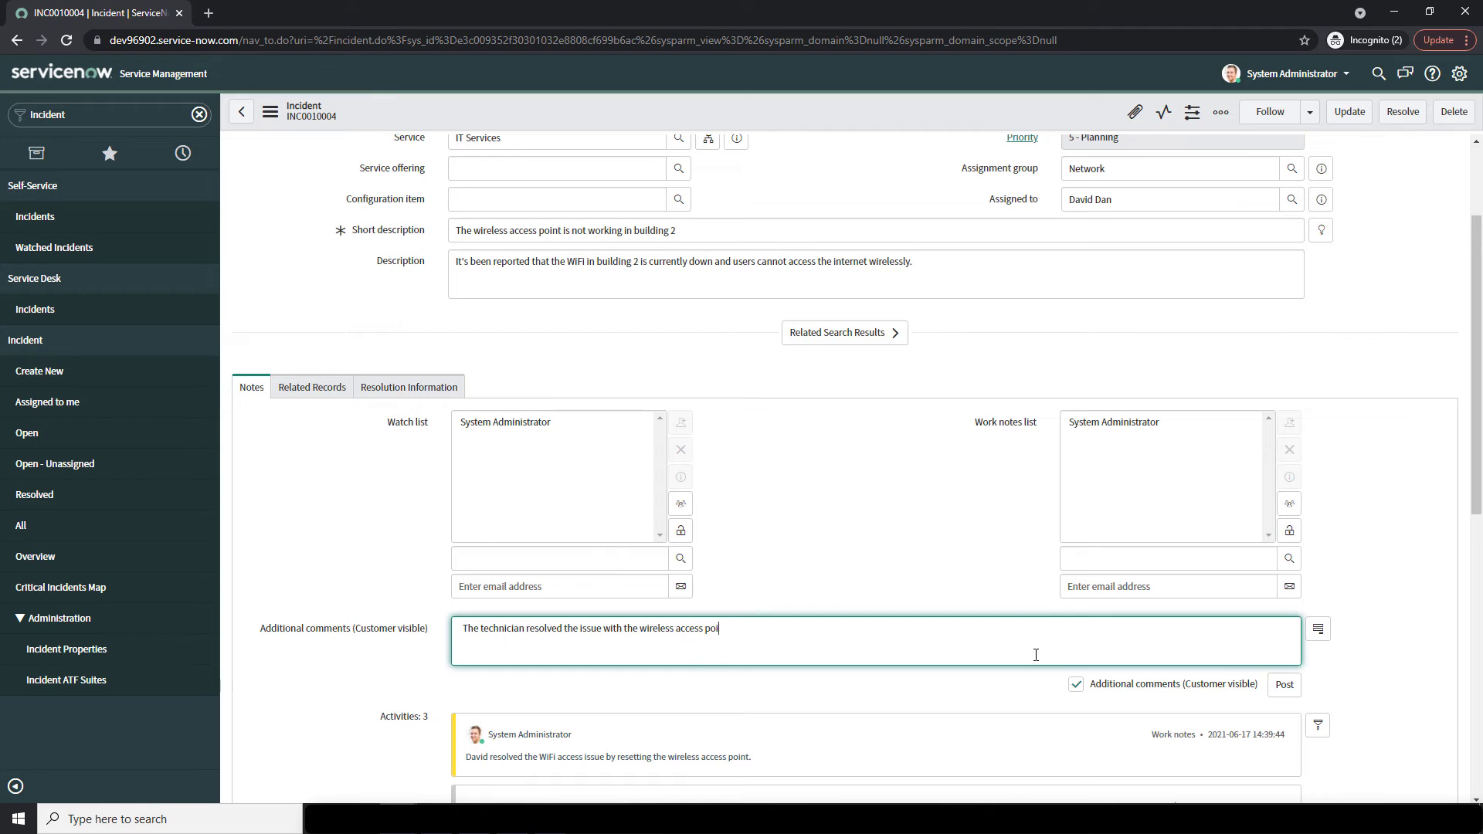
type("nt, and the WiFi is now up and running.")
left_click(1284, 684)
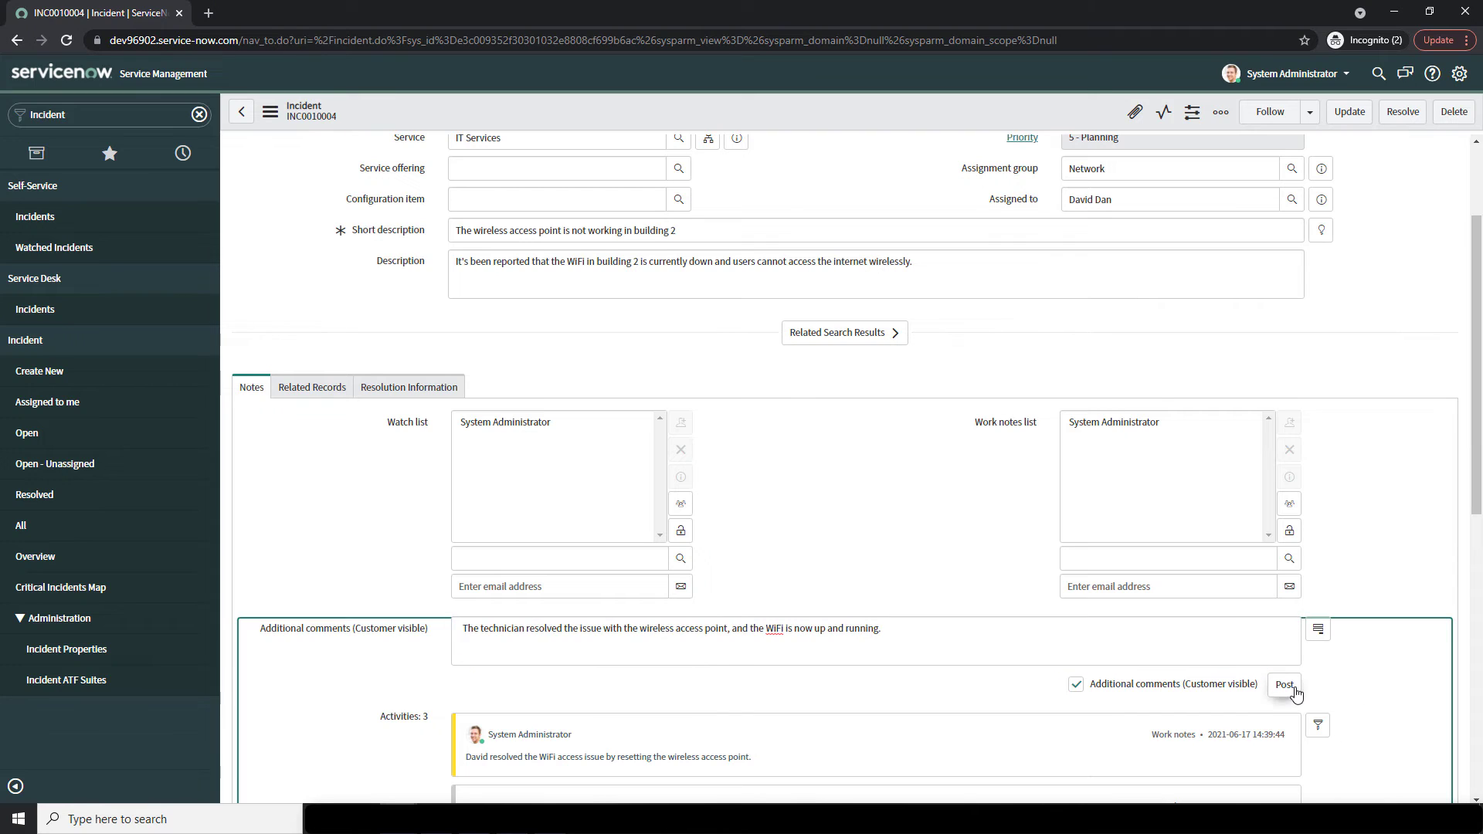
scroll(1323, 689, "down", 1)
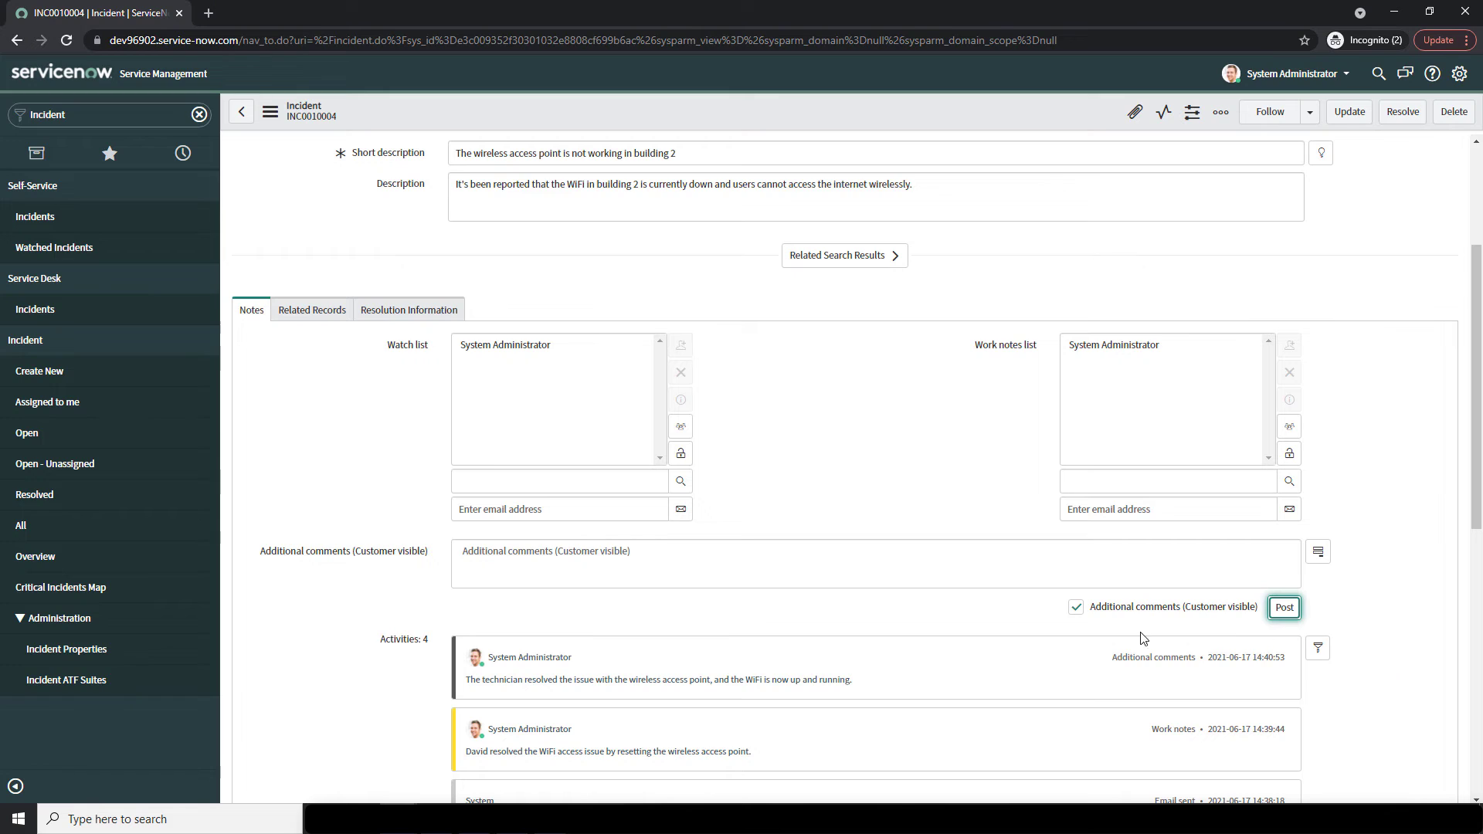
Browse the incidents available as parent incident in the related records, and close the list without selecting one
left_click(335, 317)
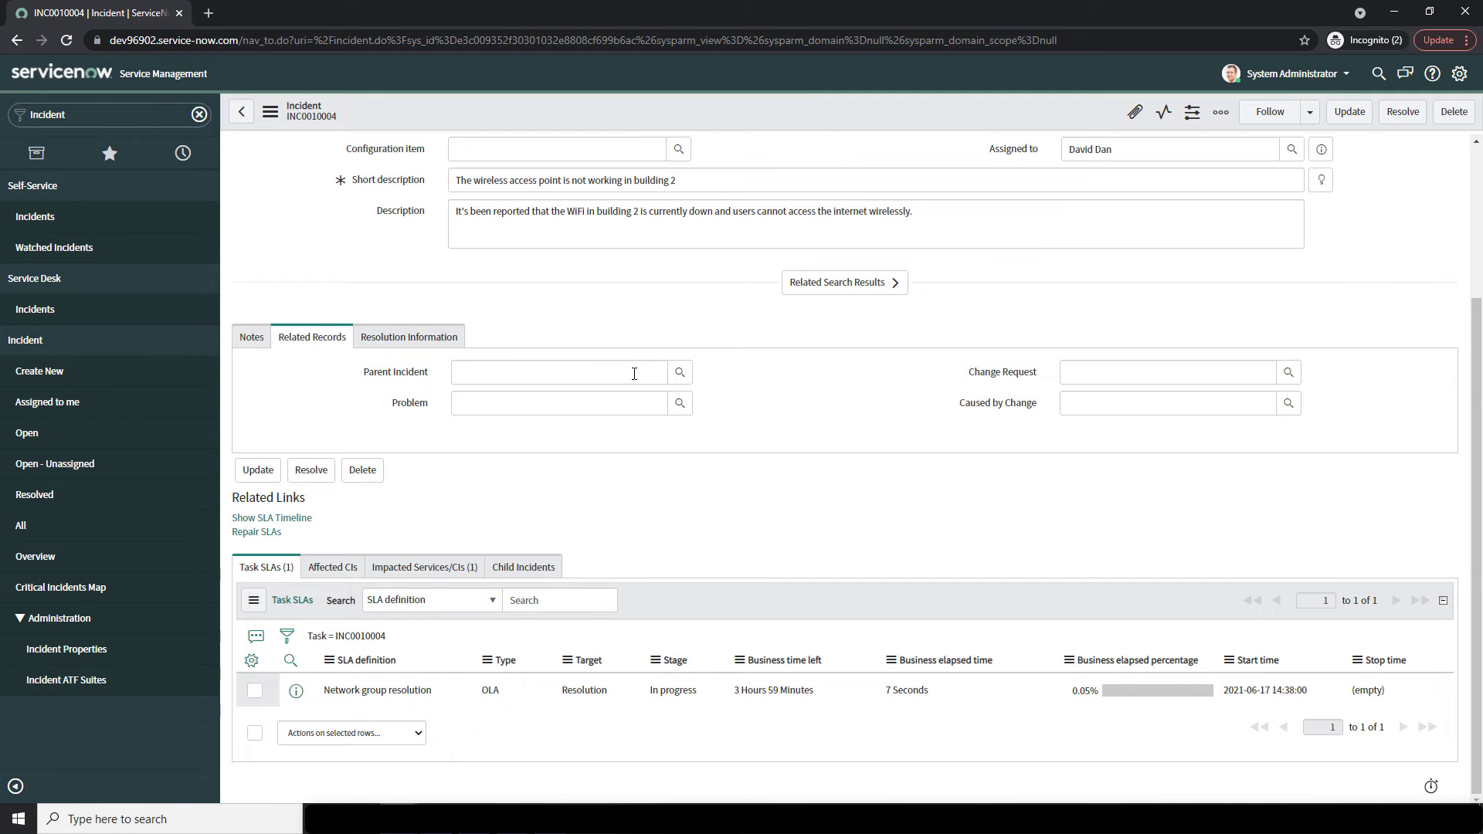
left_click(680, 373)
left_click_drag(1009, 263, 1168, 238)
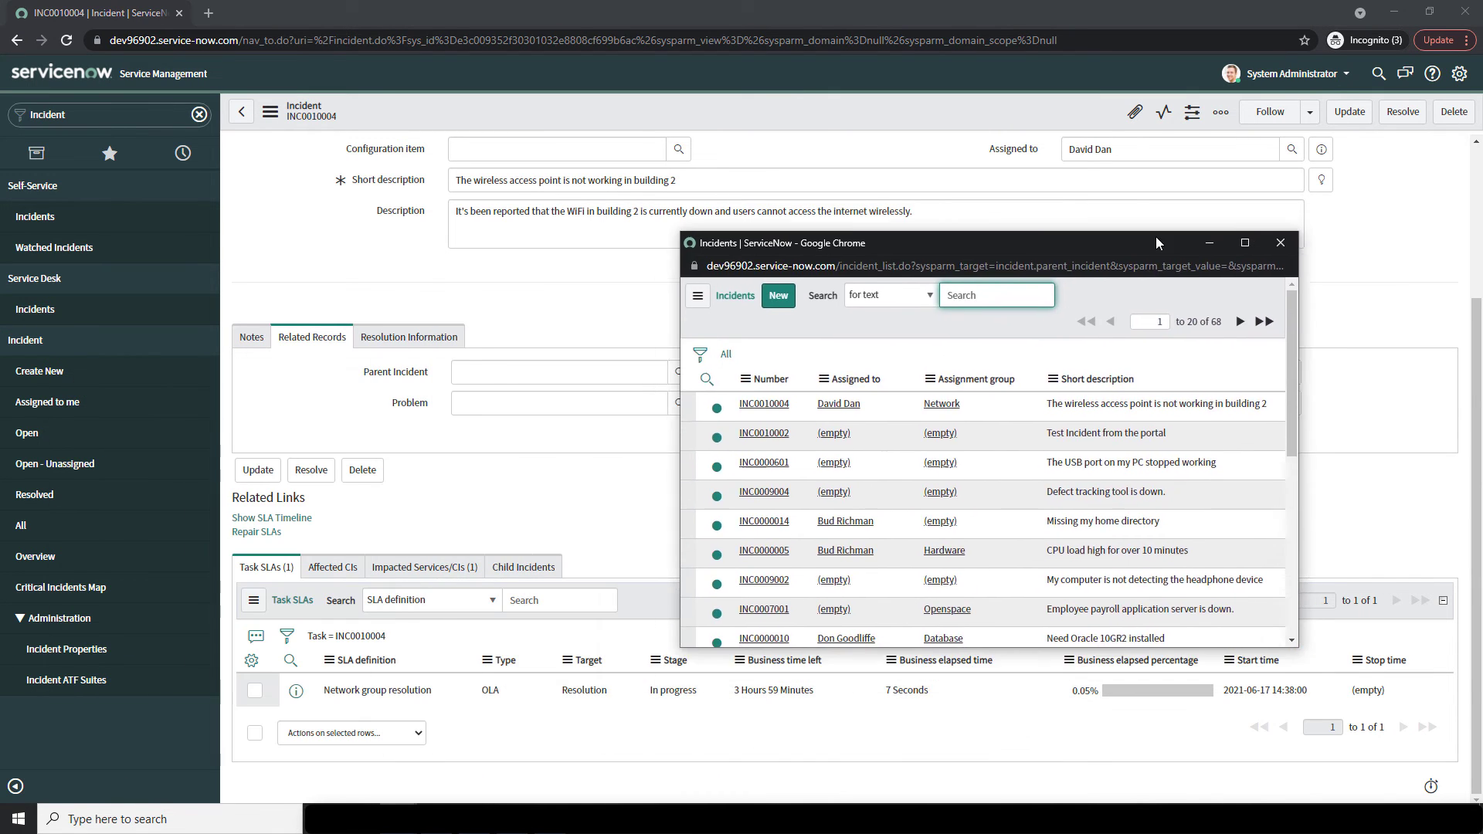
scroll(1012, 517, "down", 3)
scroll(1028, 502, "up", 3)
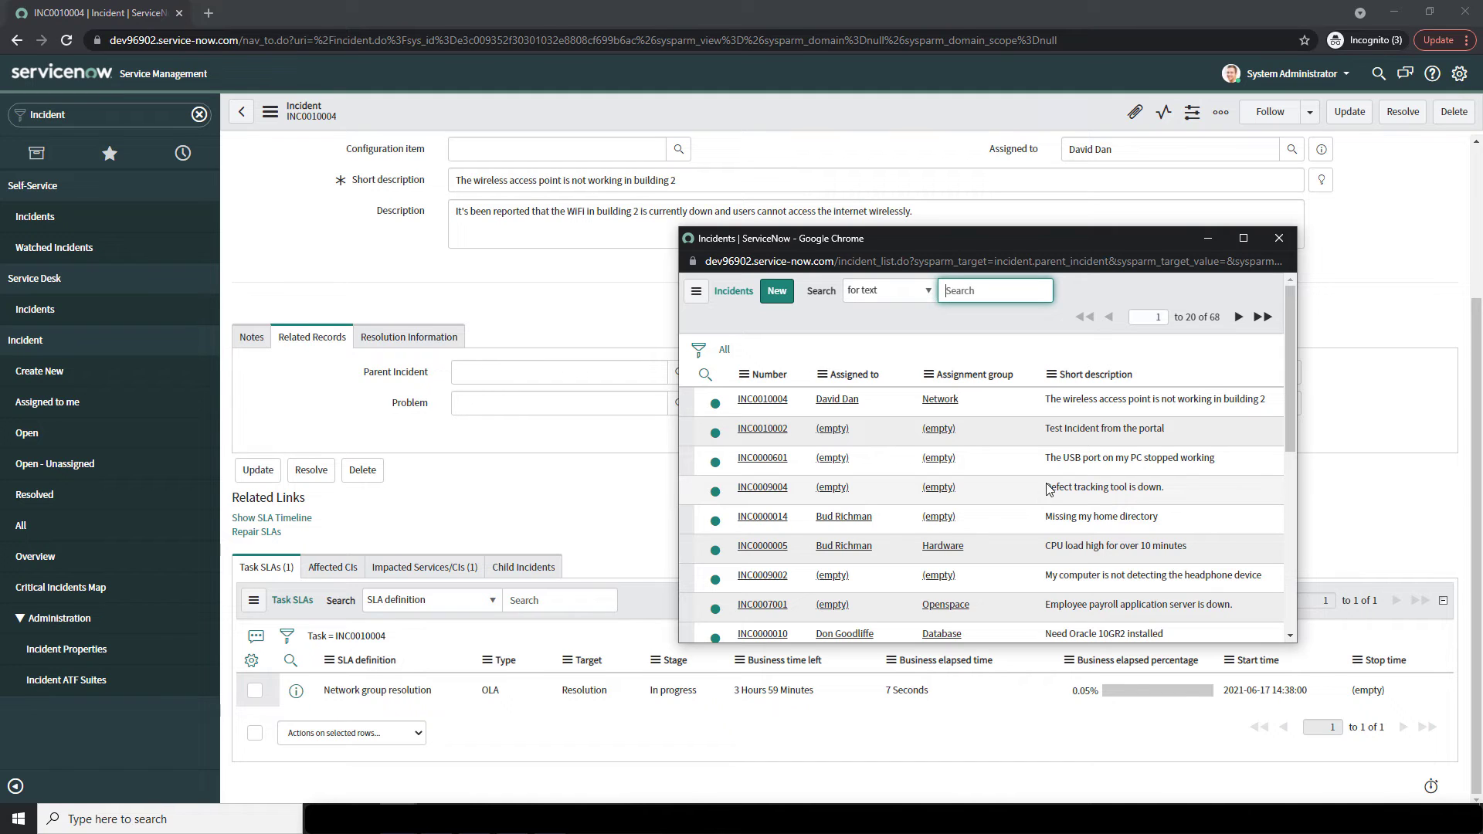
left_click(1279, 238)
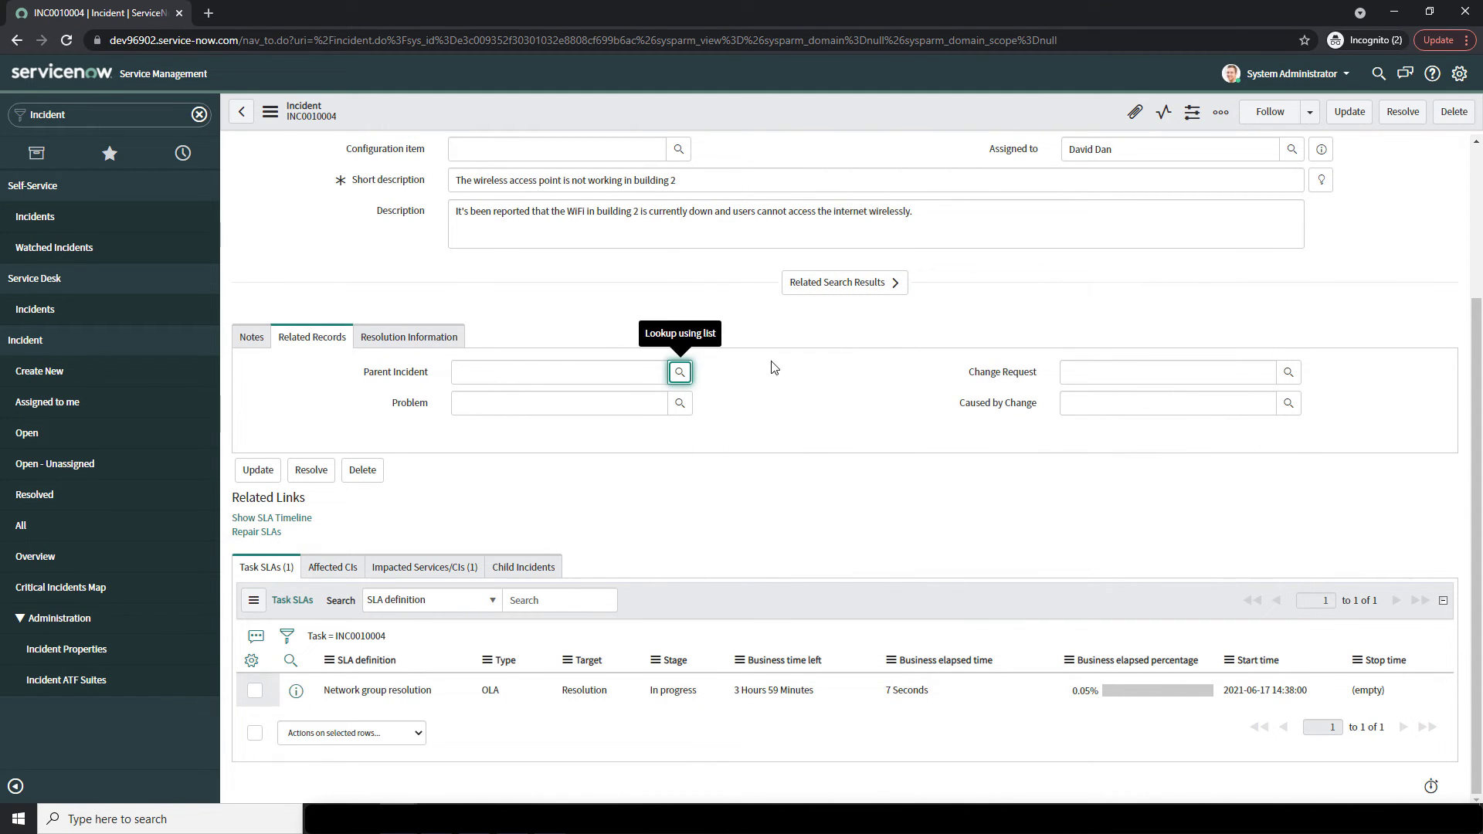
Review the problem records that could be linked to the incident, and close the list without selecting one
left_click(658, 401)
left_click(680, 402)
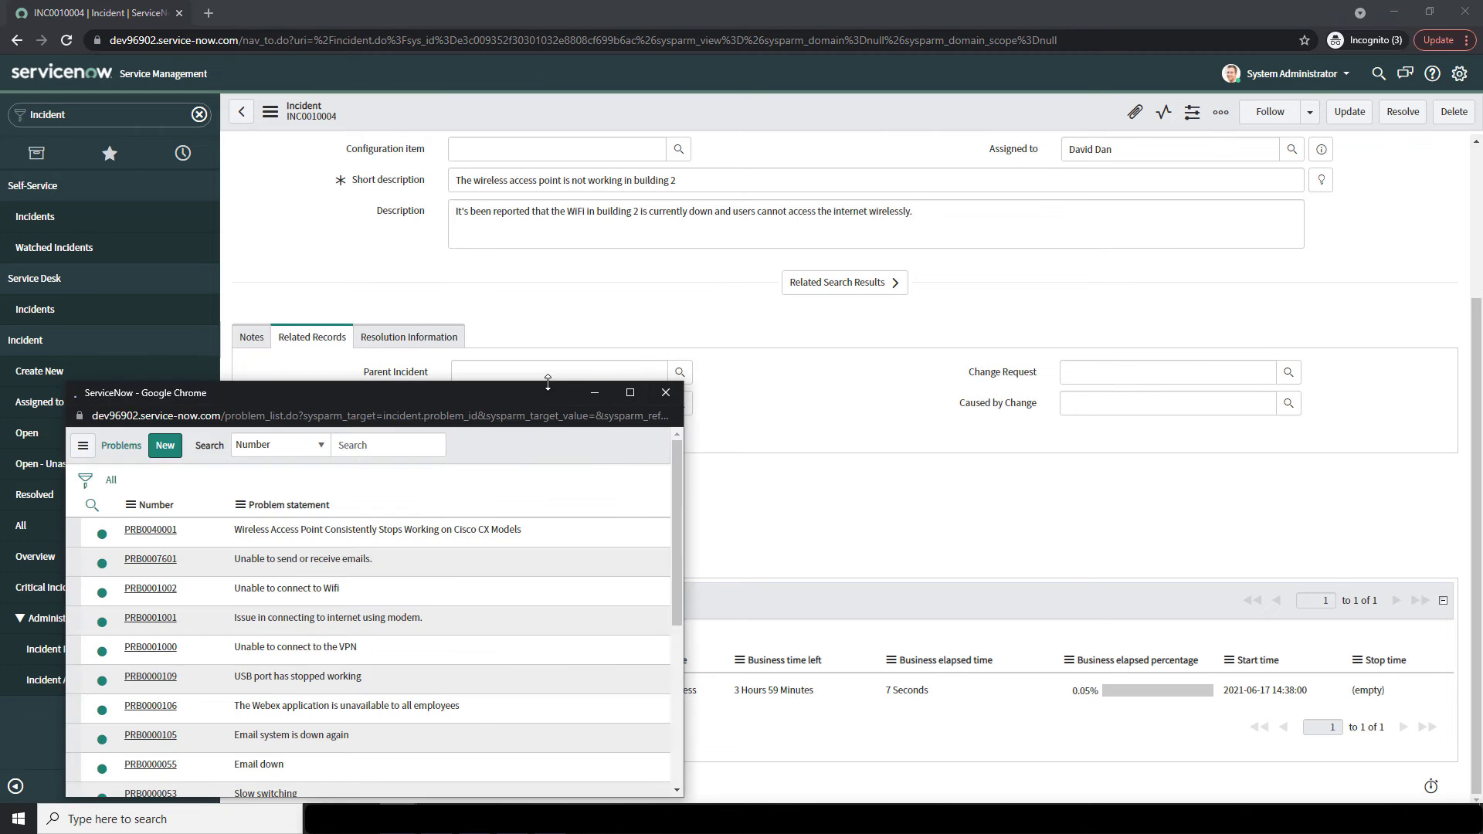
left_click_drag(543, 412, 1114, 231)
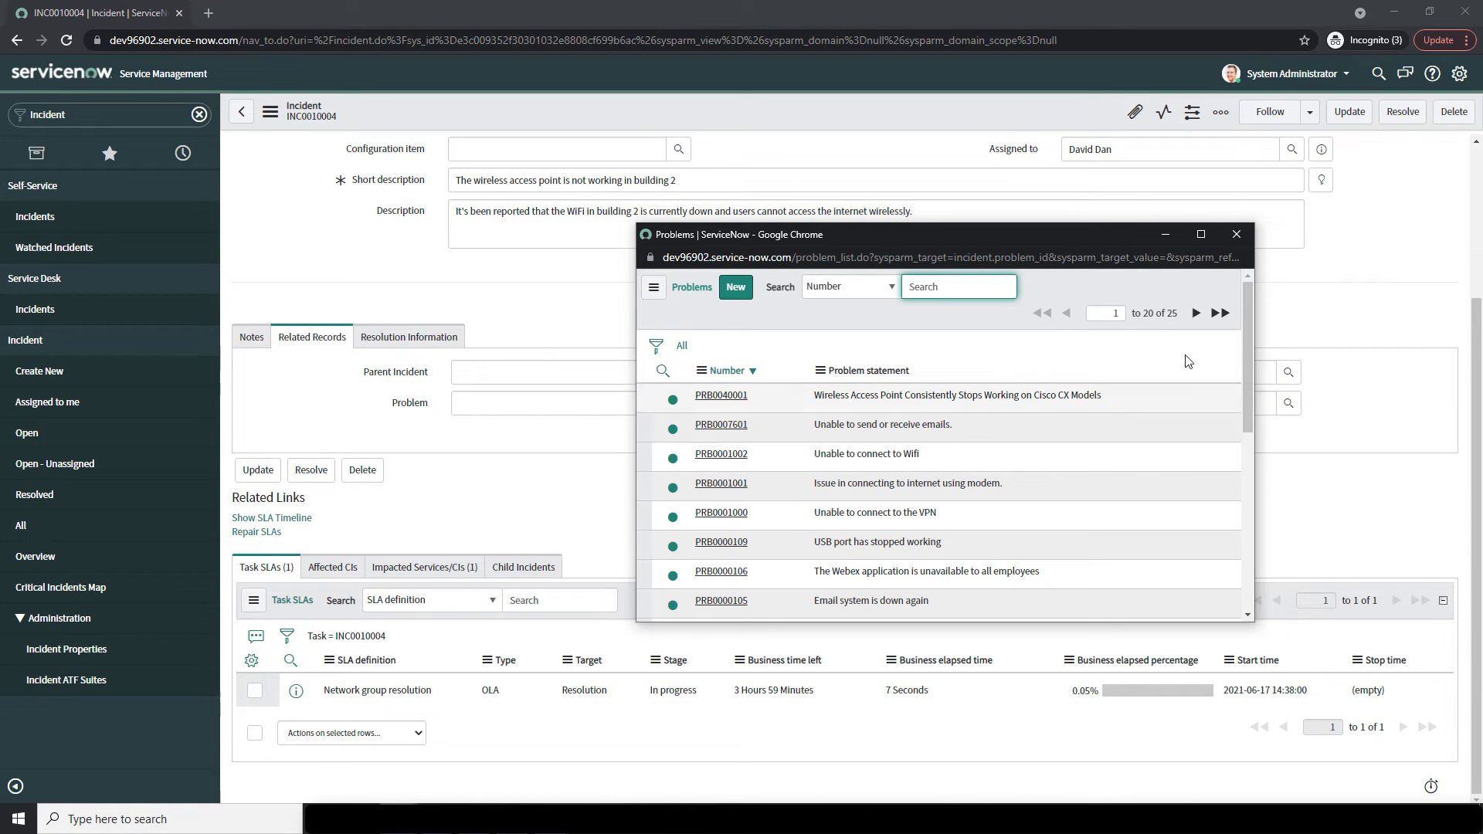
left_click(1237, 234)
left_click(946, 427)
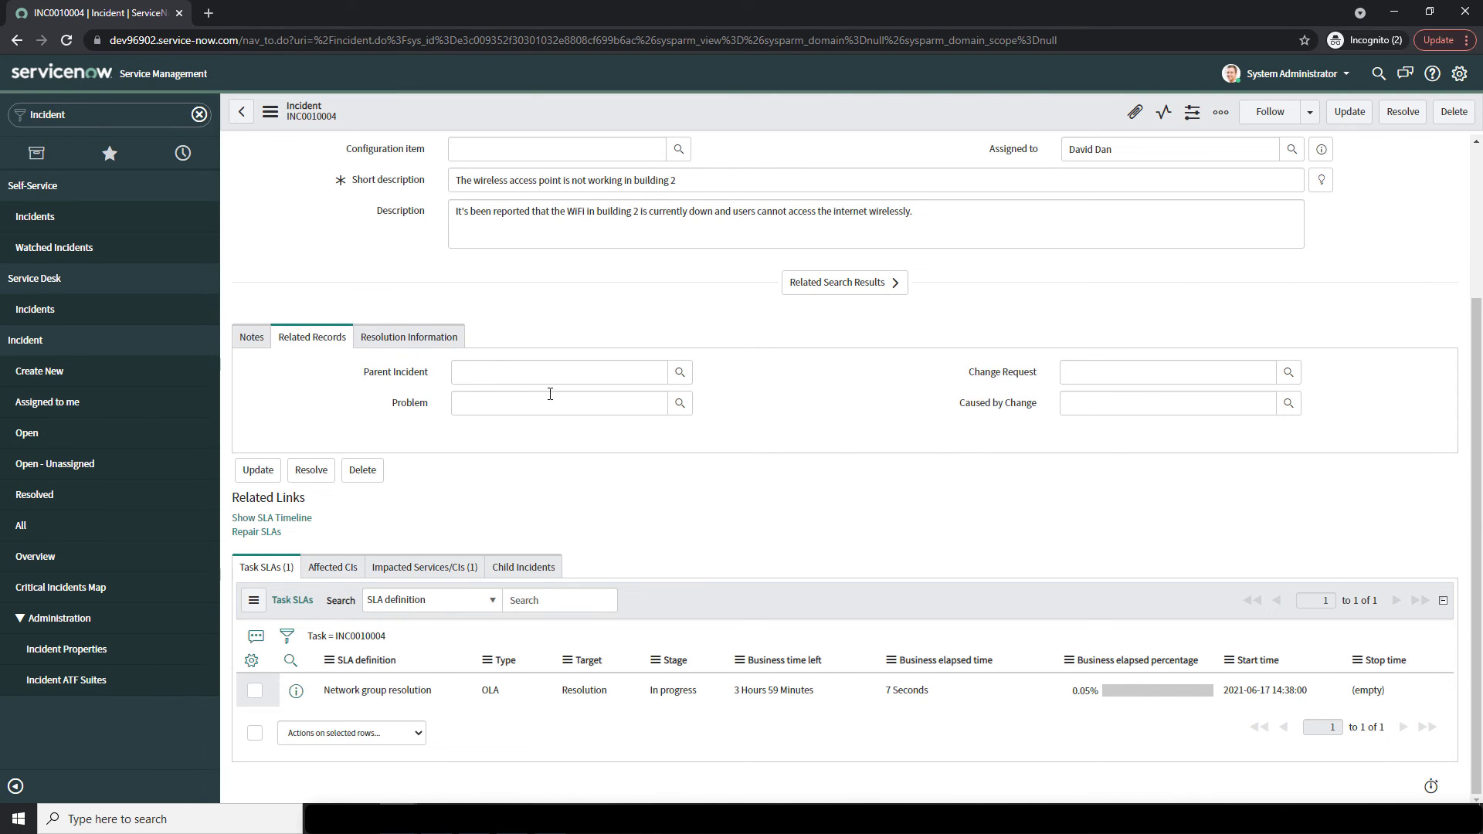
Set the incident's resolution code to Solved (Permanently)
left_click(454, 337)
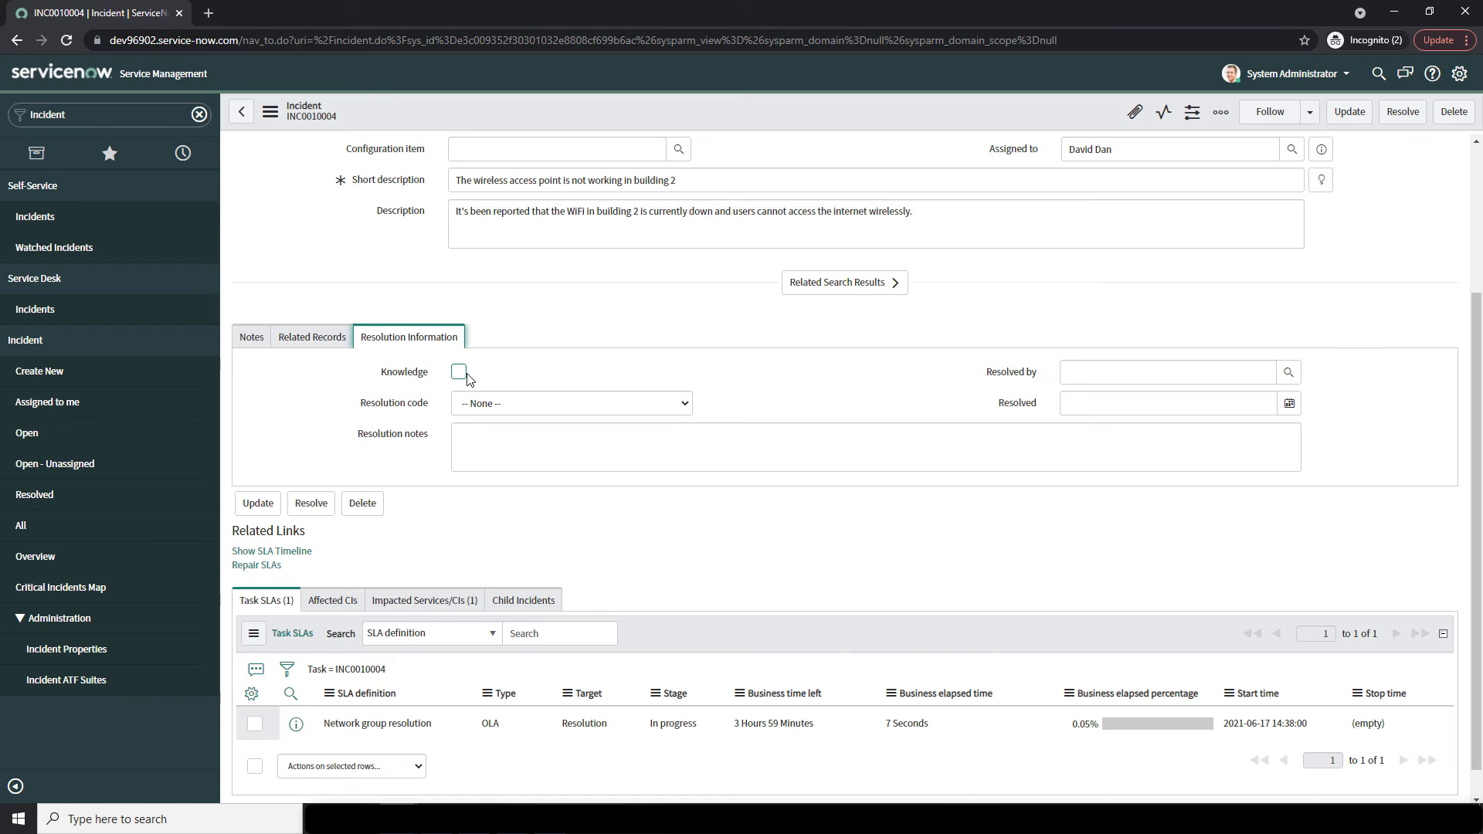
left_click(532, 400)
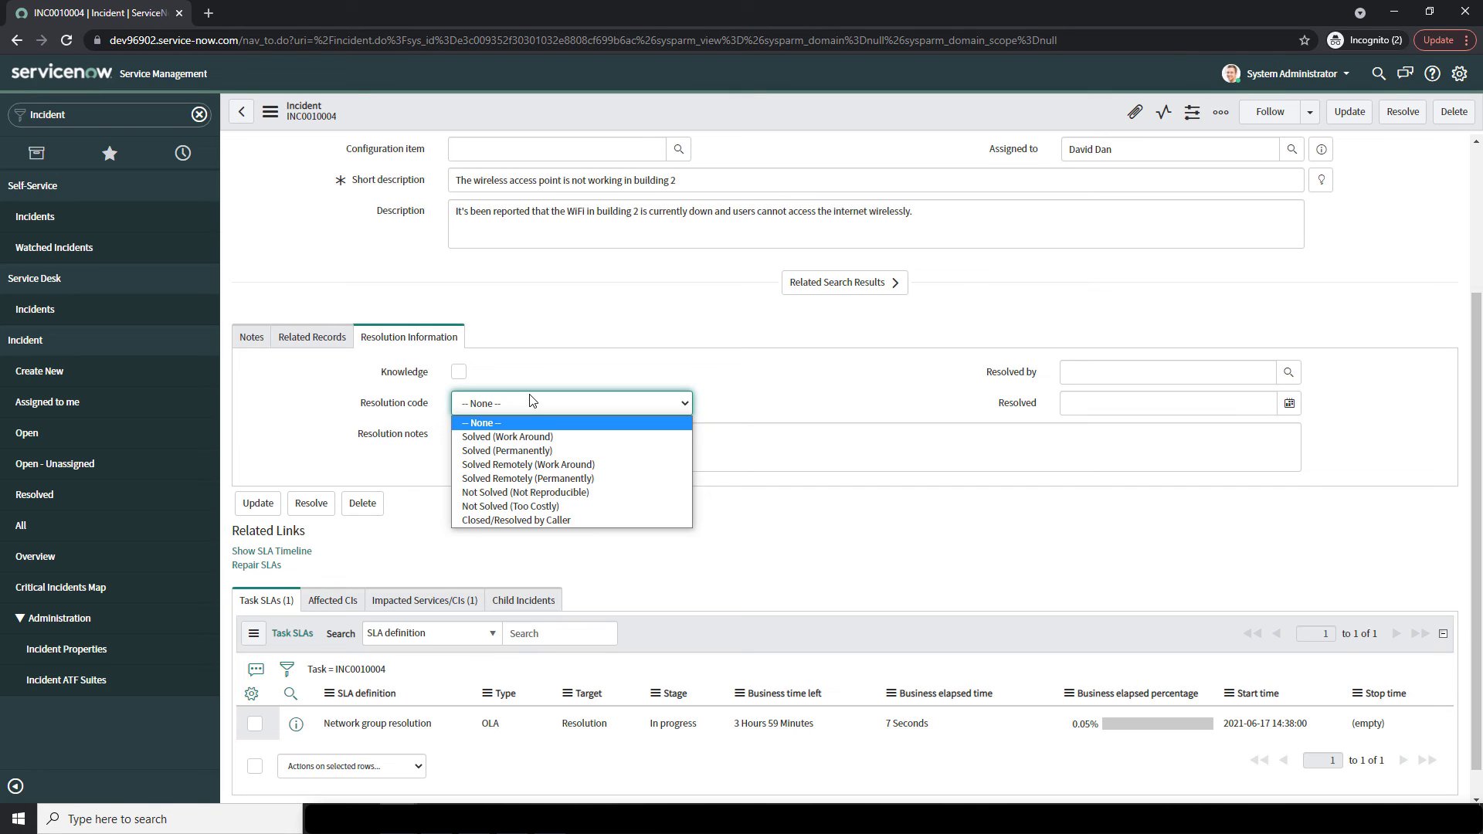
left_click(572, 450)
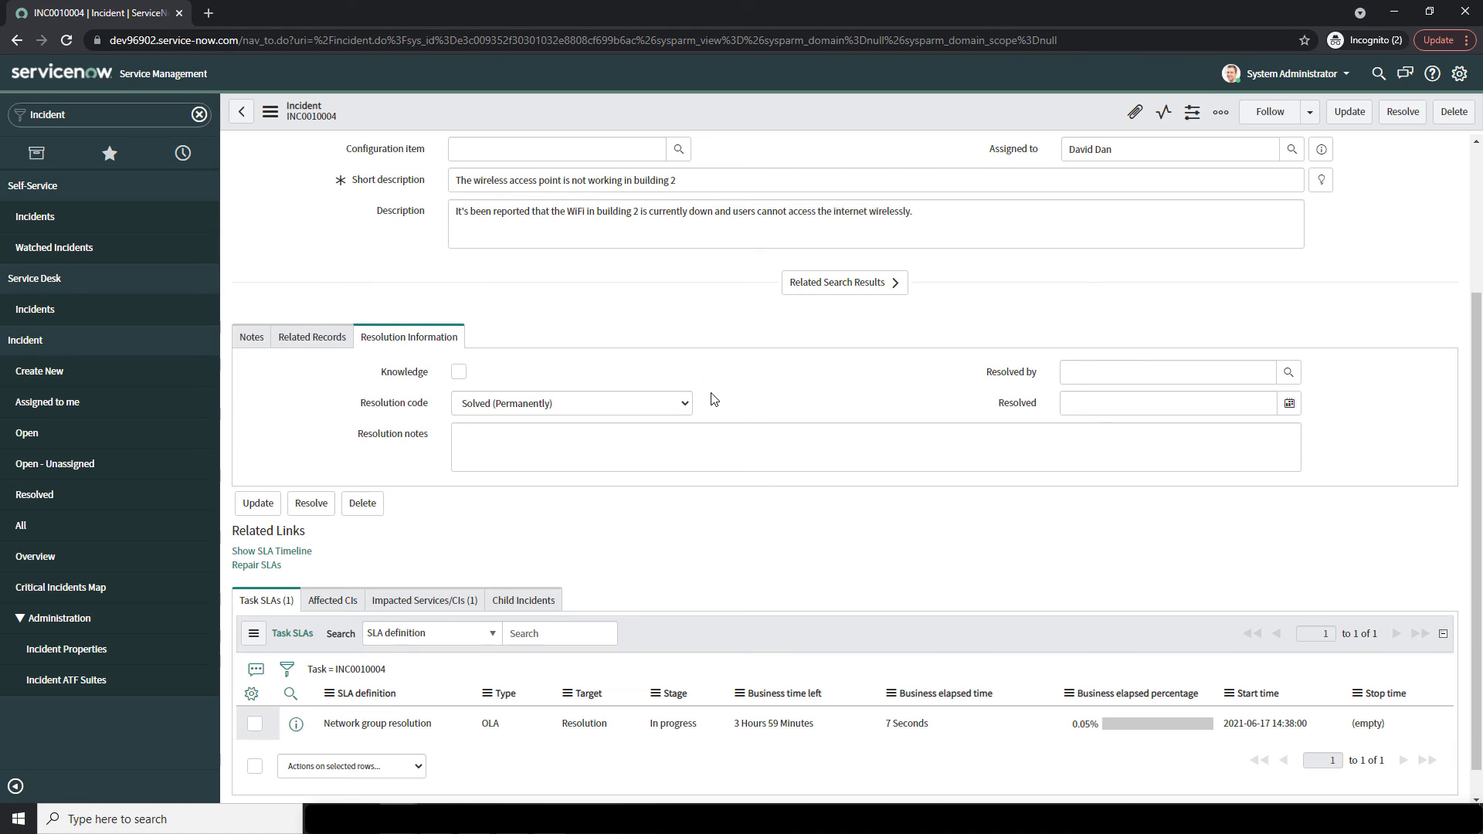
Enter the resolution notes "The WiFi issue was resolved by resetting the wireless access point, and this resolved the connectivity issue that the user was facing."
left_click(689, 443)
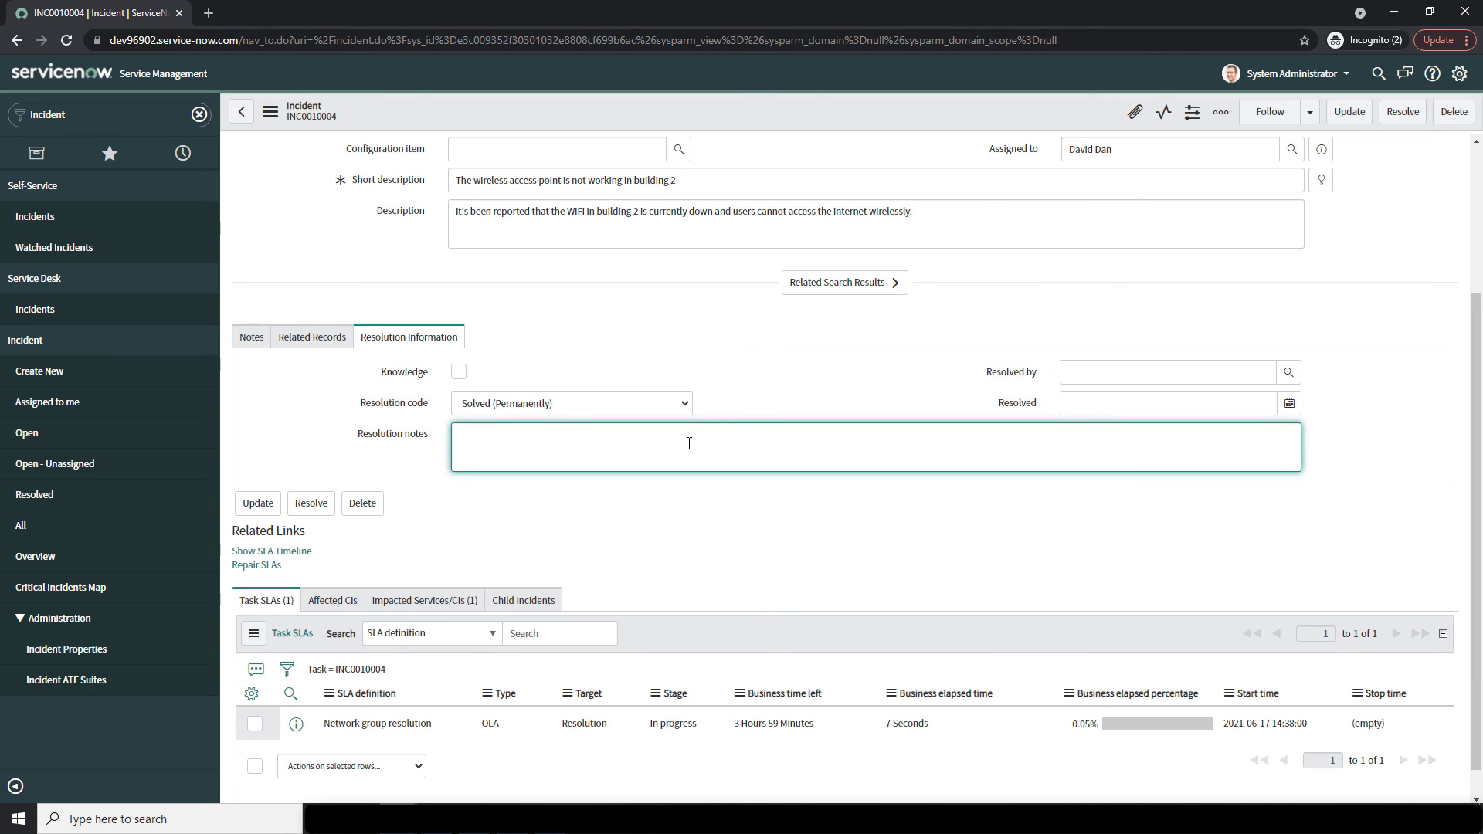
type("The WiFi issue was resolved by resetting the wireless access poin")
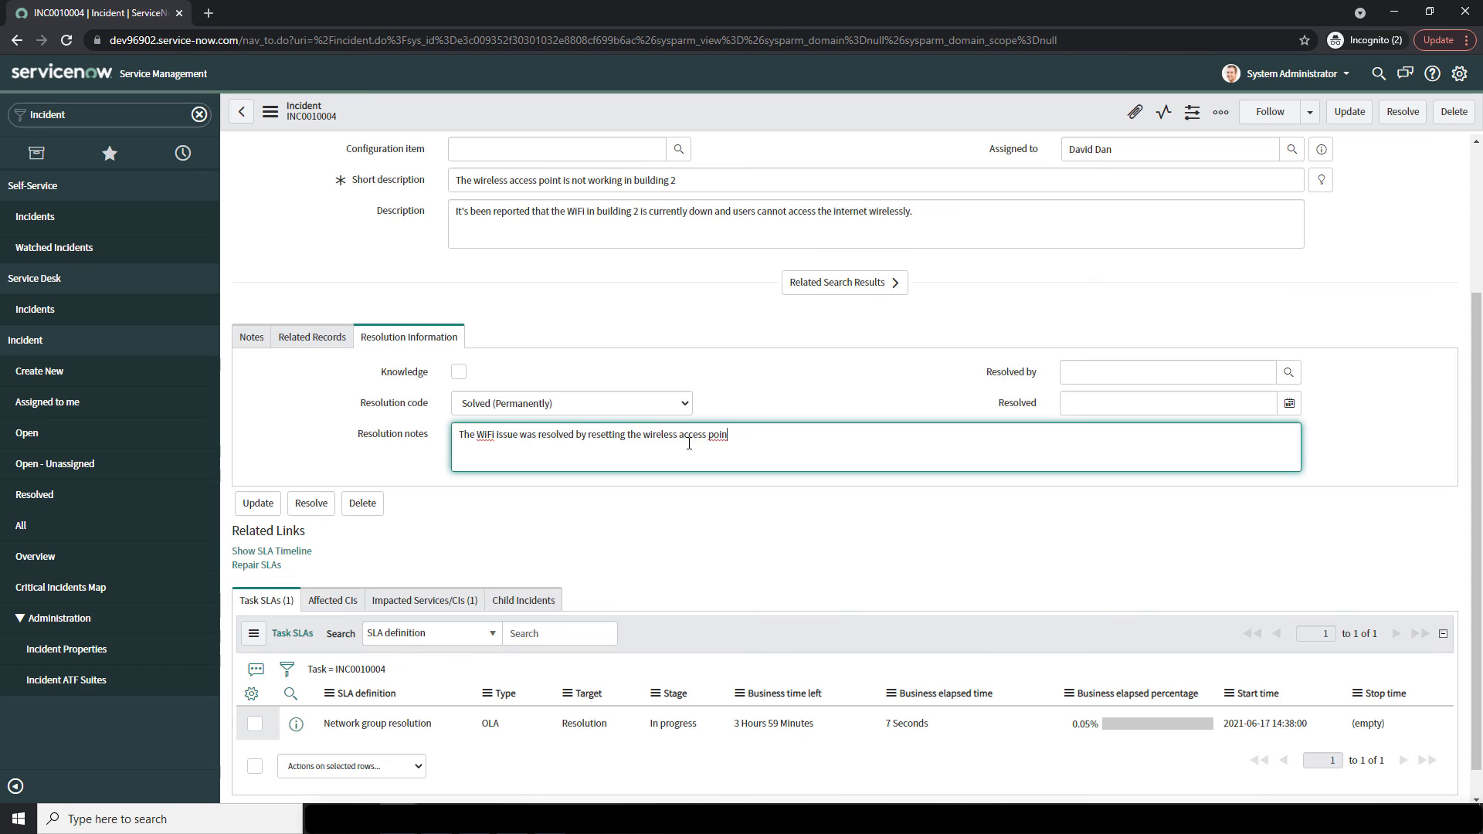
type("t, and this resolved the connectivity issue that the user was facing.")
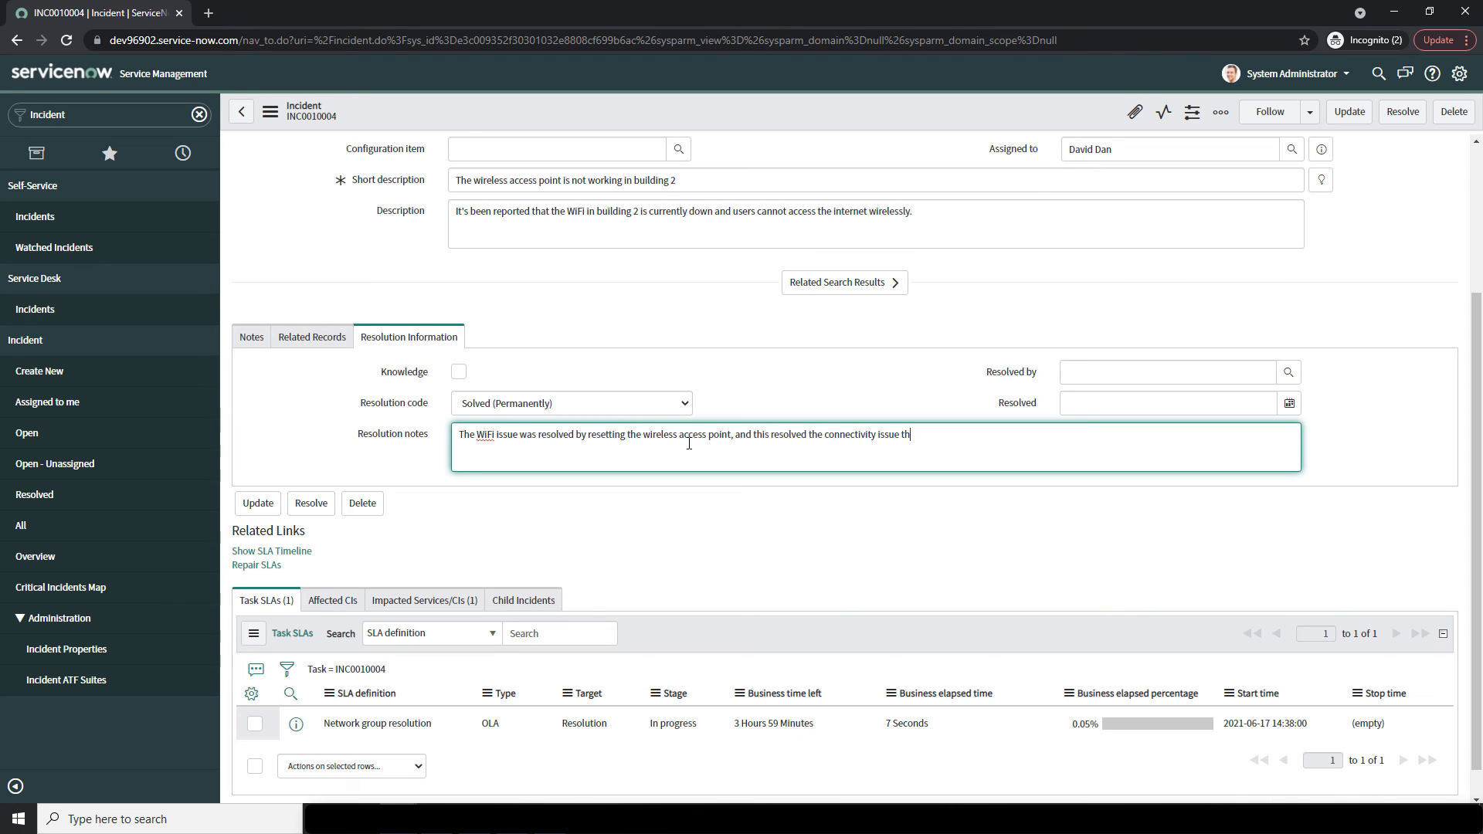
left_click(843, 514)
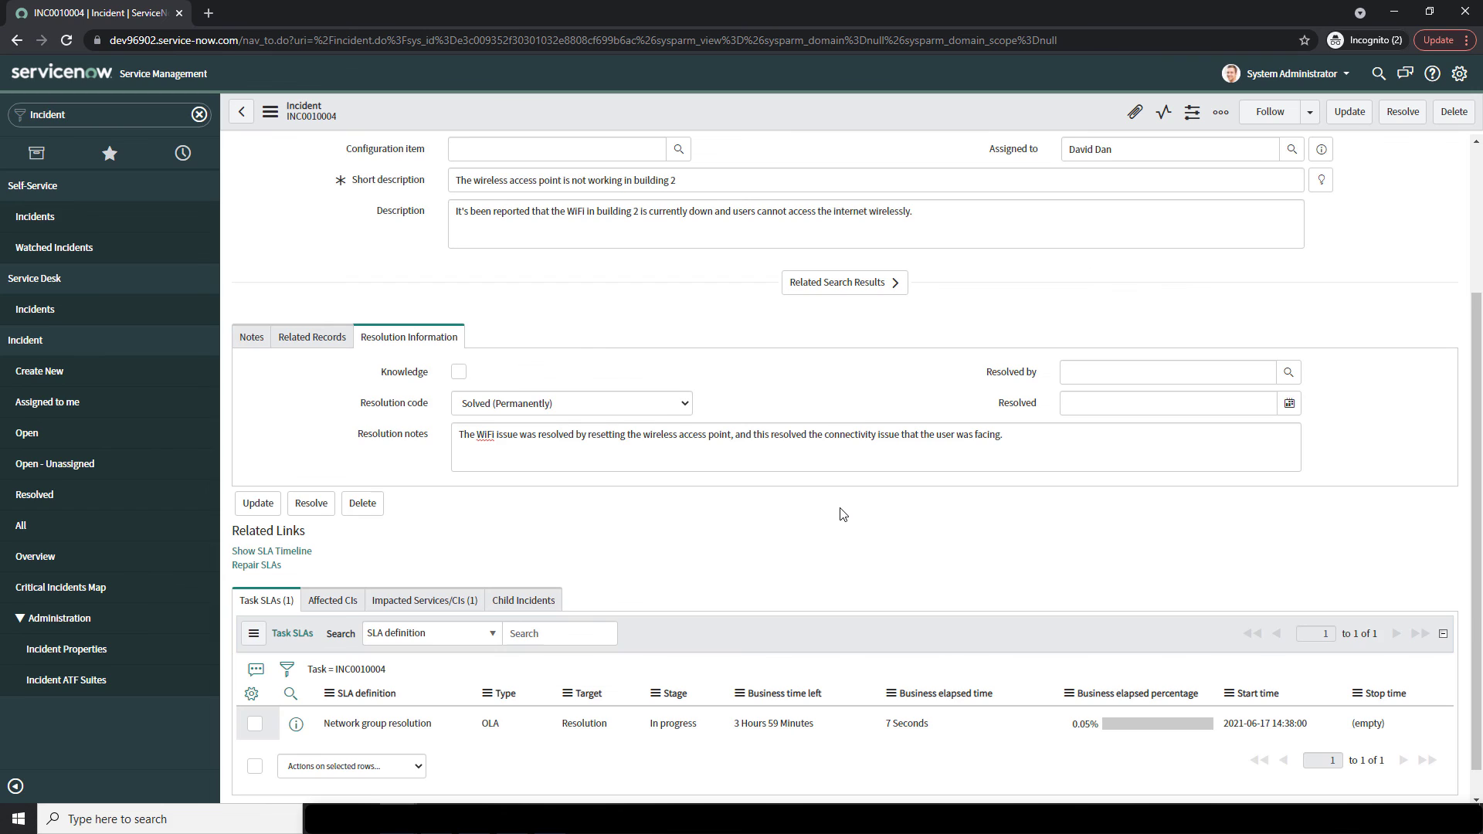
left_click(1098, 370)
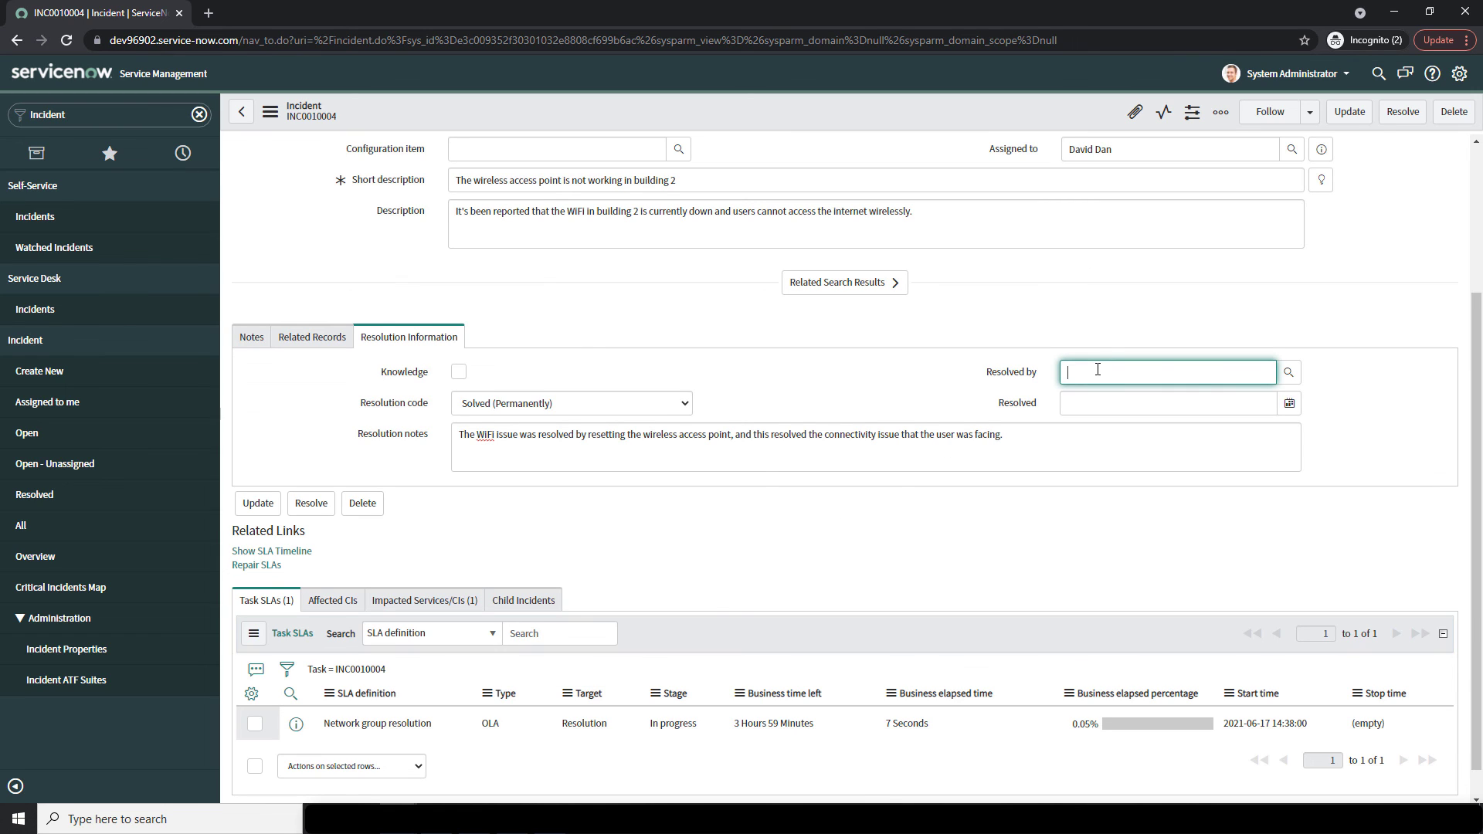
left_click(1288, 372)
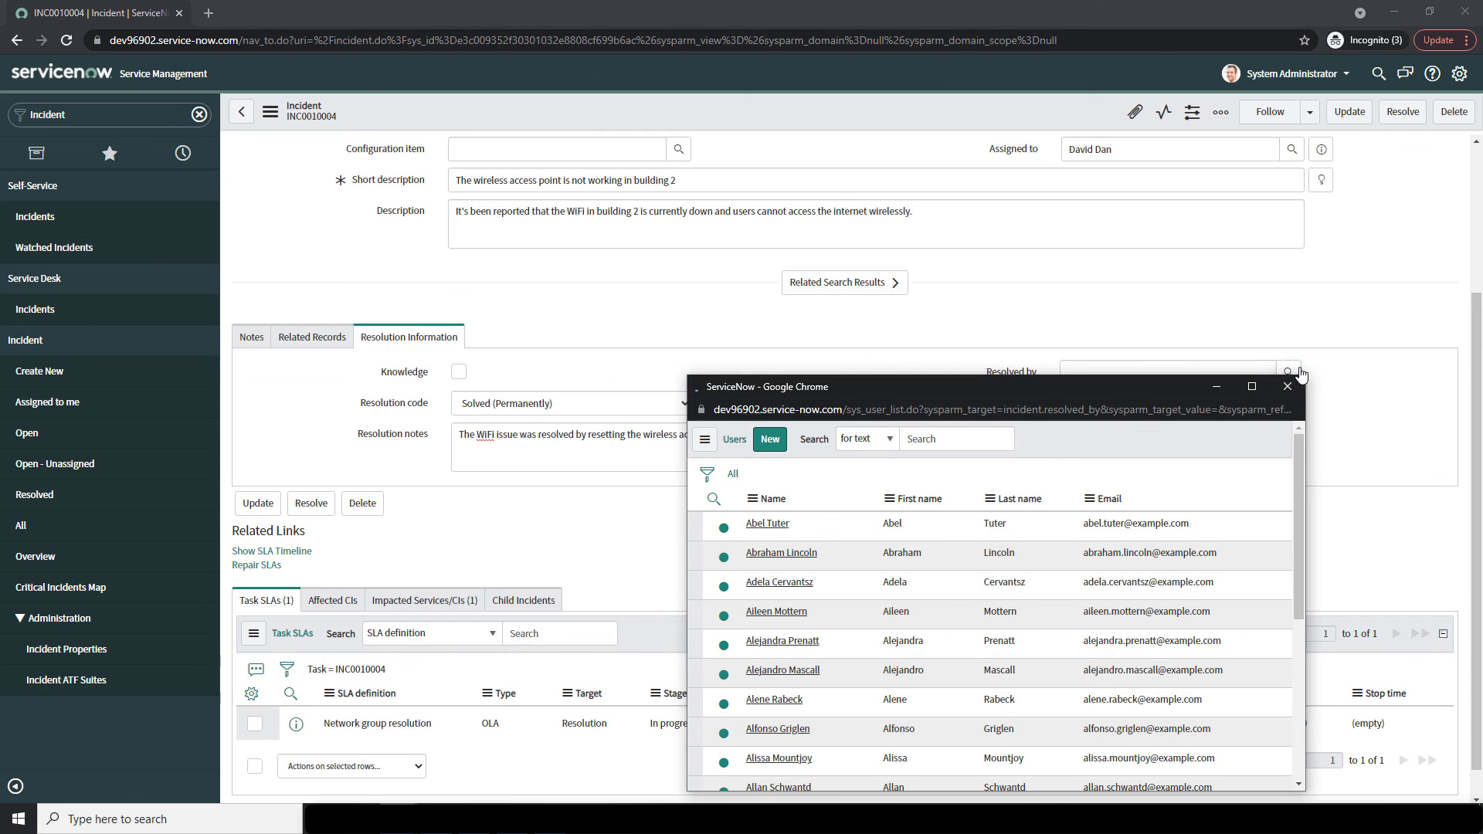
left_click_drag(1178, 386, 961, 254)
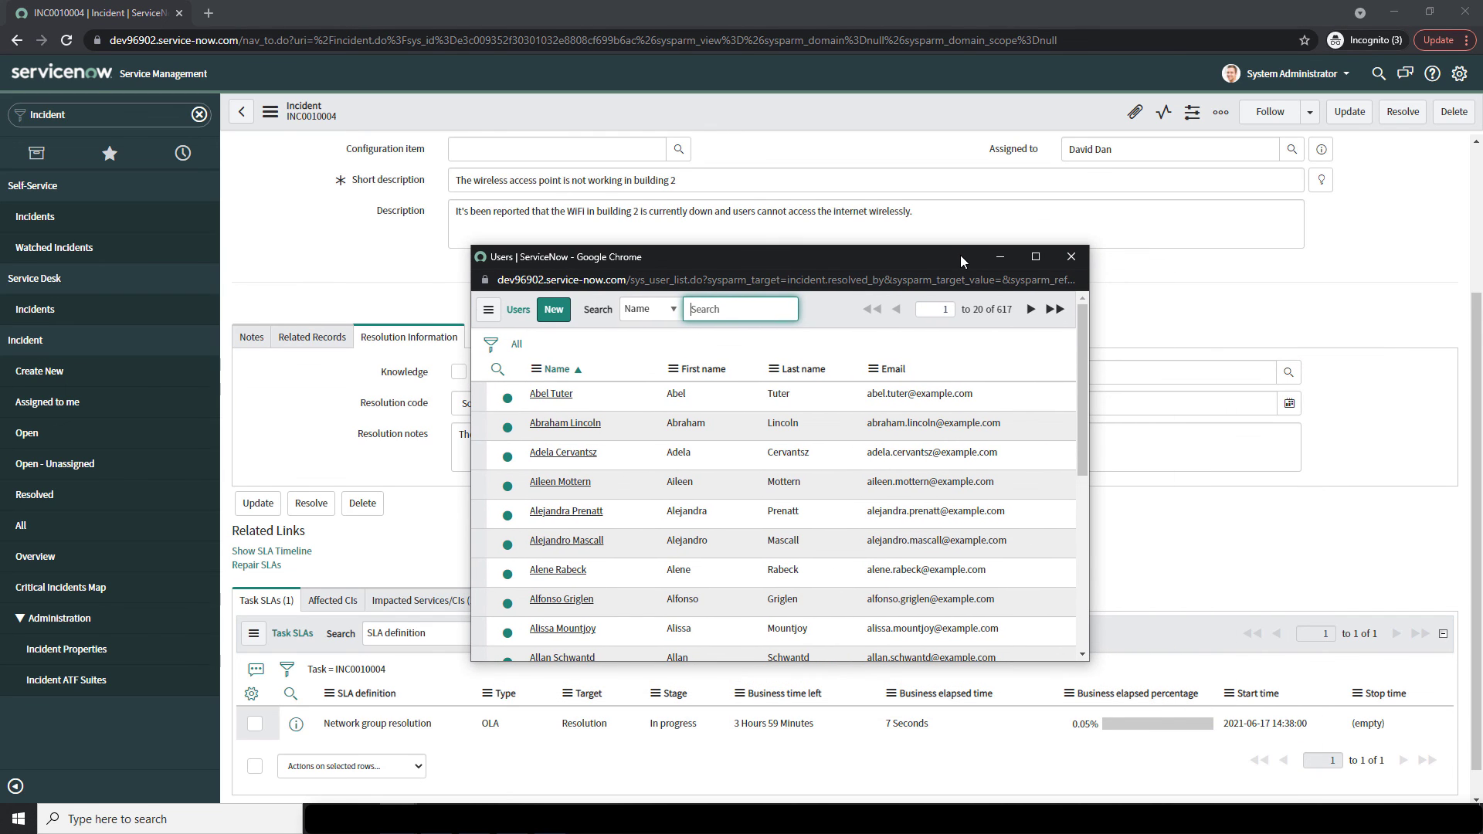
left_click(1070, 257)
left_click(1115, 371)
type("S")
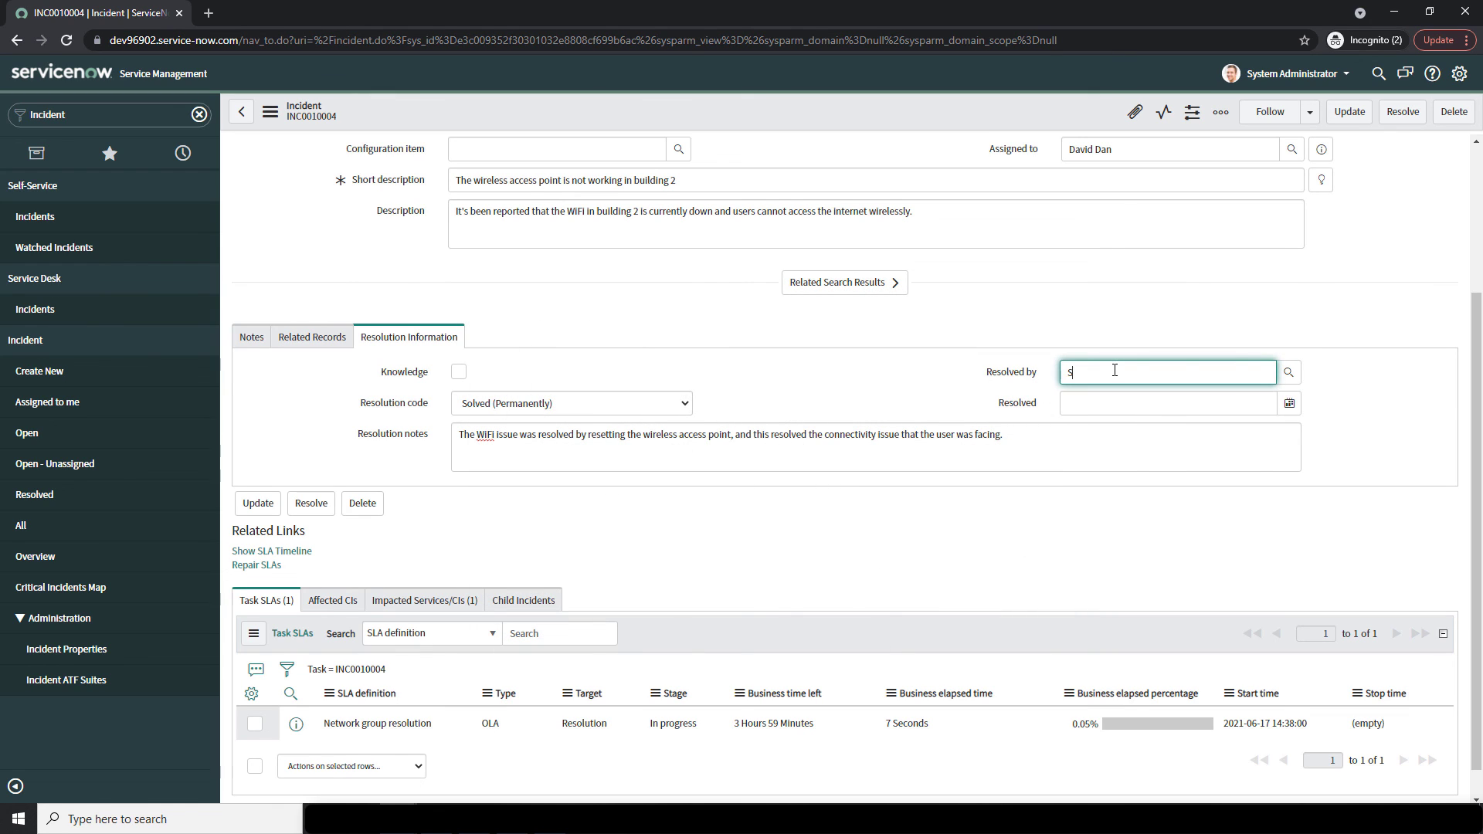
type("ystem")
left_click(1118, 398)
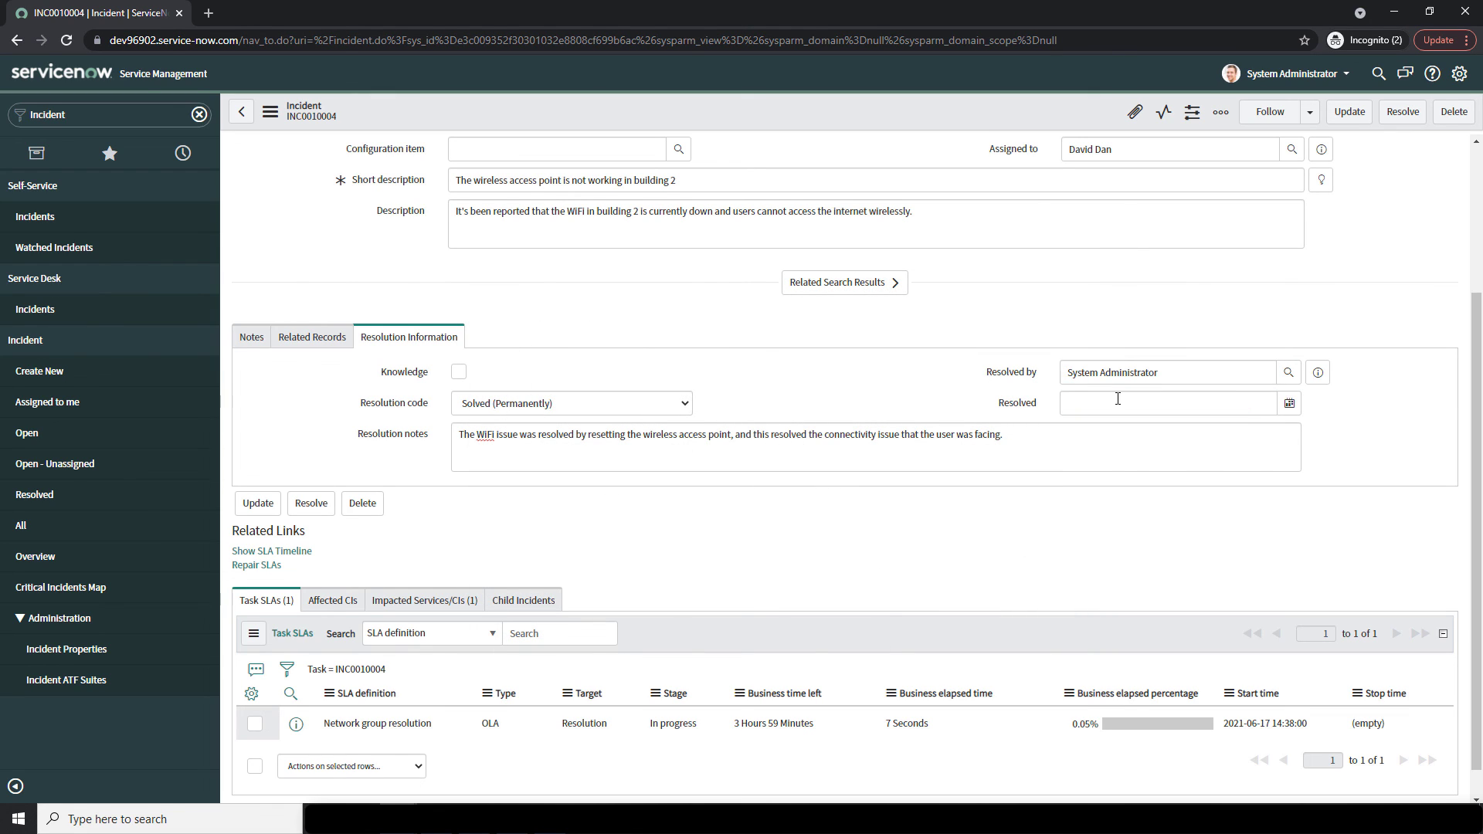
left_click(1290, 403)
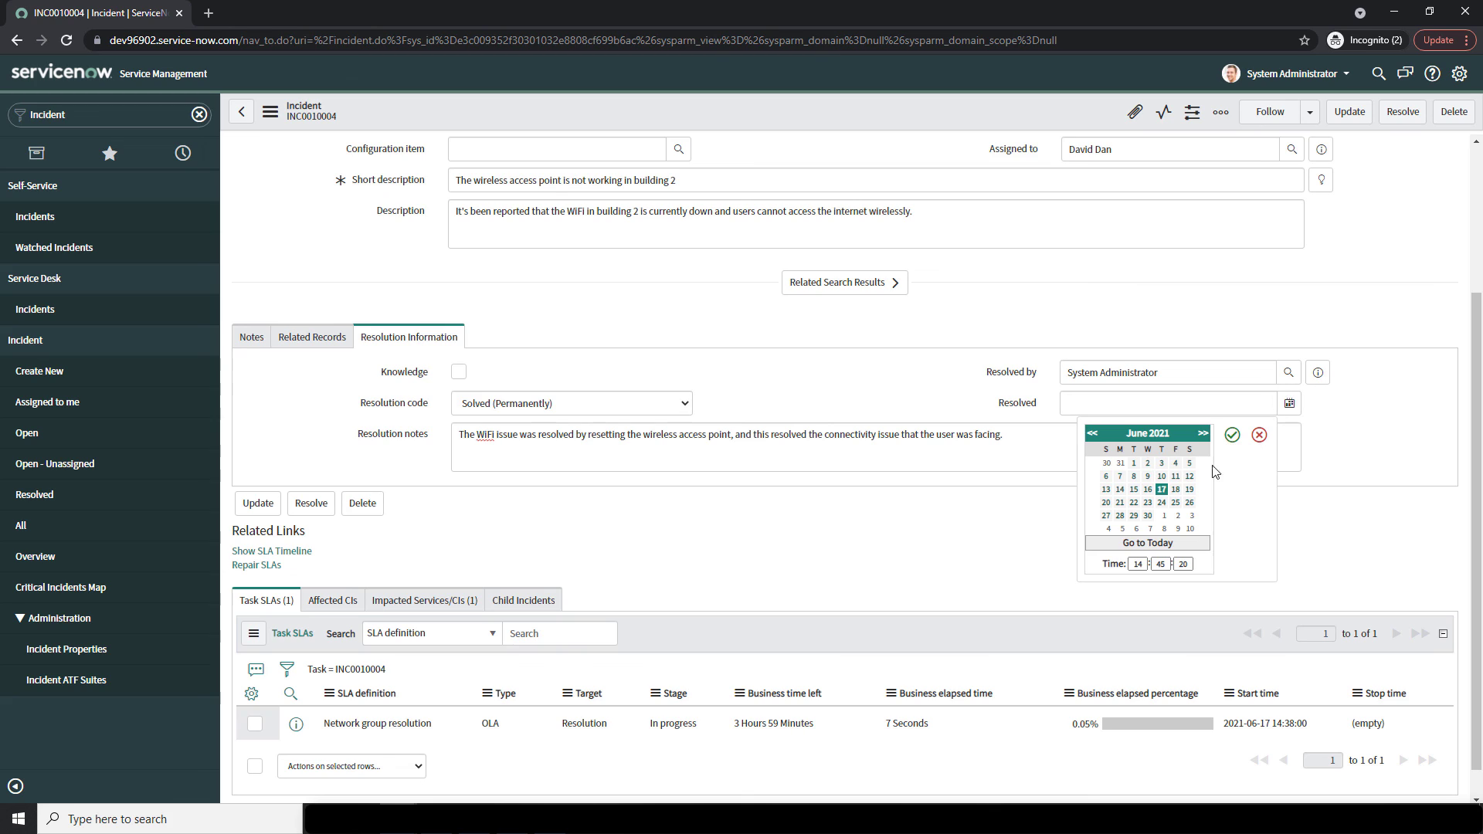
left_click(1233, 436)
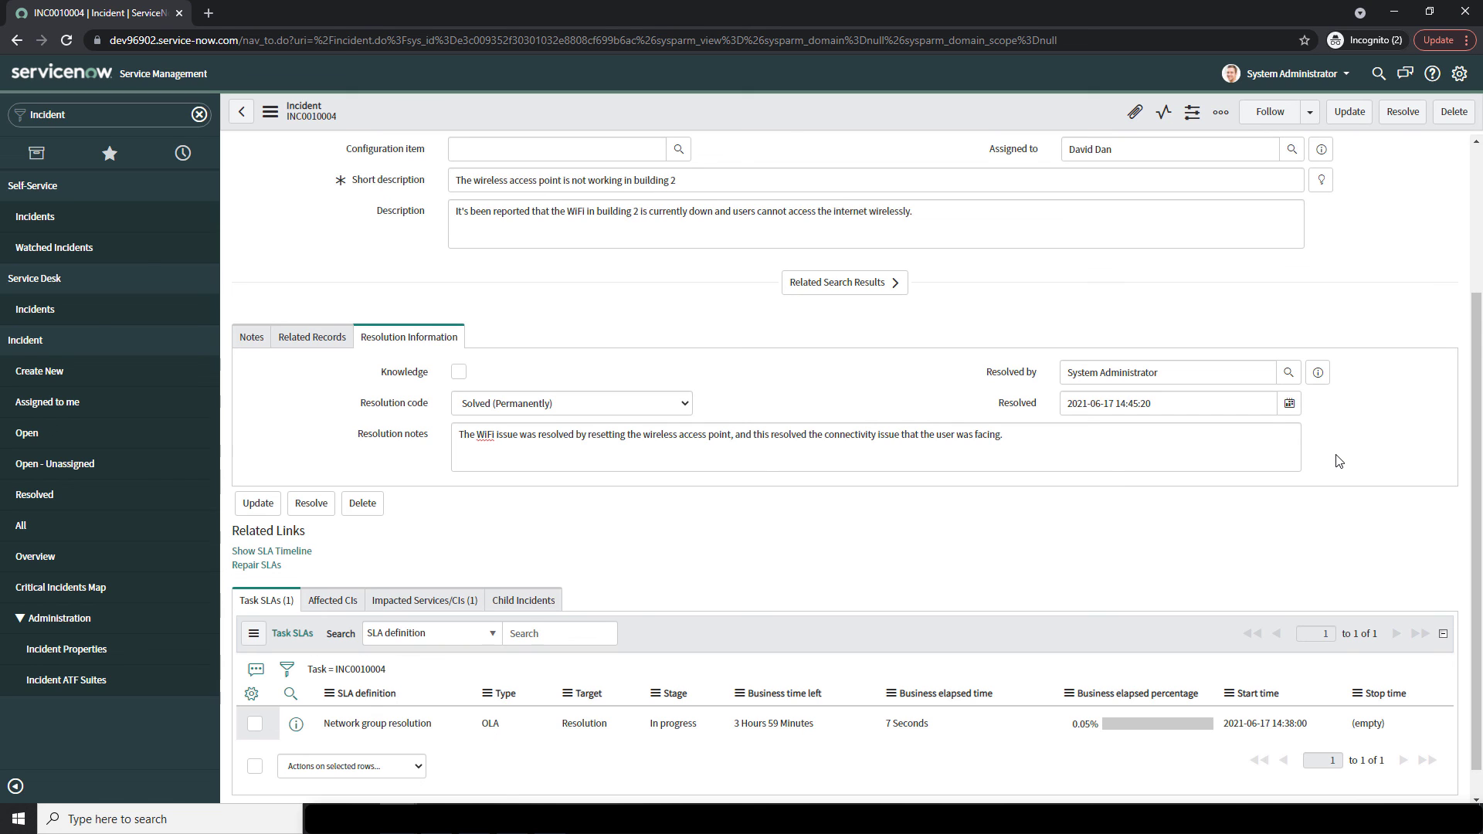
Resolve the building 2 wireless access point incident, and close it after reopening its record from the incident list
scroll(1398, 467, "up", 3)
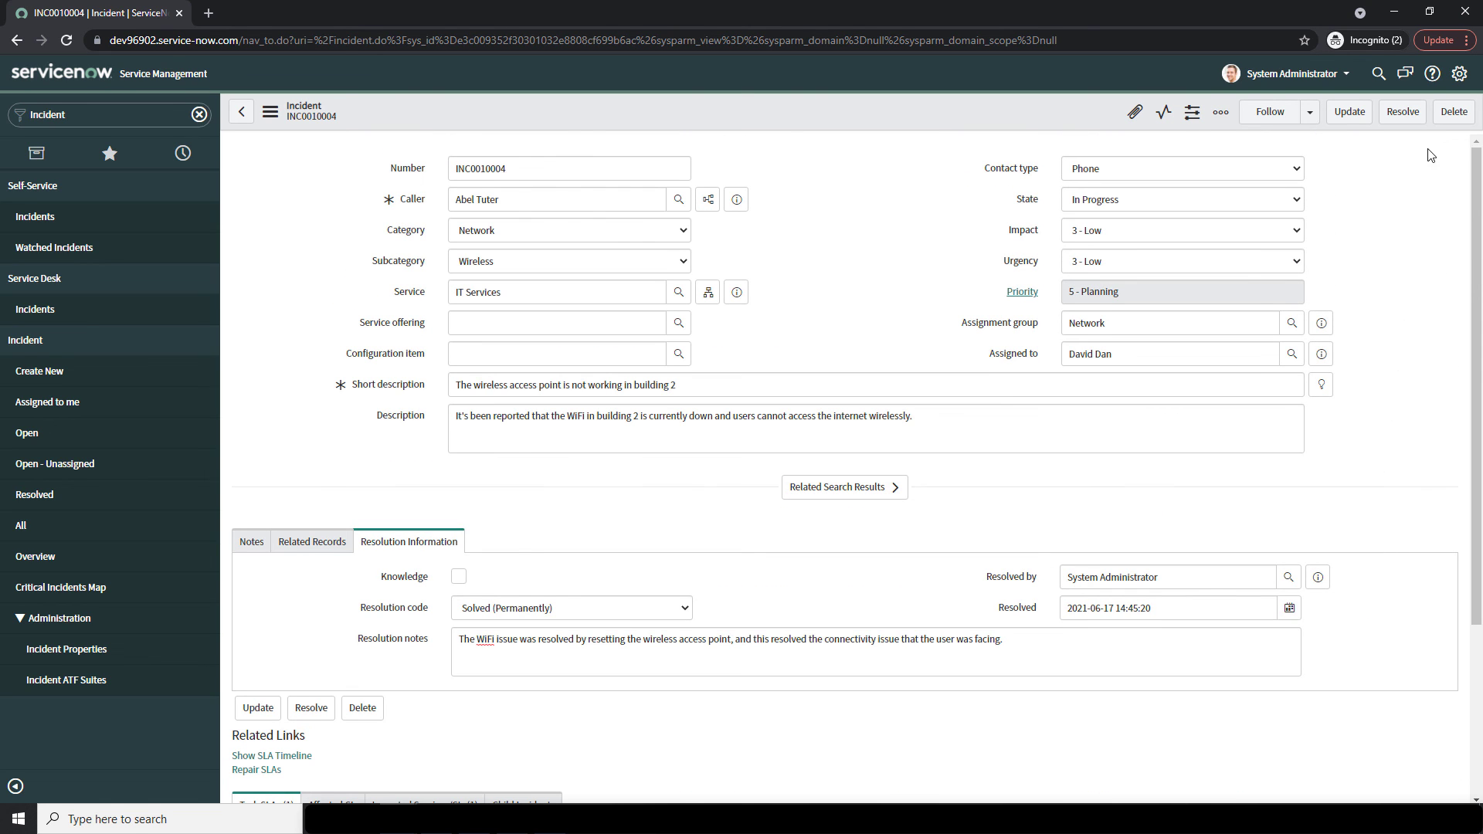
left_click(1403, 112)
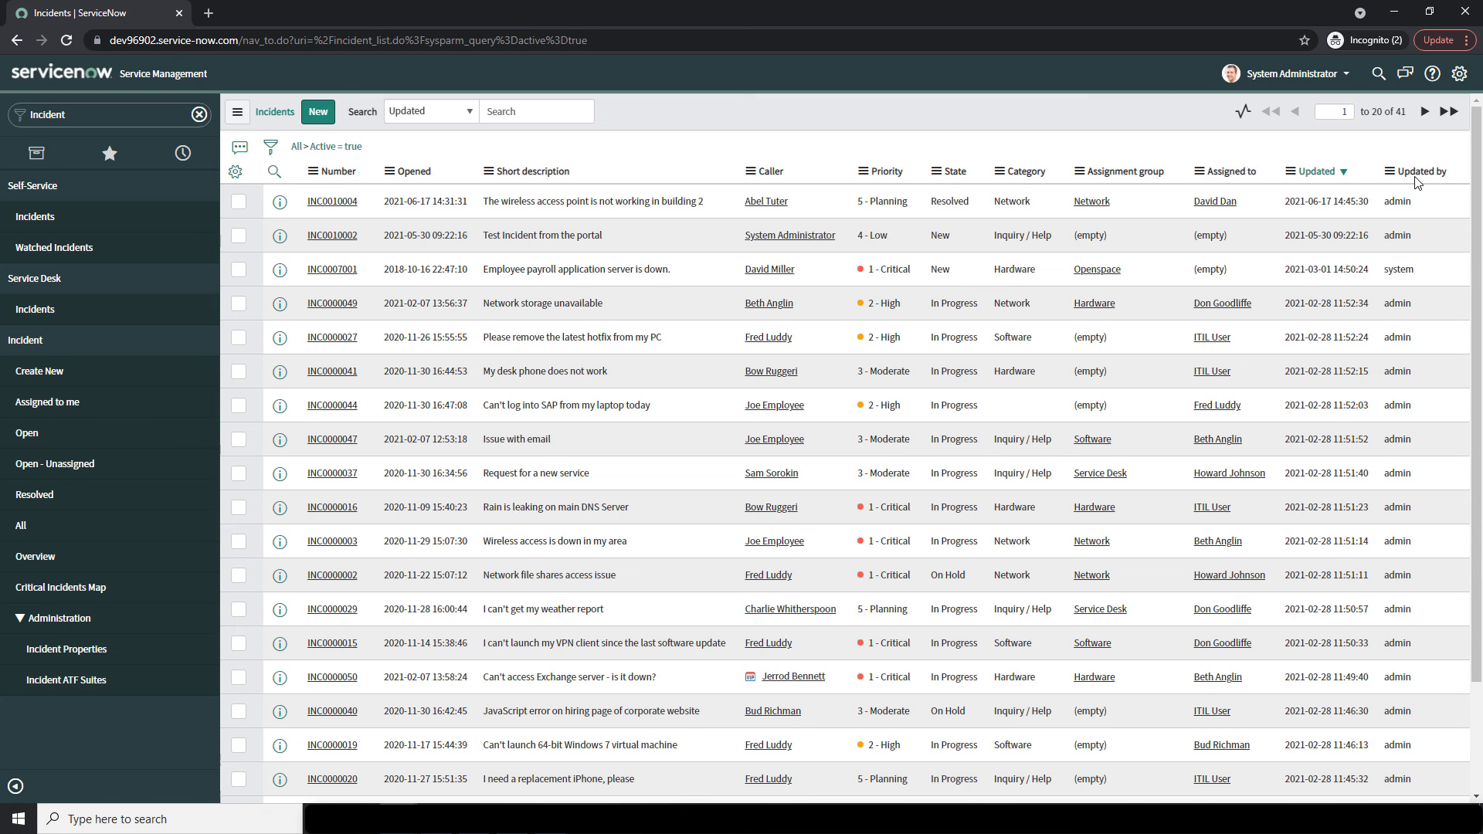
left_click(356, 202)
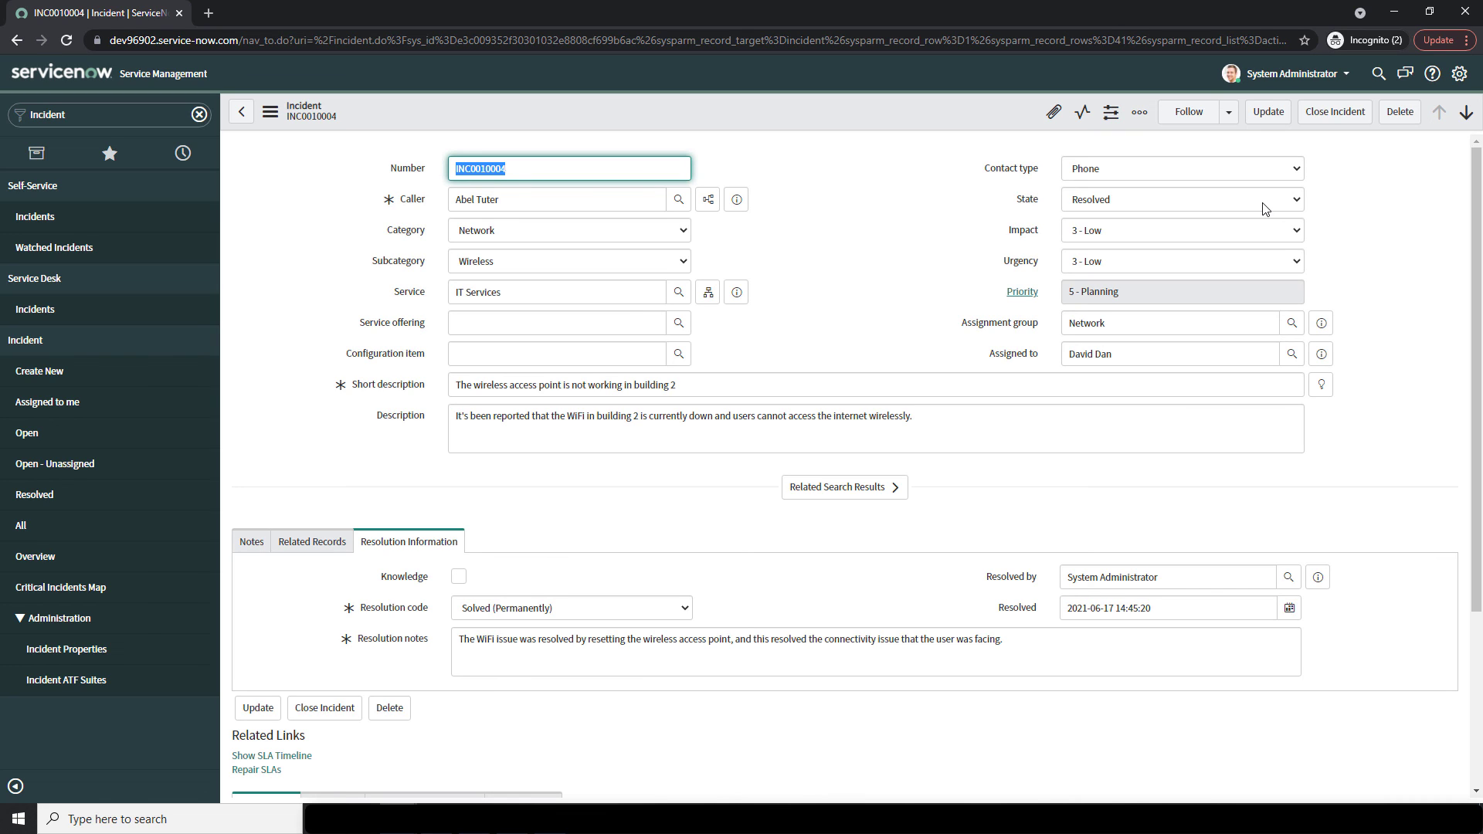
left_click(1351, 114)
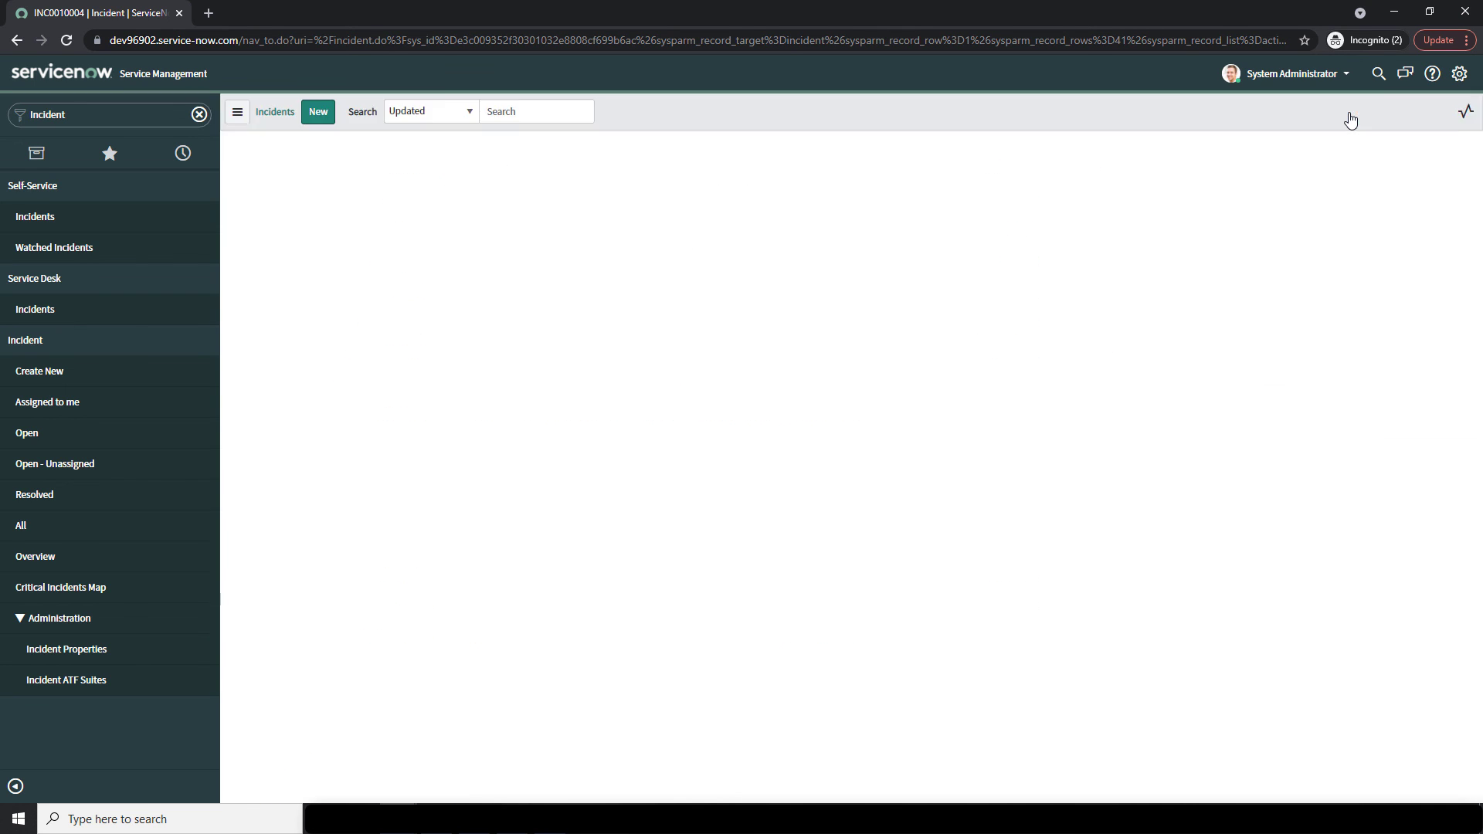